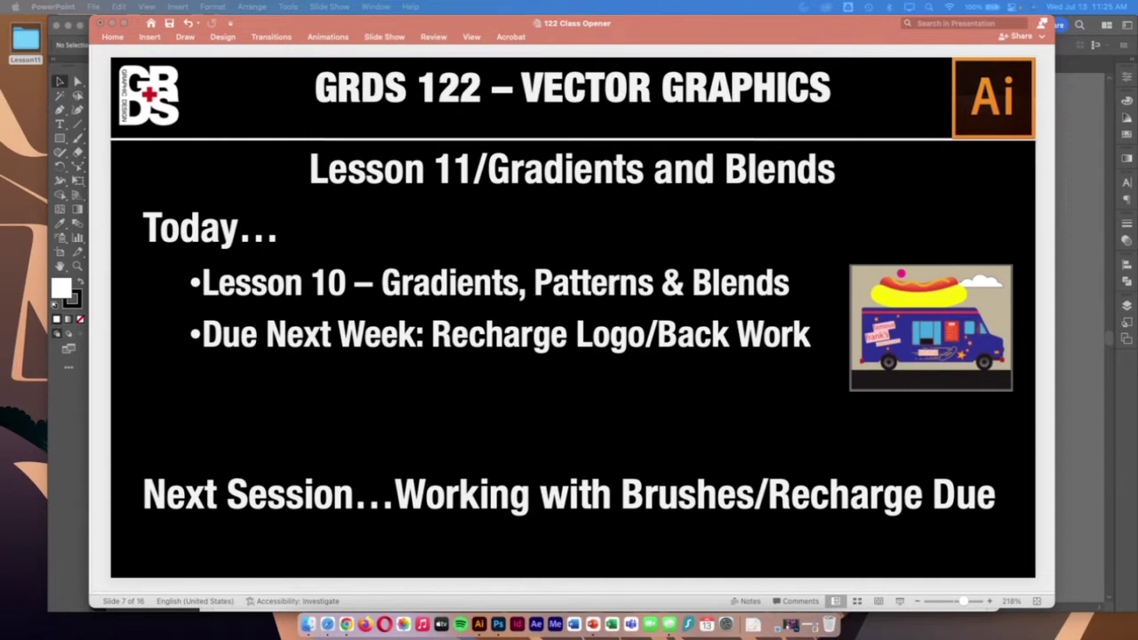
- Switch to the browser and open the Lesson 11 folder in the Blackboard course's weekly assignments
left_click(112, 24)
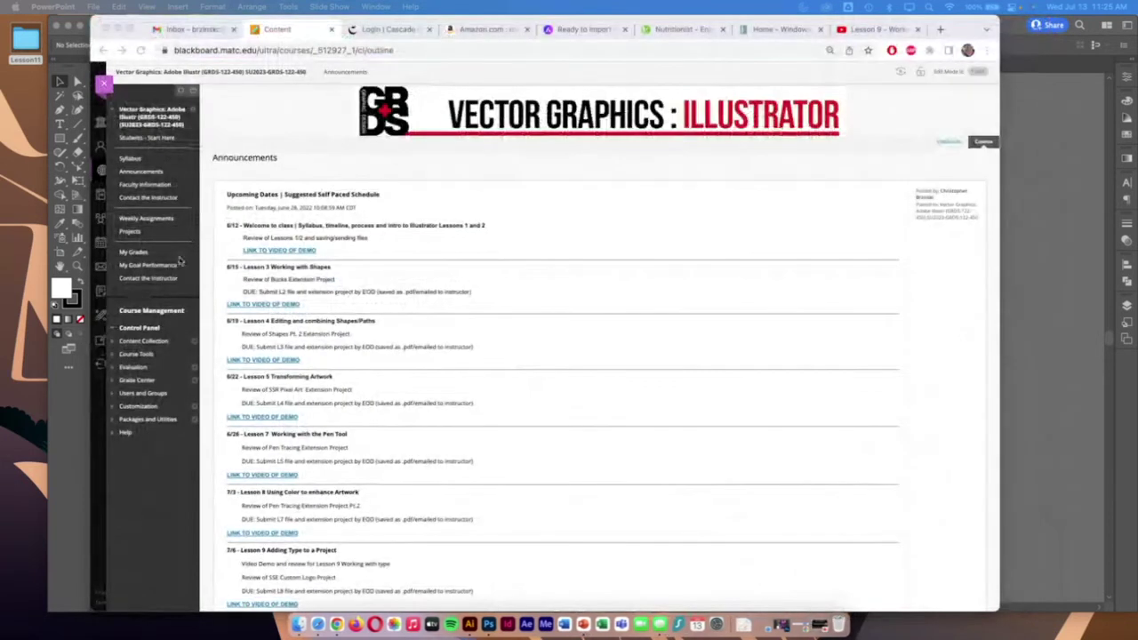
left_click(160, 219)
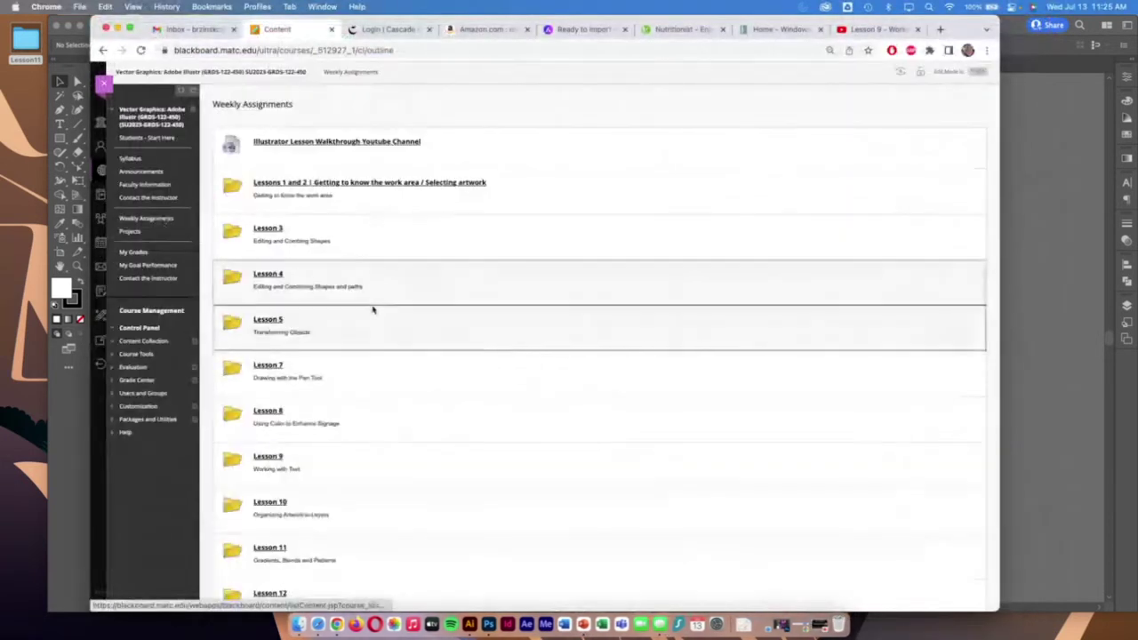
scroll(294, 503, "down", 3)
left_click(340, 396)
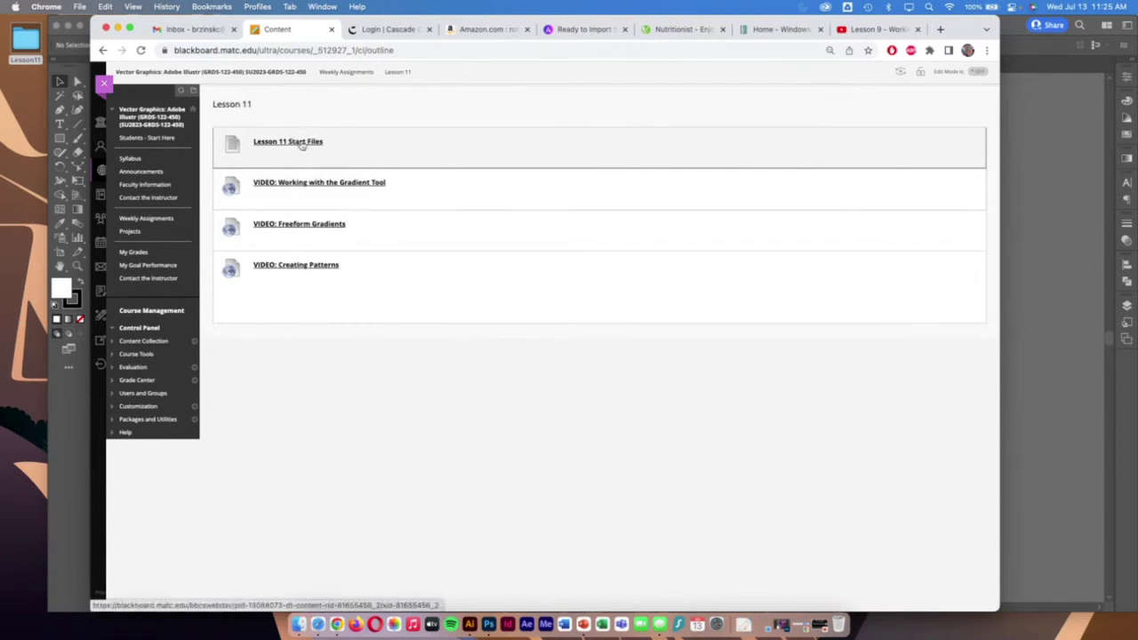
- Preview L11_start1.ai and L11_start2.ai in Finder's Lesson11 folder and return to Illustrator
left_click(117, 27)
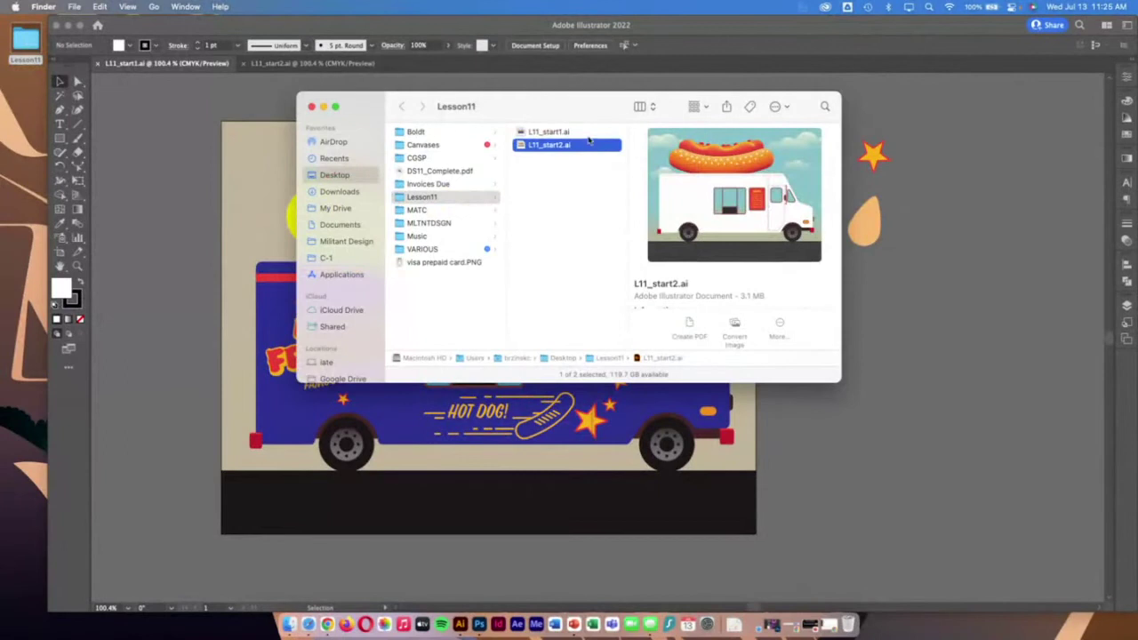
left_click(591, 133)
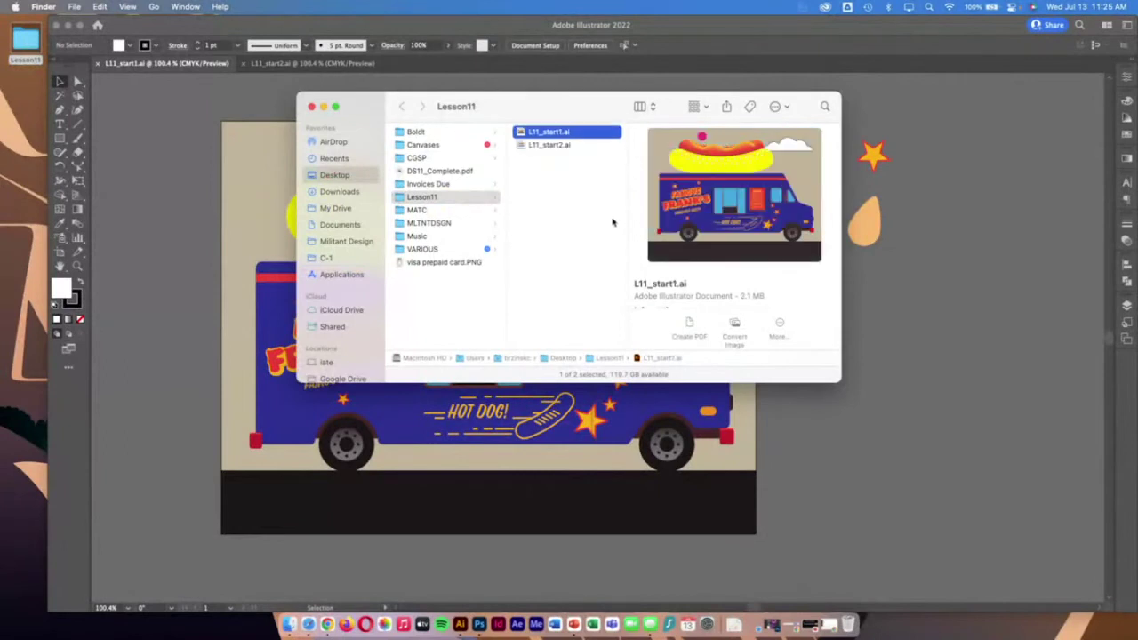
left_click(585, 147)
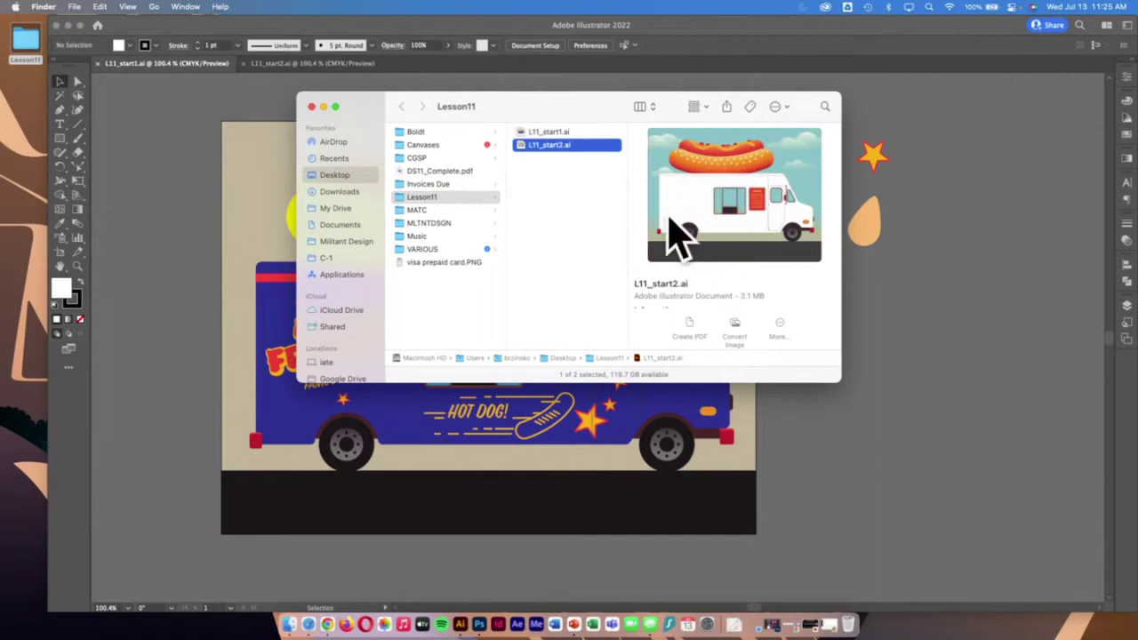
left_click(312, 107)
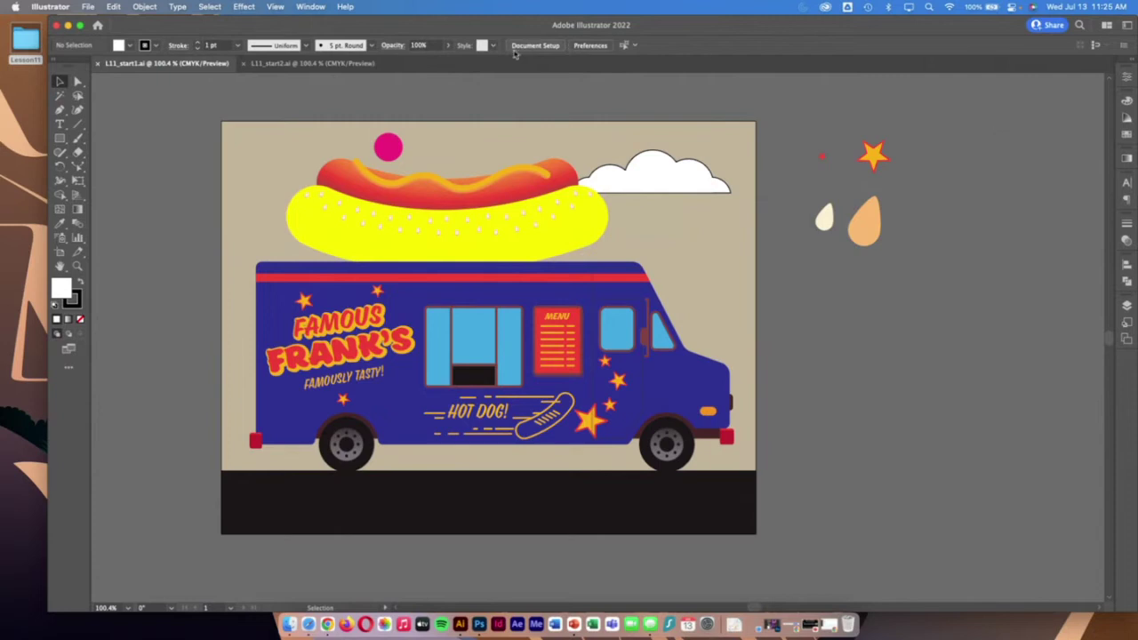
- Maximize the application window, display the gradient settings and have the Selection tool active
double_click(151, 27)
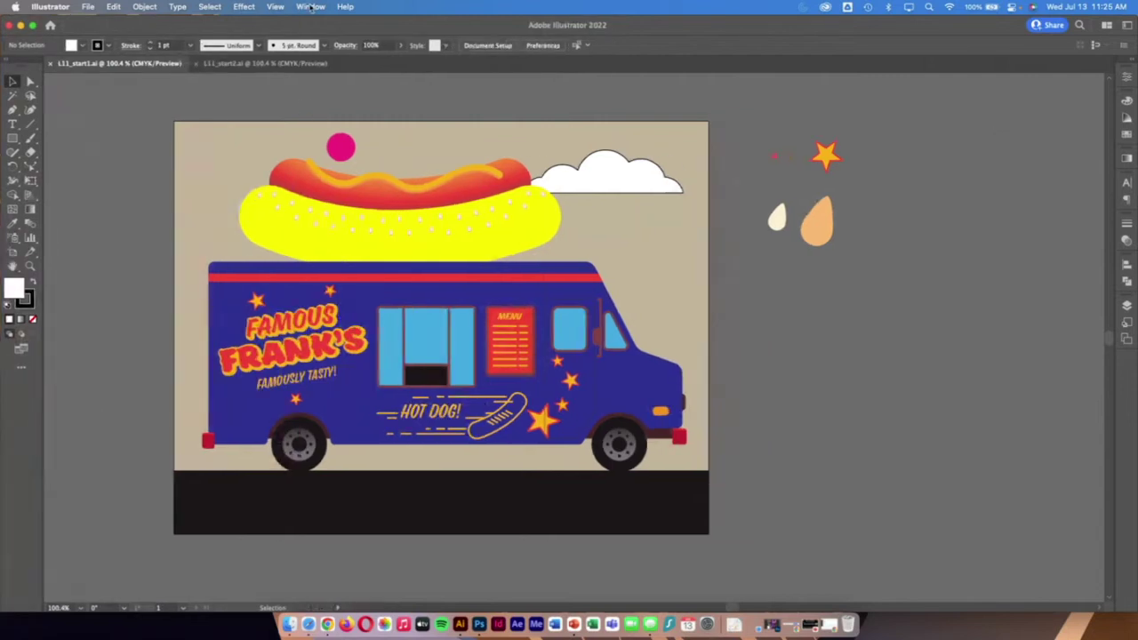
left_click(310, 7)
left_click(401, 350)
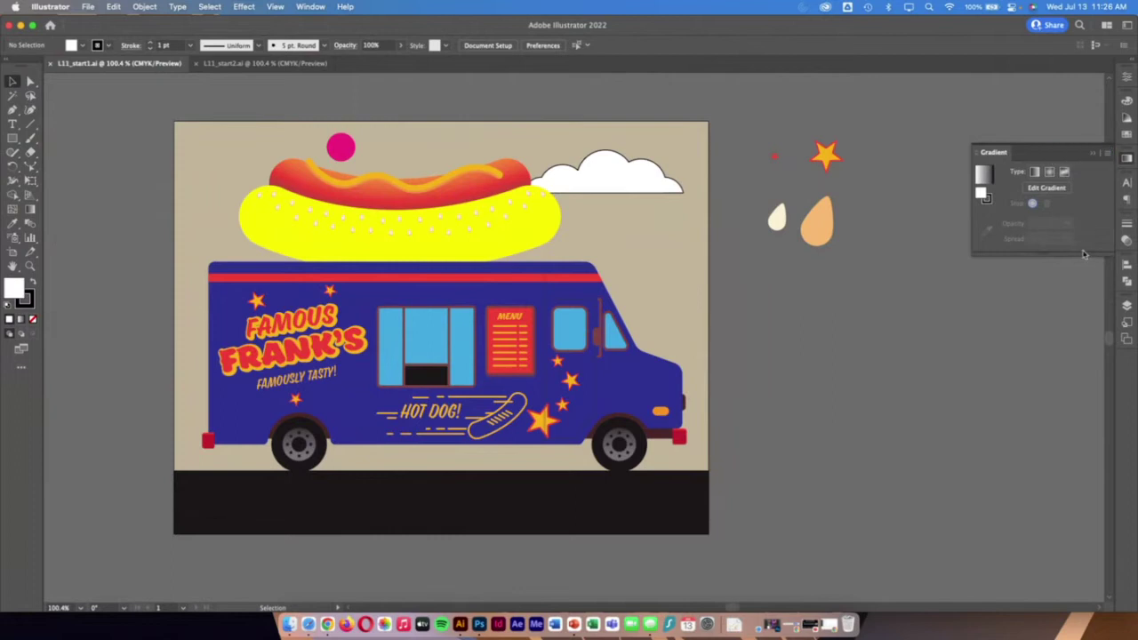
left_click(31, 211)
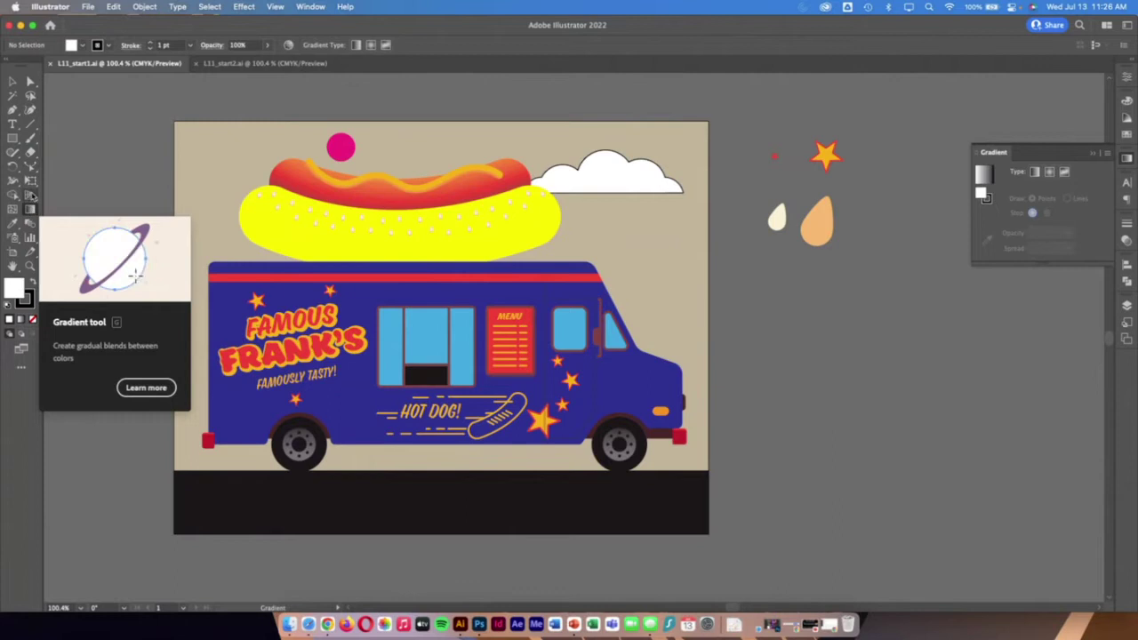
left_click(13, 82)
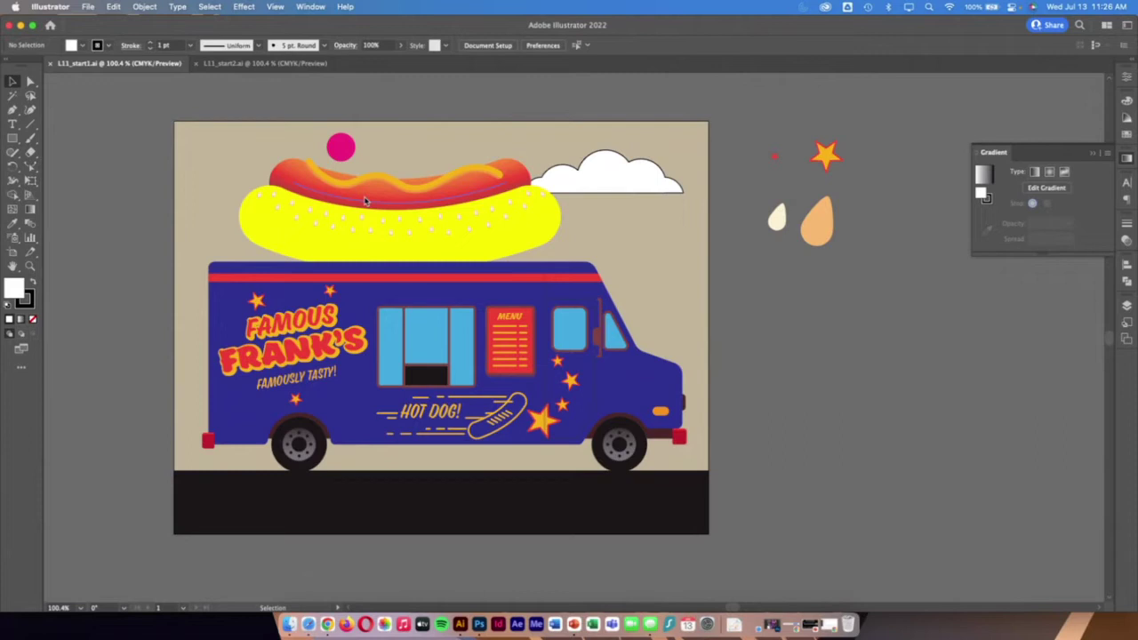
- Fill the beige background rectangle behind the food truck with the default white-to-black linear gradient
left_click(203, 177)
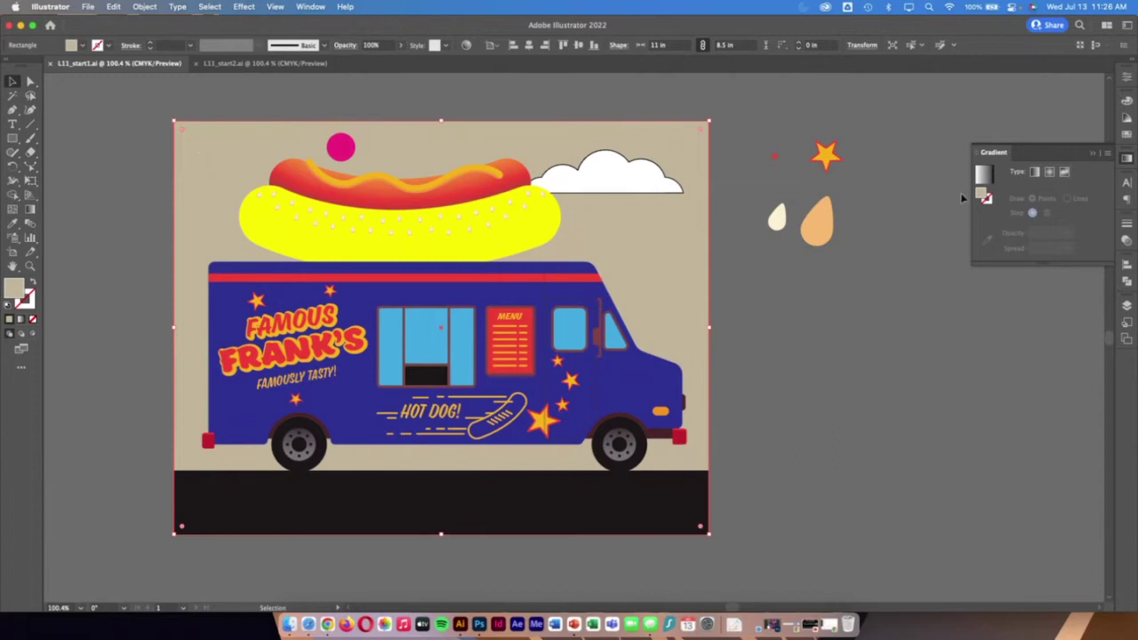
left_click(83, 46)
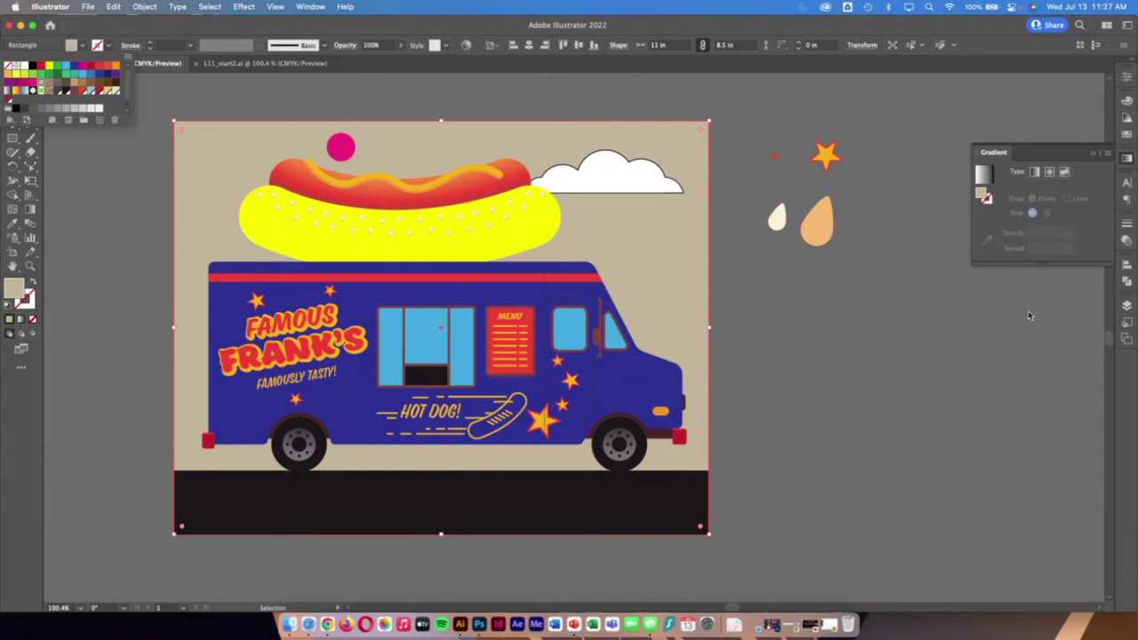
left_click(690, 284)
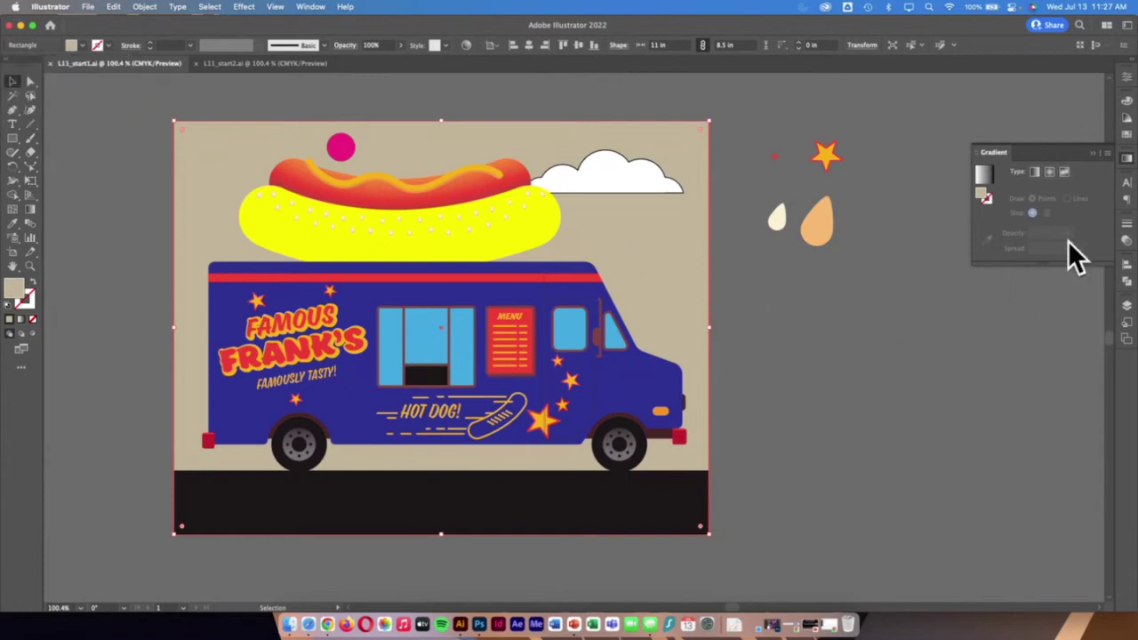
left_click(984, 177)
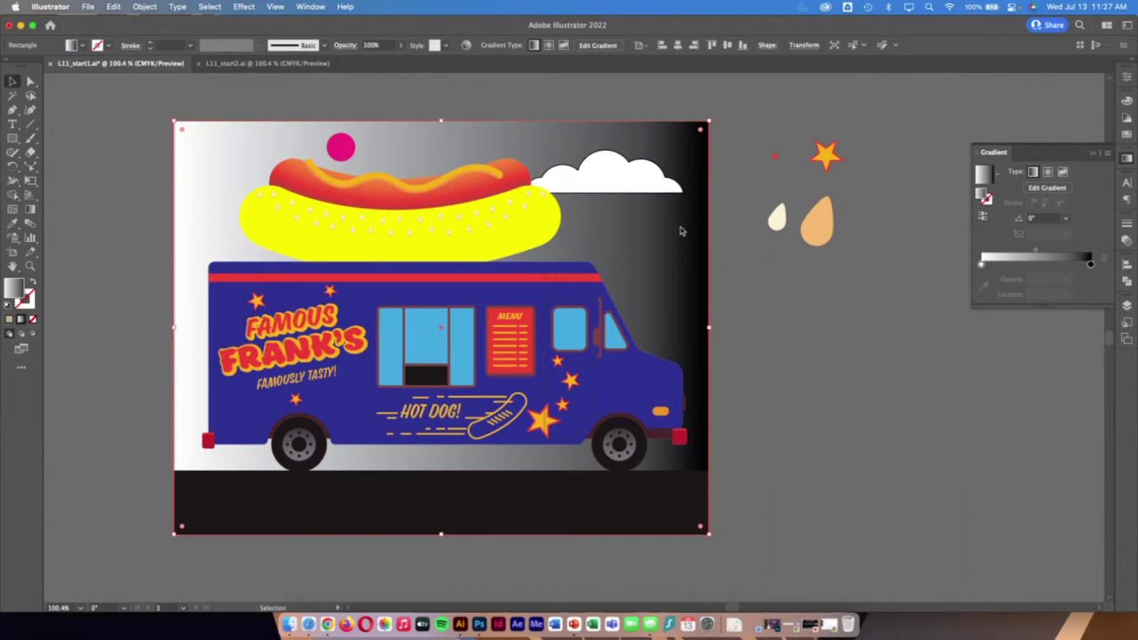
- Try the radial and freeform gradient types on the background rectangle and return to the linear type
left_click(1047, 173)
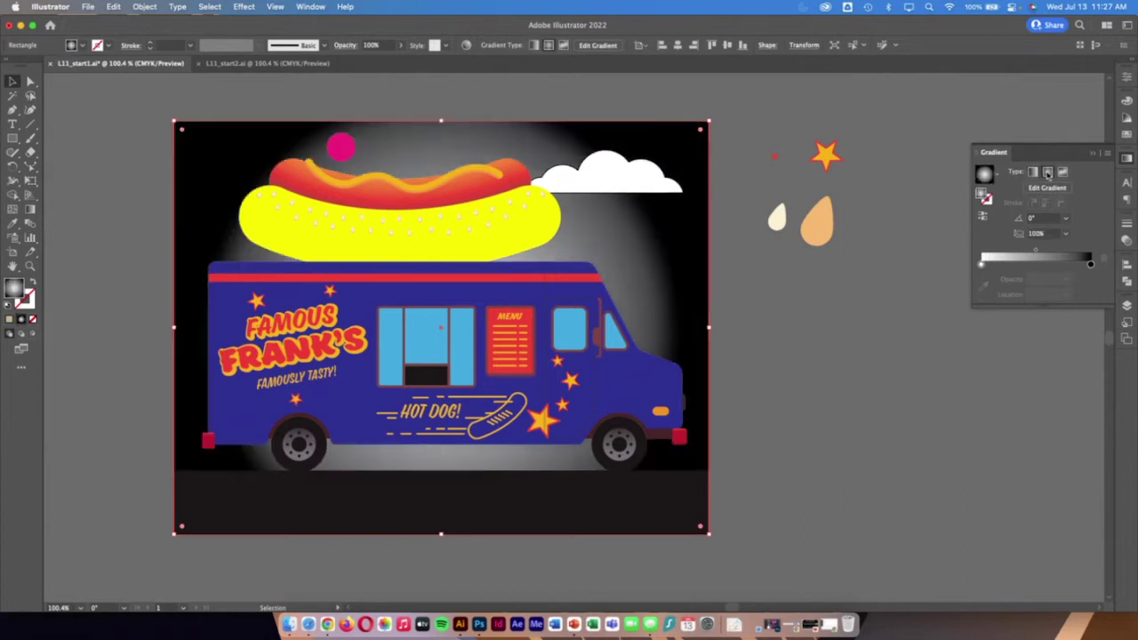
left_click(1063, 172)
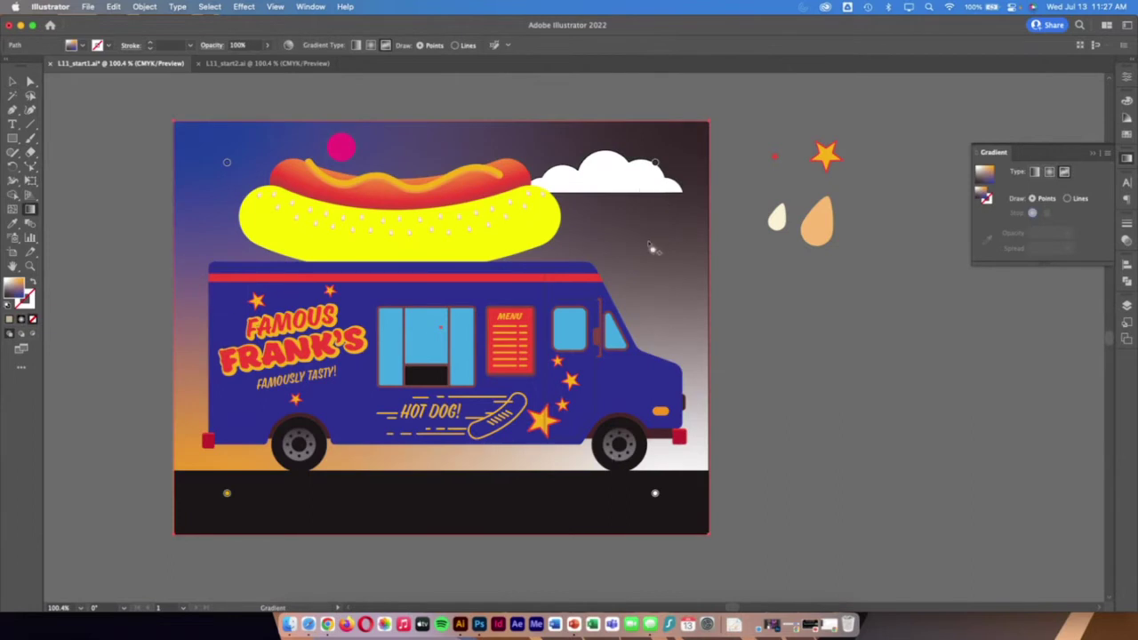
left_click(1033, 171)
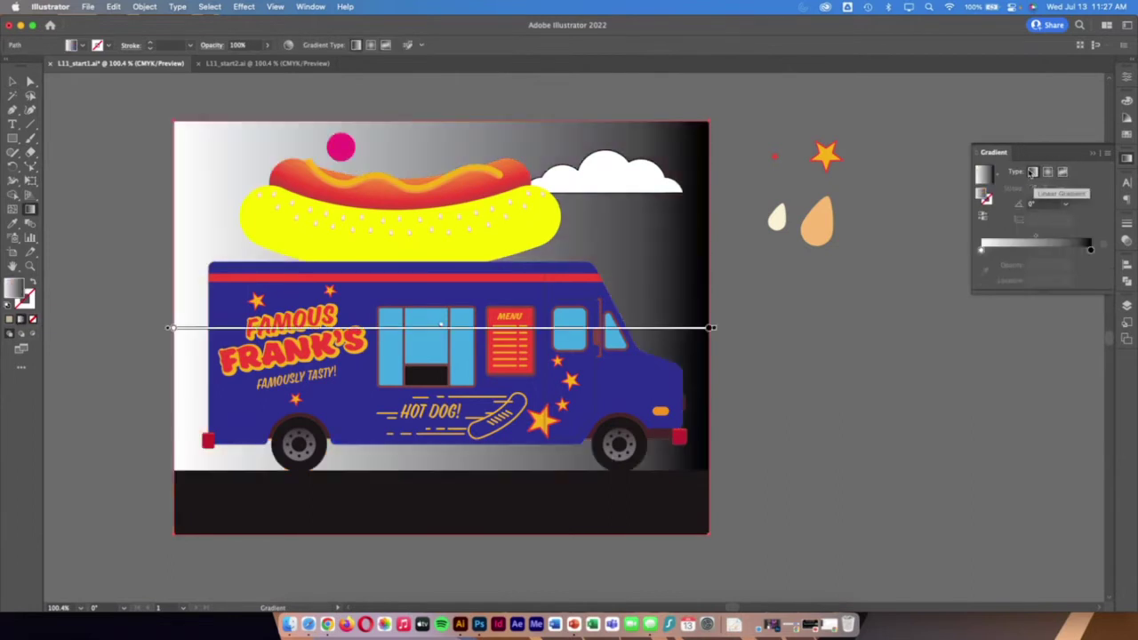
- Set the angle of the background's linear gradient to 90°
left_click(172, 328)
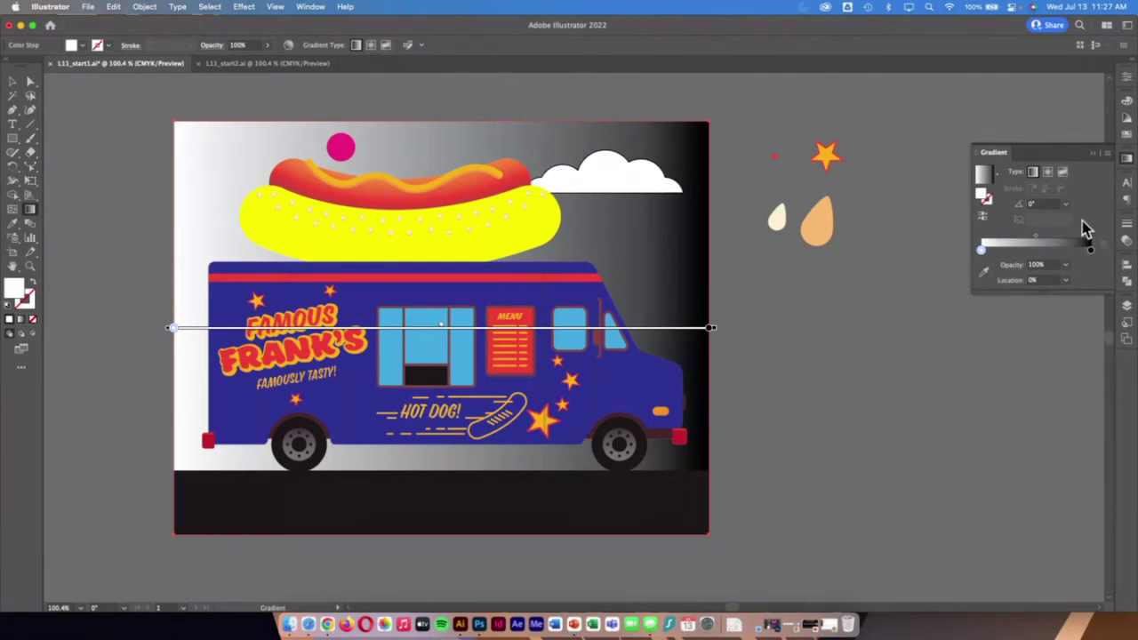
left_click(1066, 204)
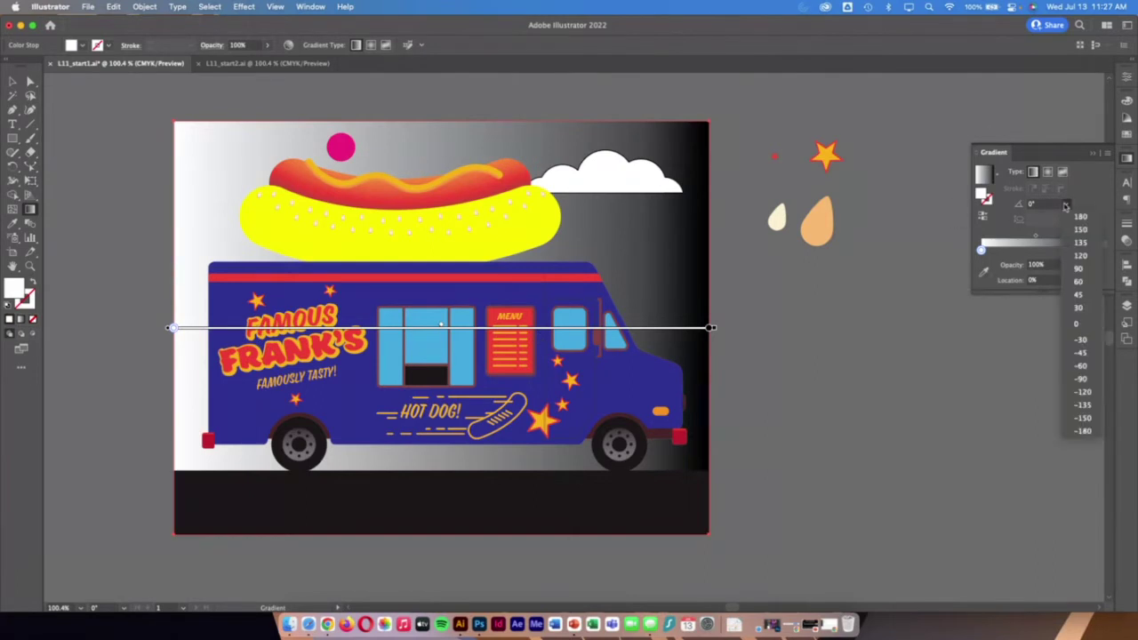
left_click(1078, 268)
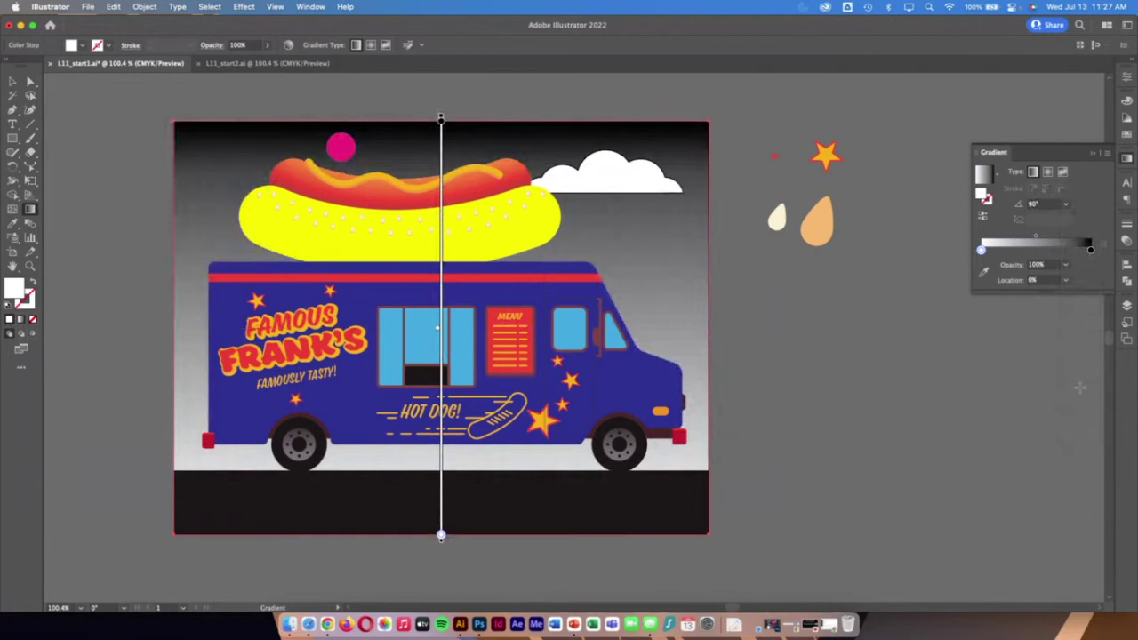
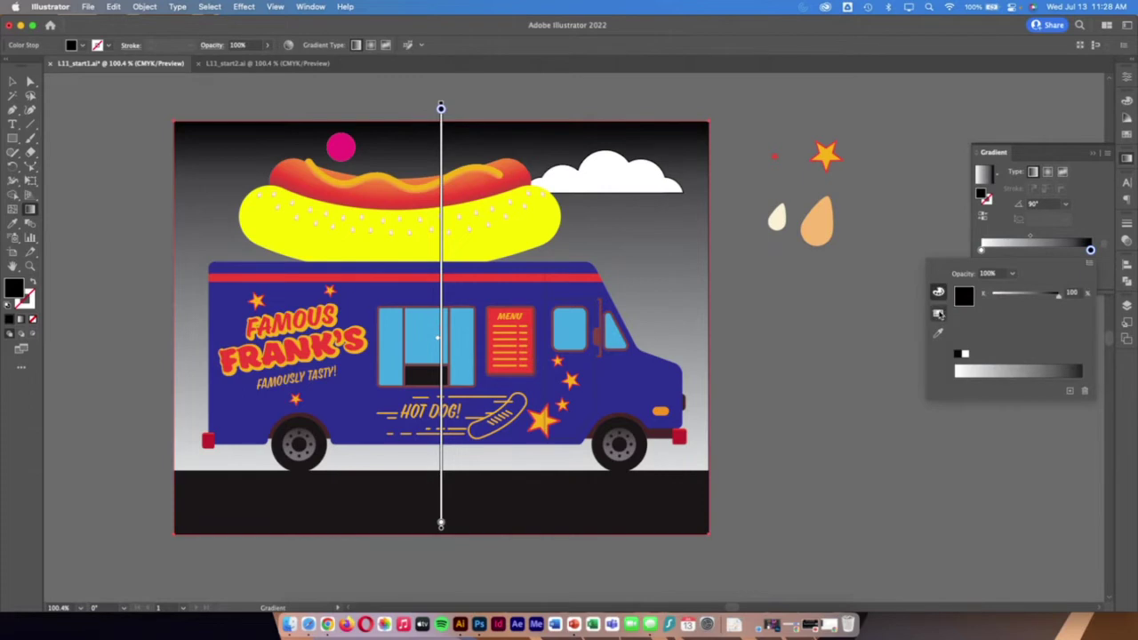
- Change the background gradient's black color stop to the light teal swatch
left_click(938, 313)
left_click(938, 333)
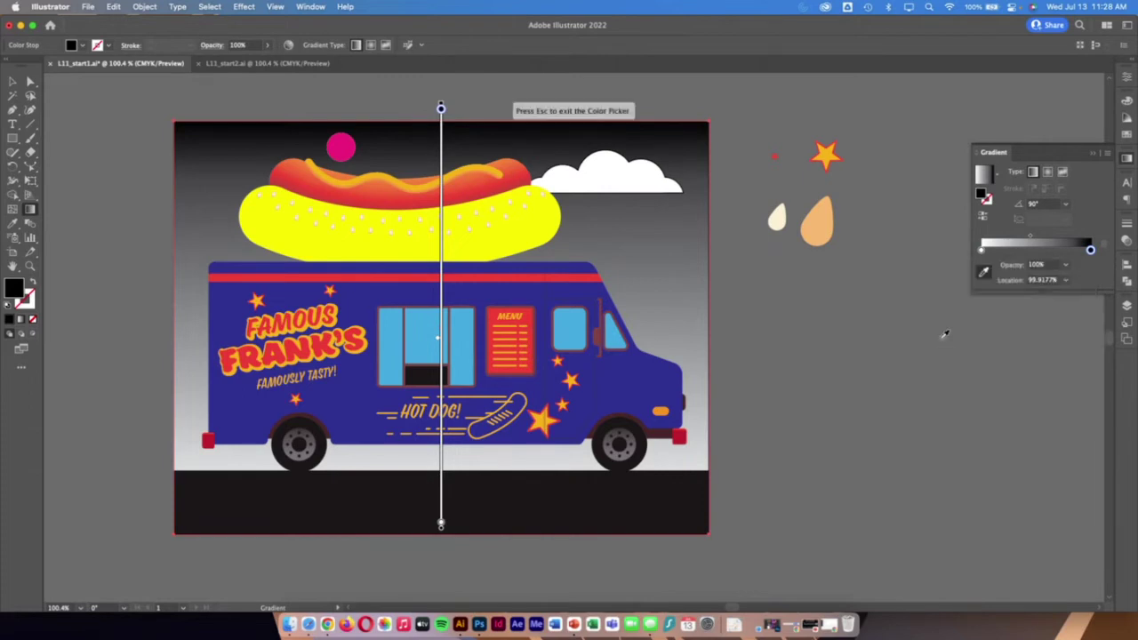
key("Escape")
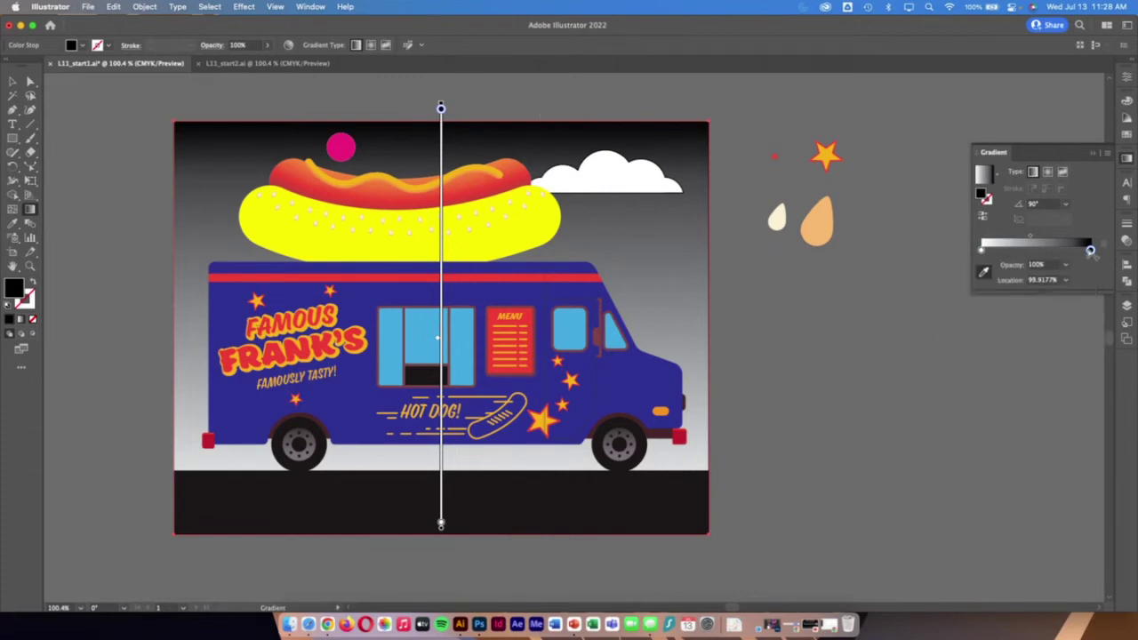
double_click(1090, 249)
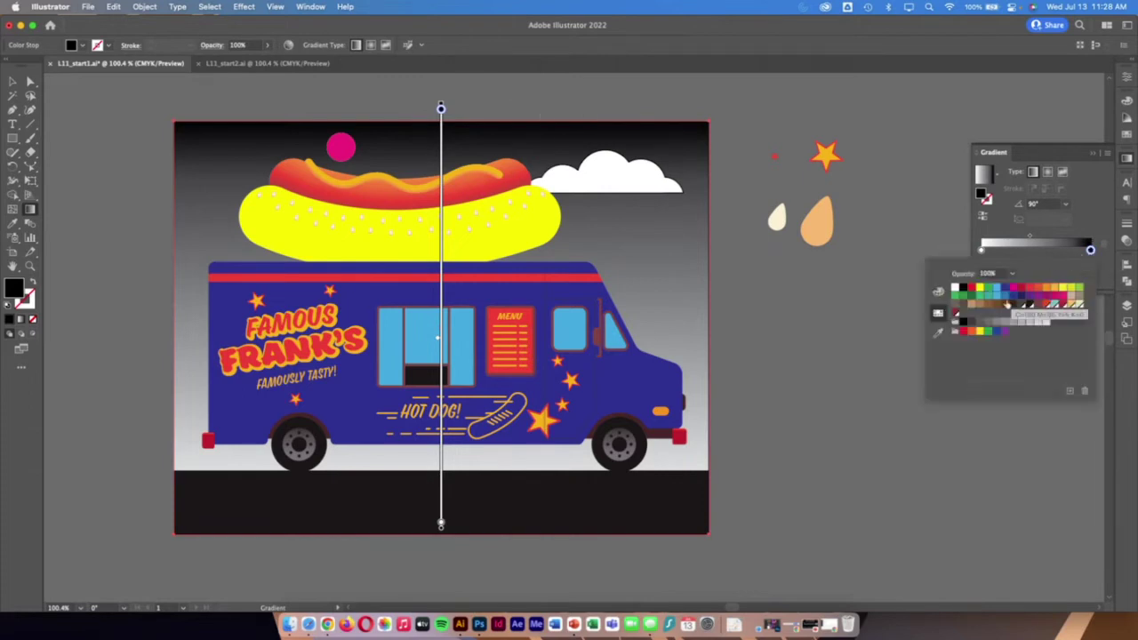
left_click(1055, 305)
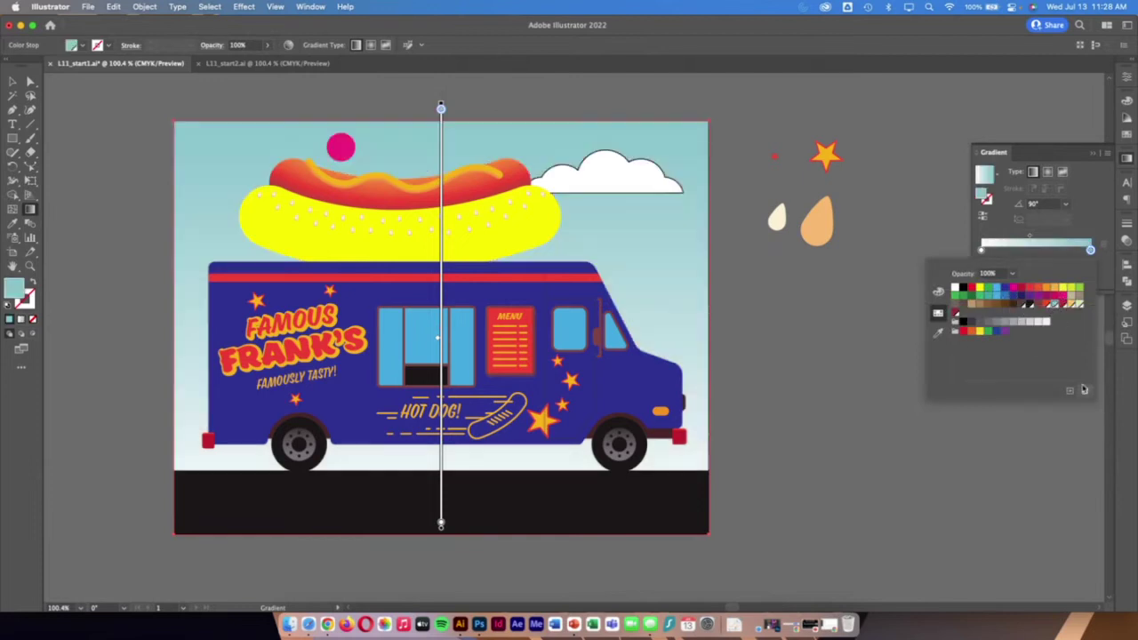
- Change the background gradient's white color stop to the light orange swatch
left_click(981, 252)
double_click(981, 251)
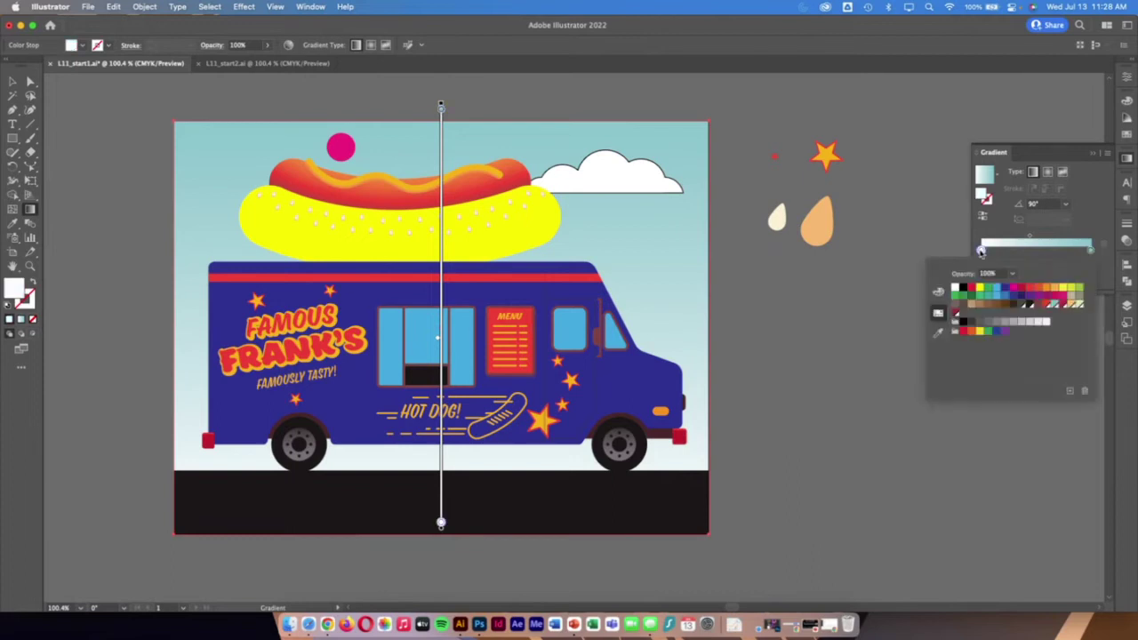
left_click(1071, 308)
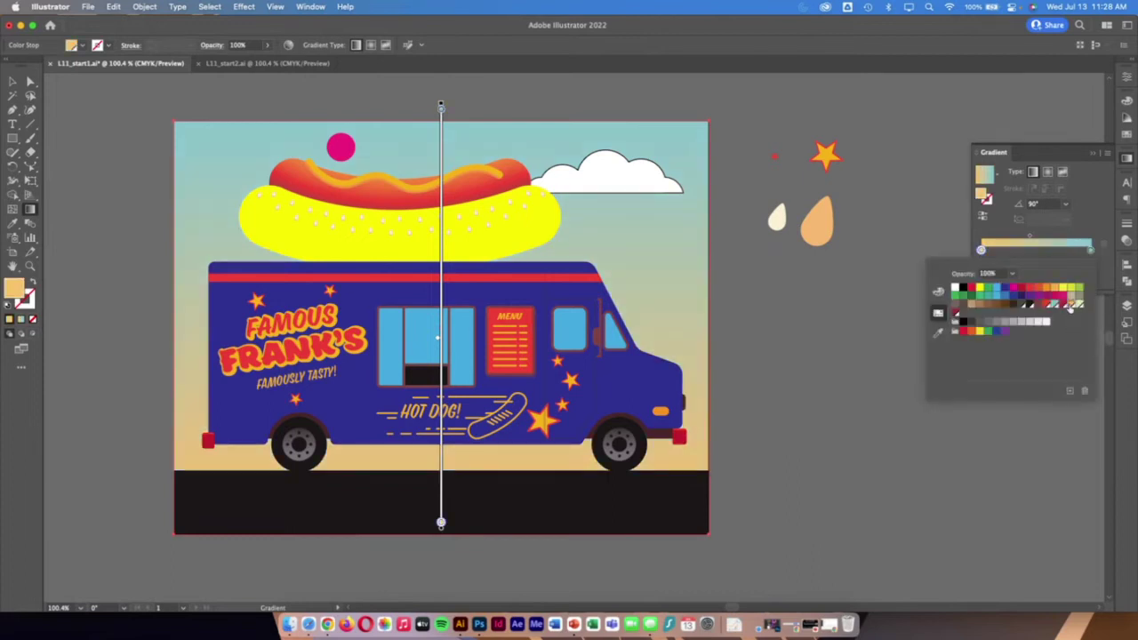
left_click(1045, 249)
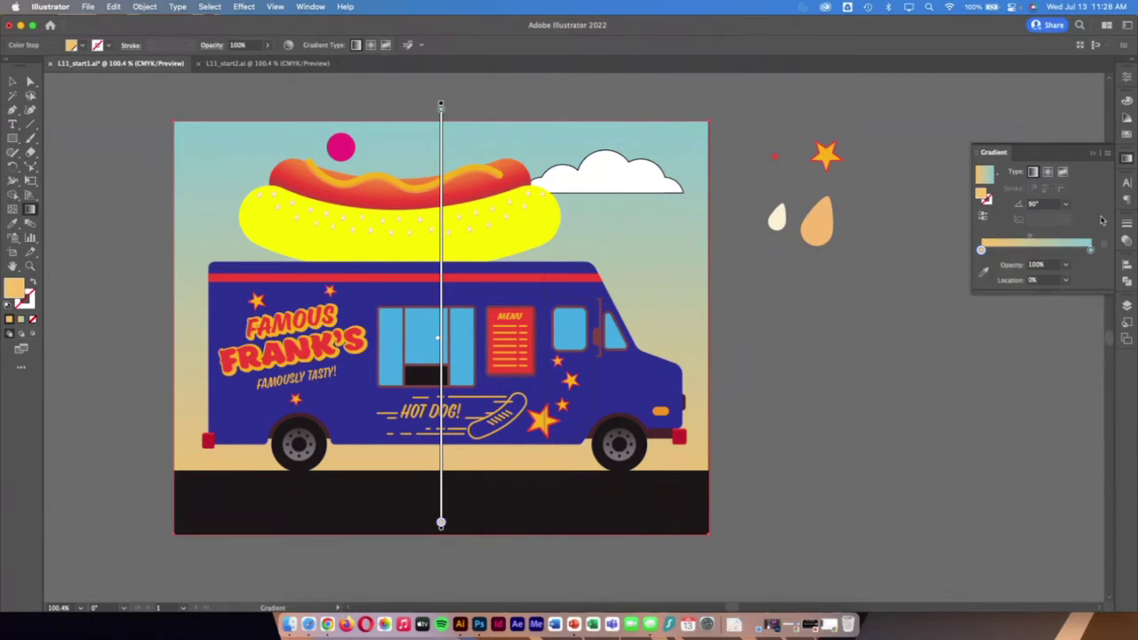
- Move the midpoint between the orange and teal gradient colors to a location of about 27%
left_click(1034, 236)
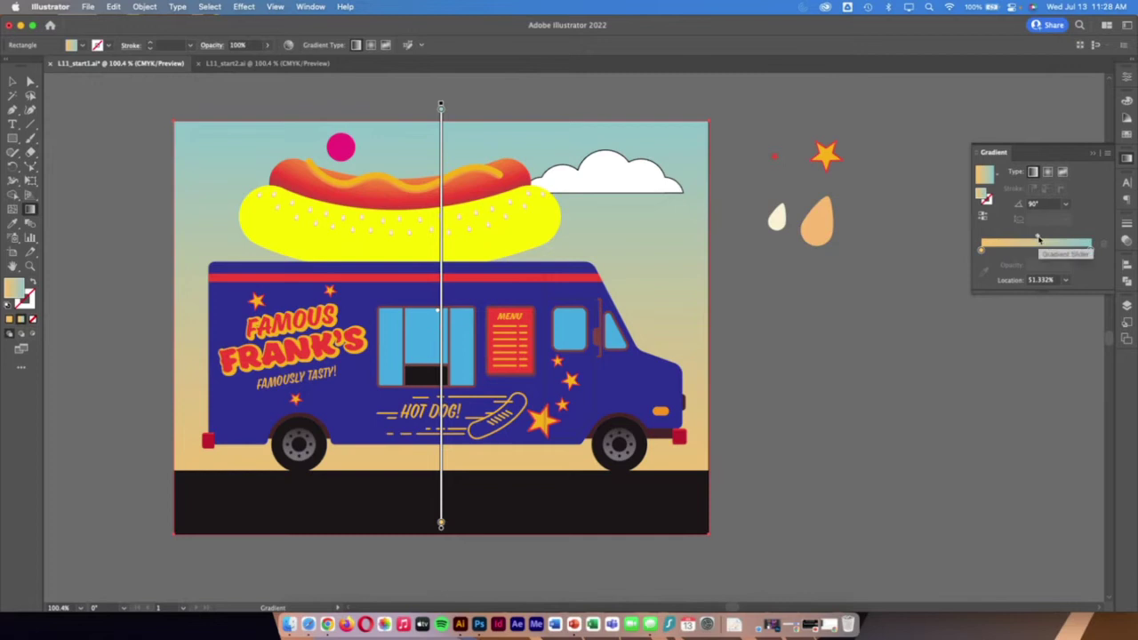
left_click_drag(1037, 237, 1010, 239)
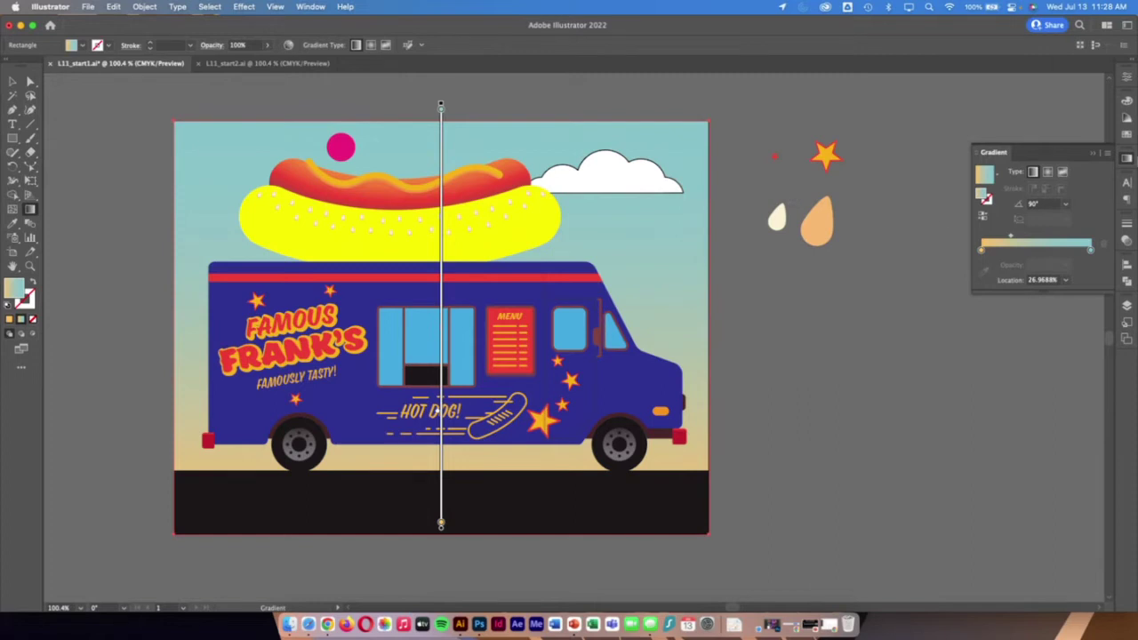
- Look over the document's swatches and switch back to the Selection tool
left_click(1127, 134)
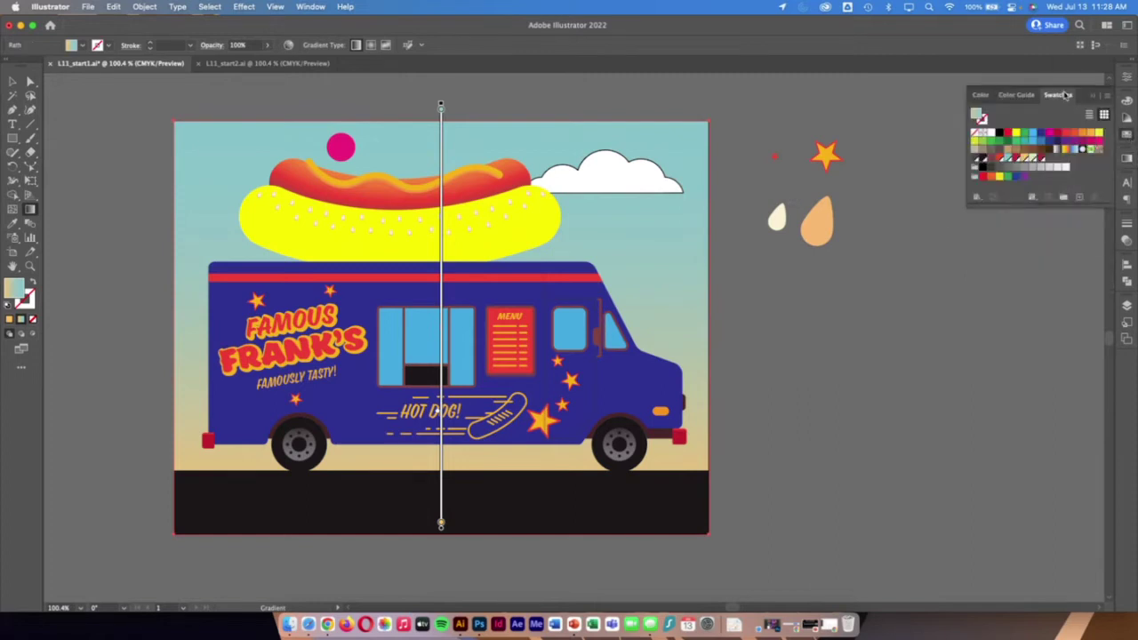
left_click(1063, 178)
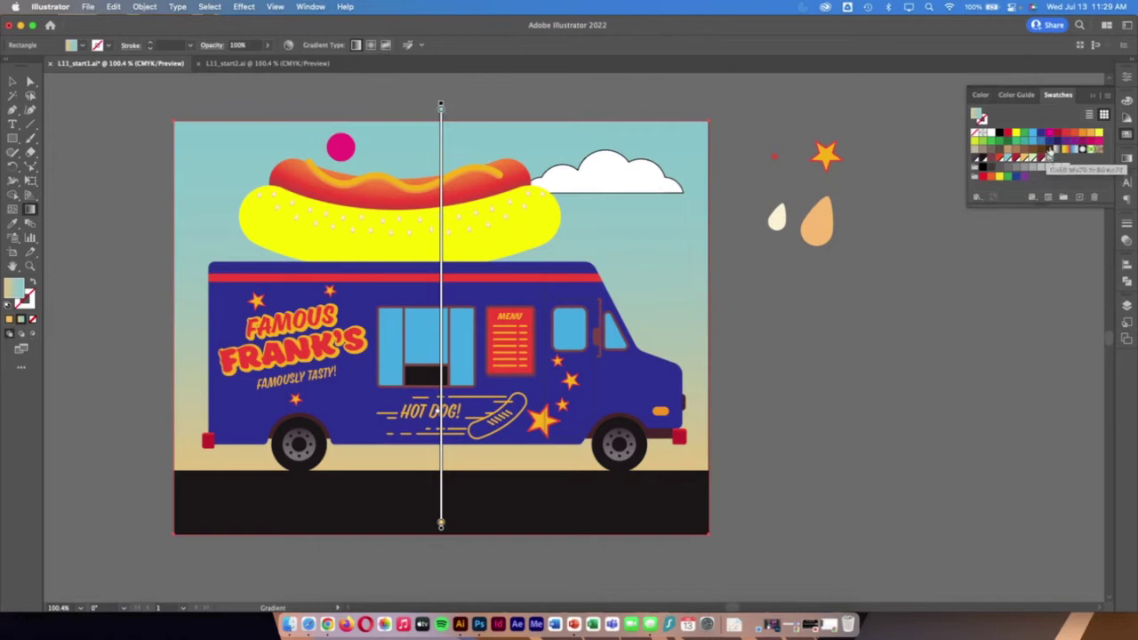
left_click(1126, 158)
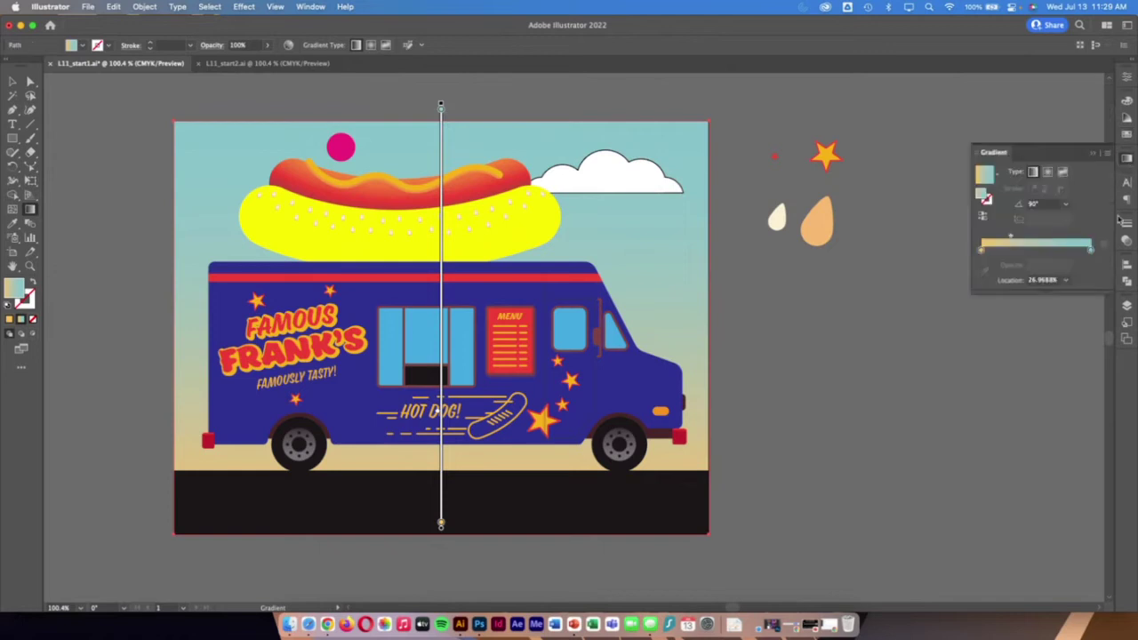
left_click(13, 81)
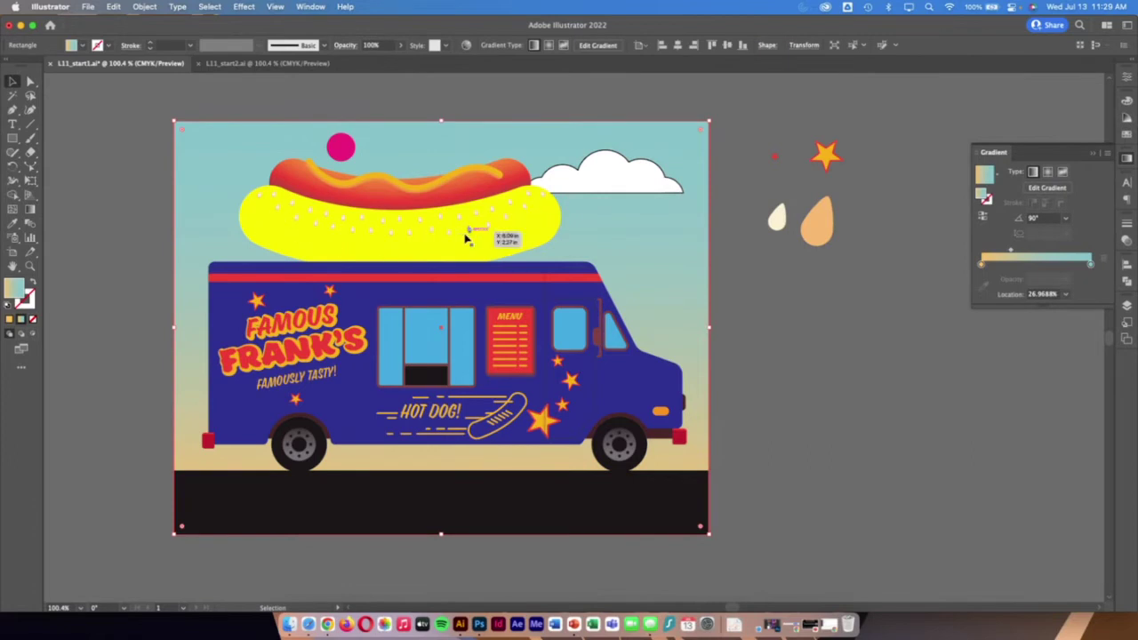
- Apply the orange-to-teal linear gradient to the yellow hot dog bun's stroke at a 90° angle
left_click(407, 243)
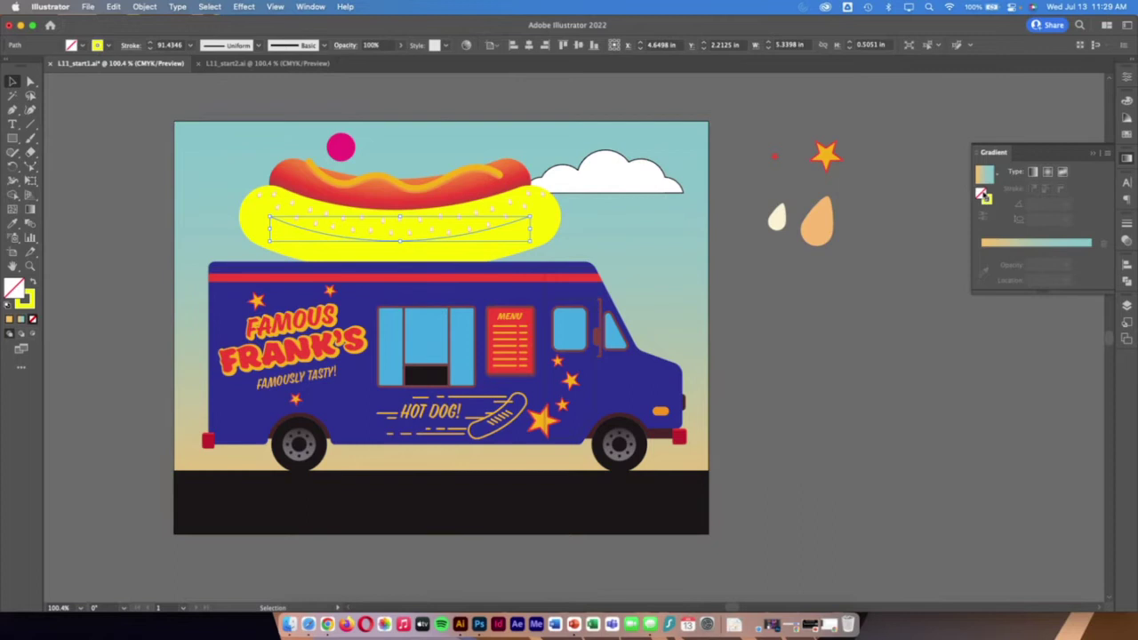
left_click(986, 201)
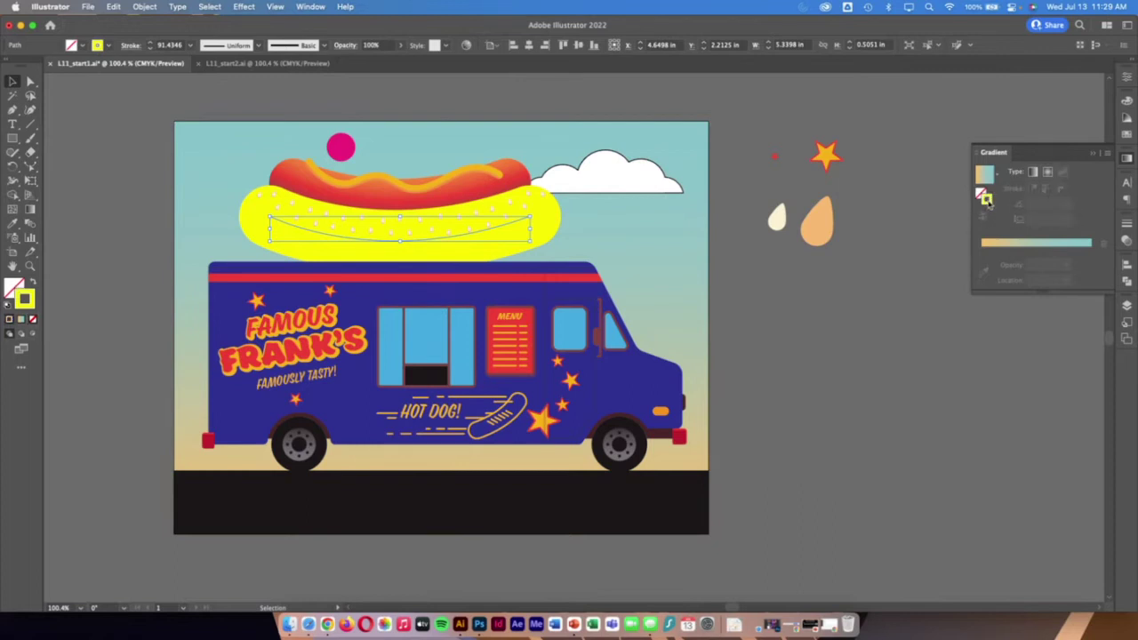
left_click(985, 176)
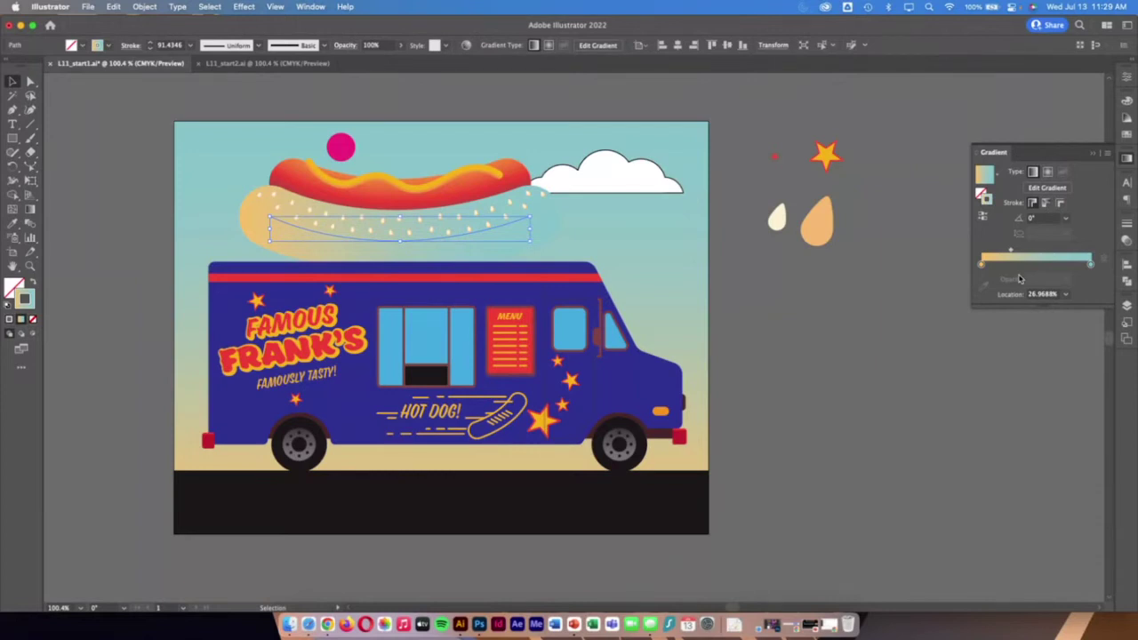
left_click(1066, 218)
left_click(1085, 289)
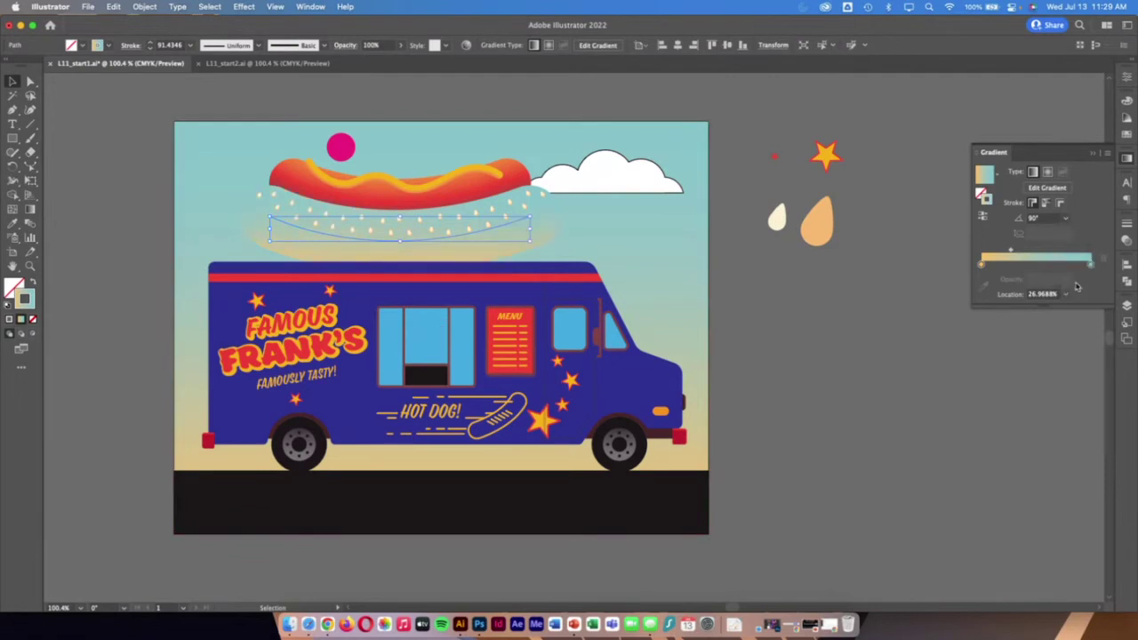
- Change the light orange color stop of the bun's stroke gradient to the darker orange swatch
left_click(982, 264)
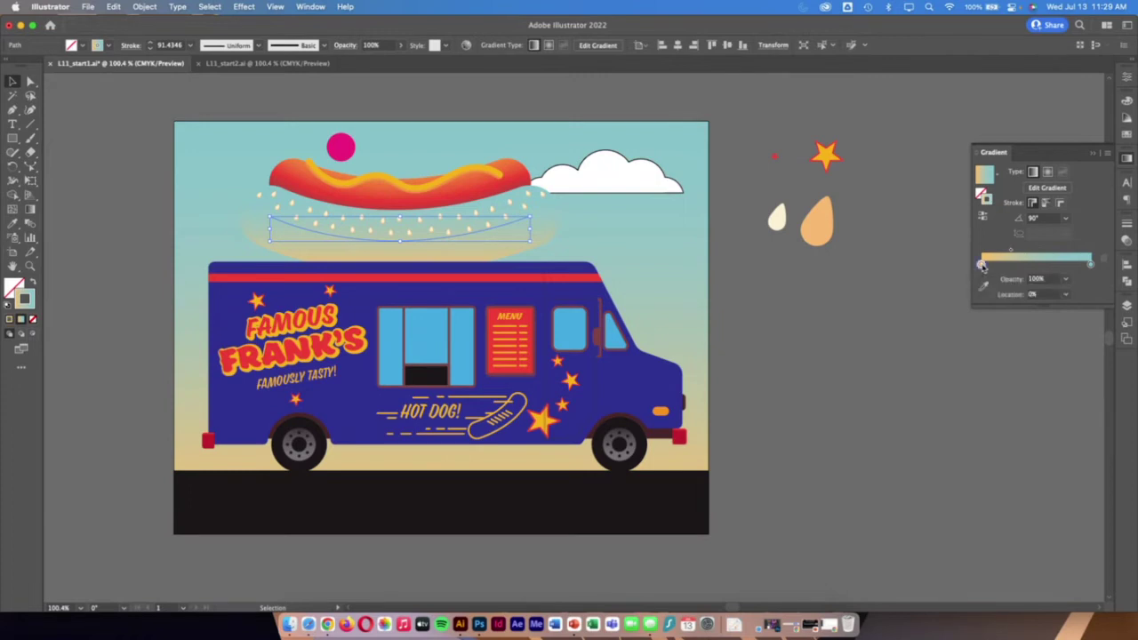
double_click(981, 264)
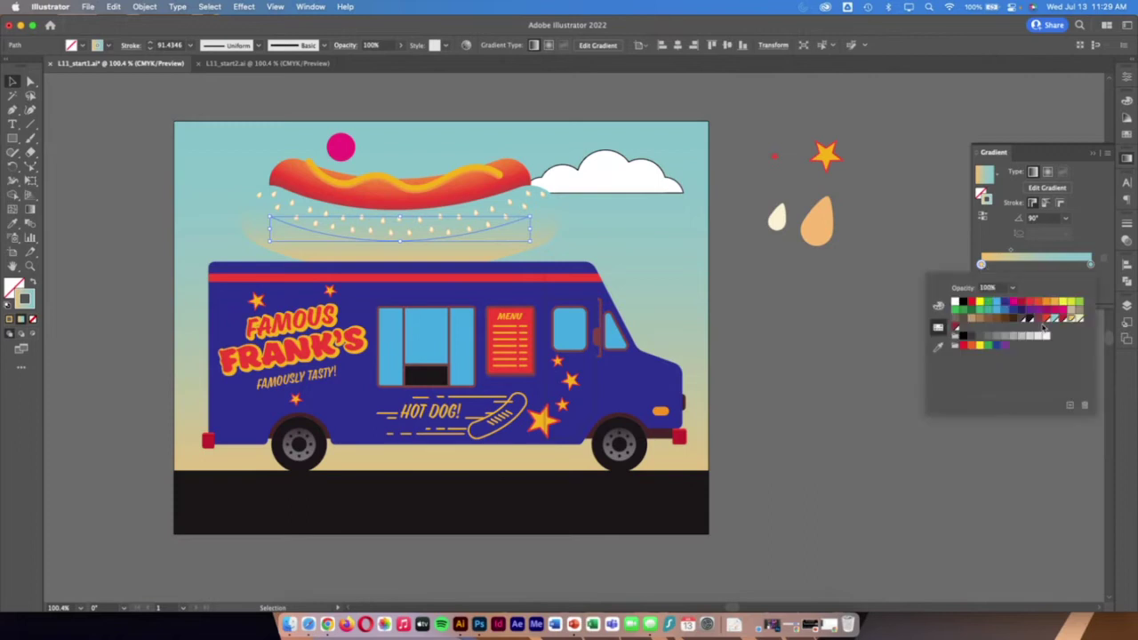
left_click(1046, 305)
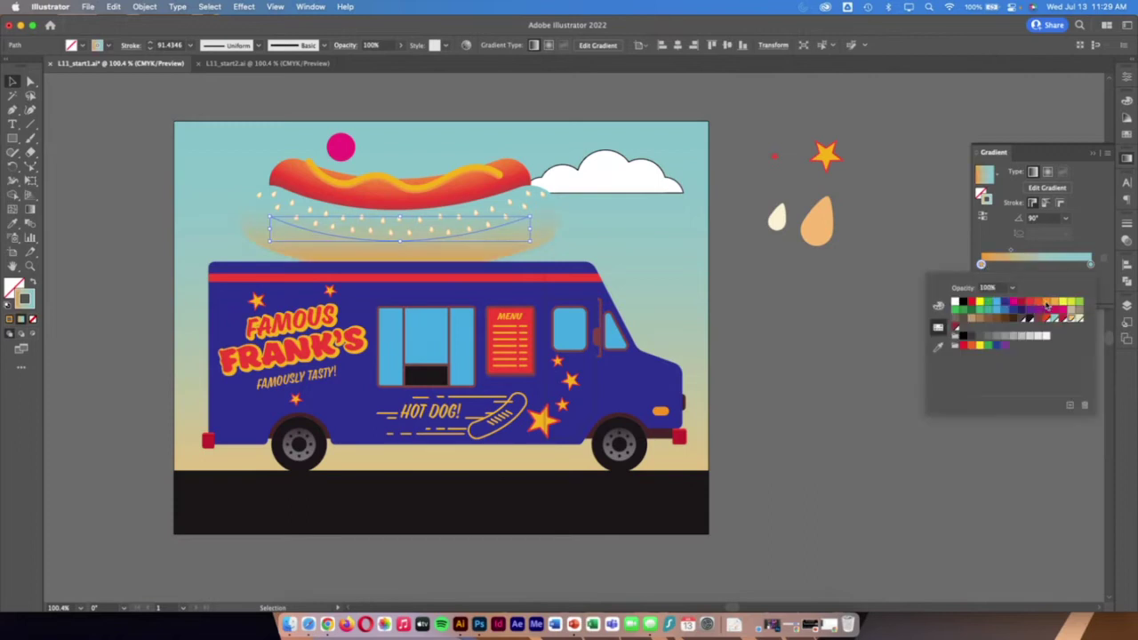
- Change the bun gradient's teal color stop to the yellow swatch and move the midpoint to about 52%
left_click(1091, 264)
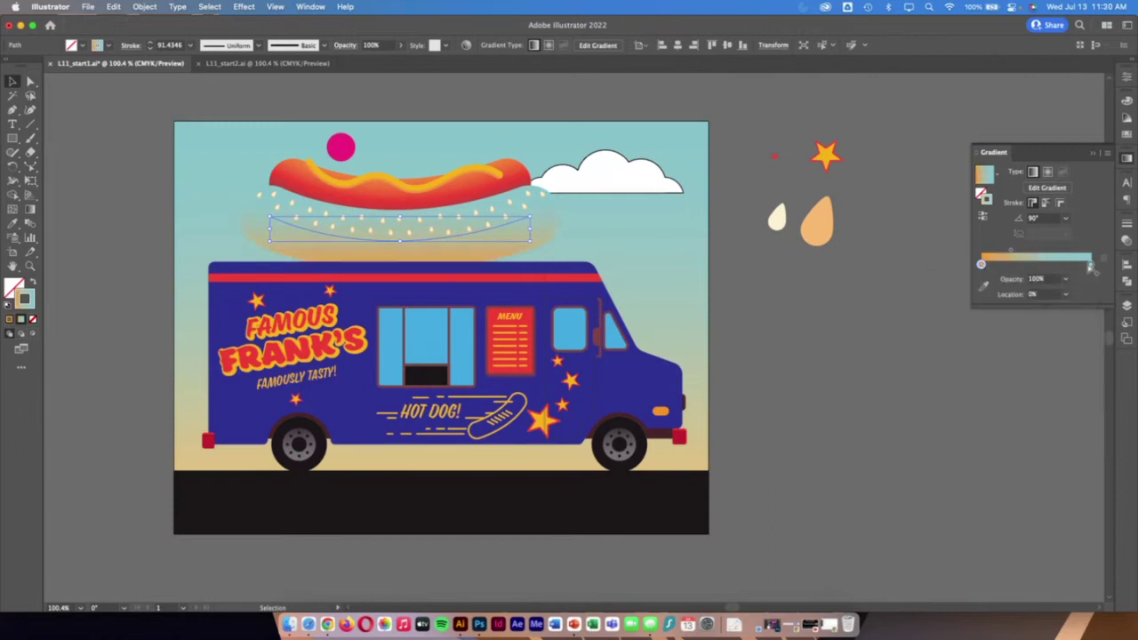
double_click(1091, 264)
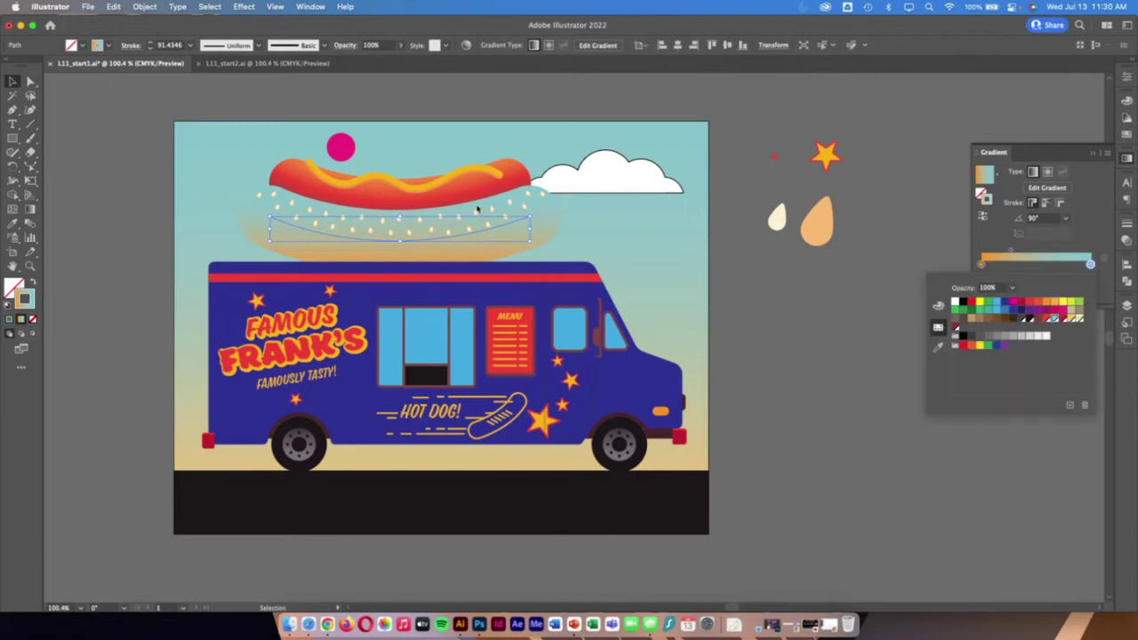
left_click(1055, 303)
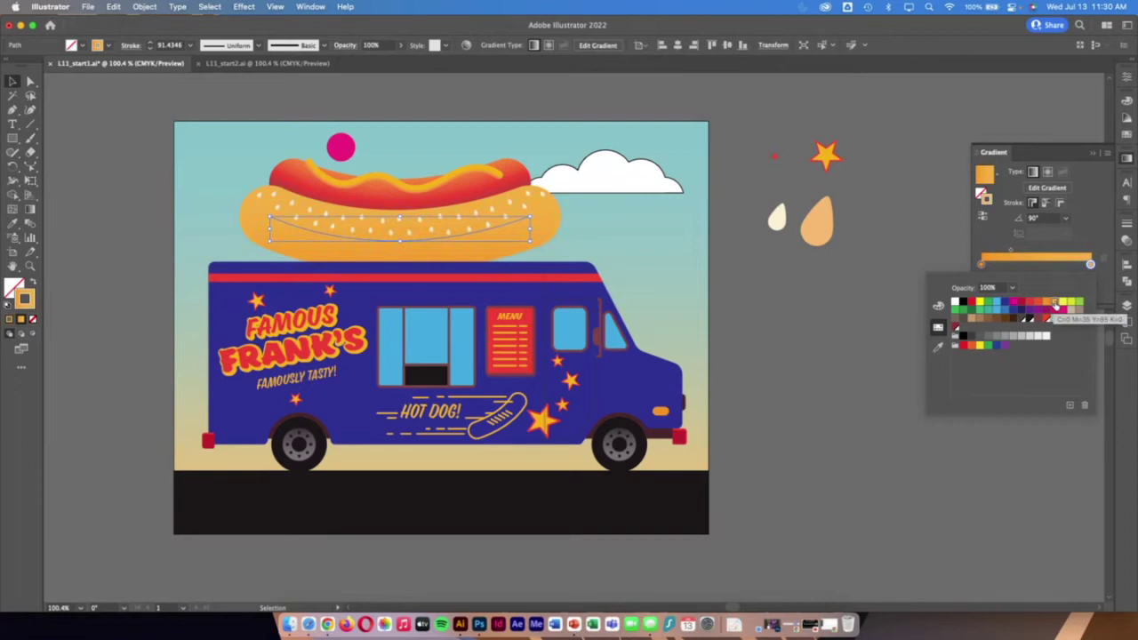
left_click(1063, 302)
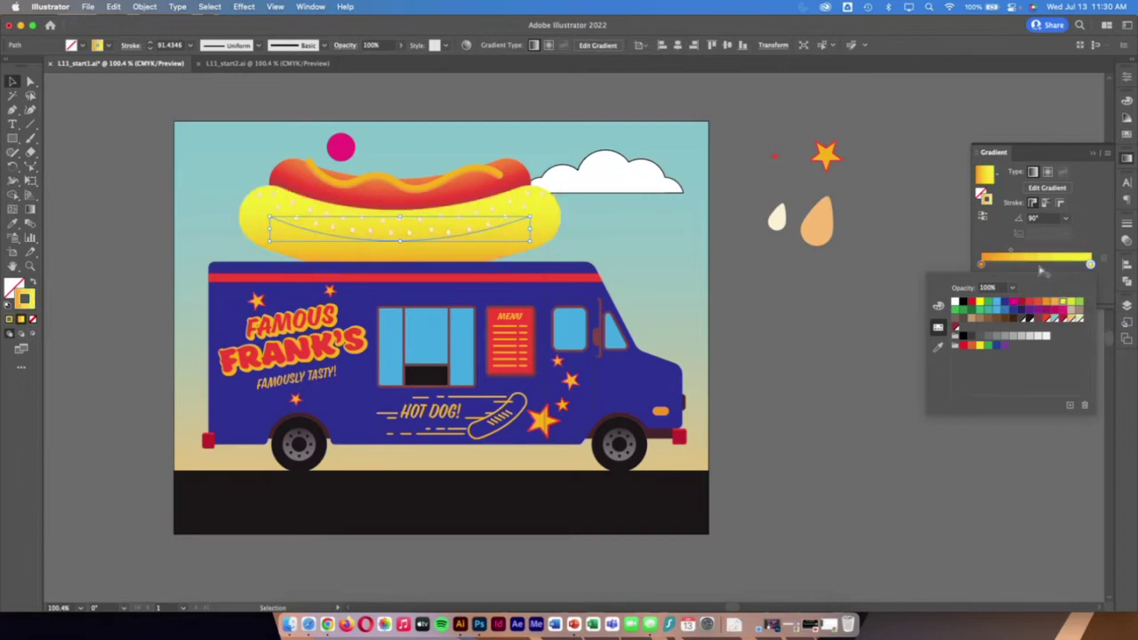
left_click(1012, 253)
left_click_drag(1018, 254, 1038, 253)
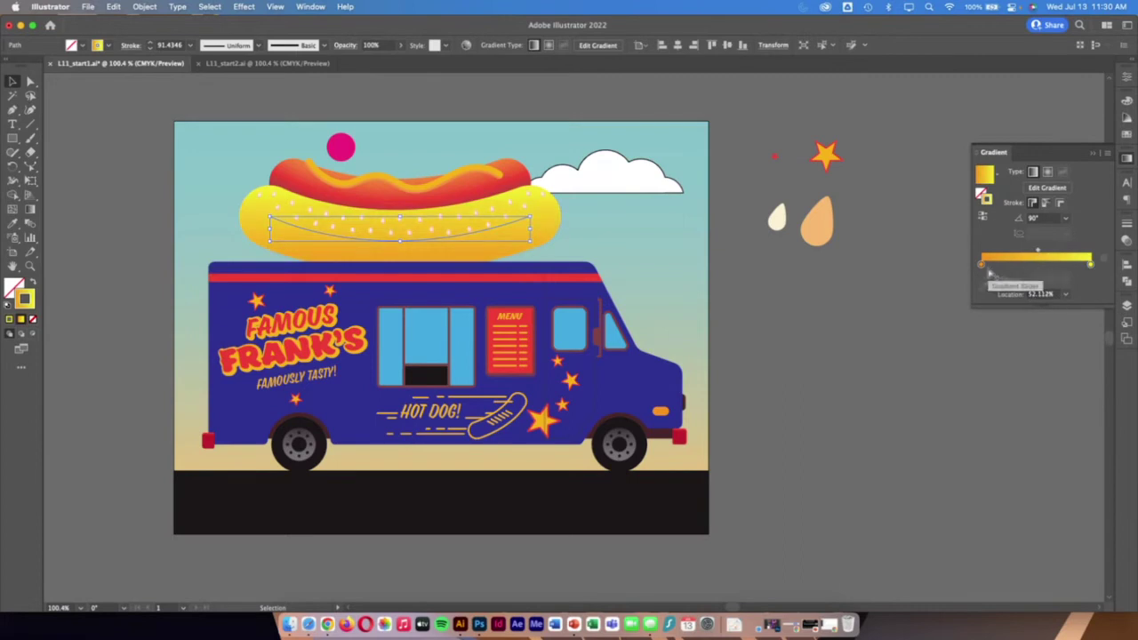
- Add a color stop near the middle of the bun's gradient and color it with the red-orange swatch
left_click(1034, 266)
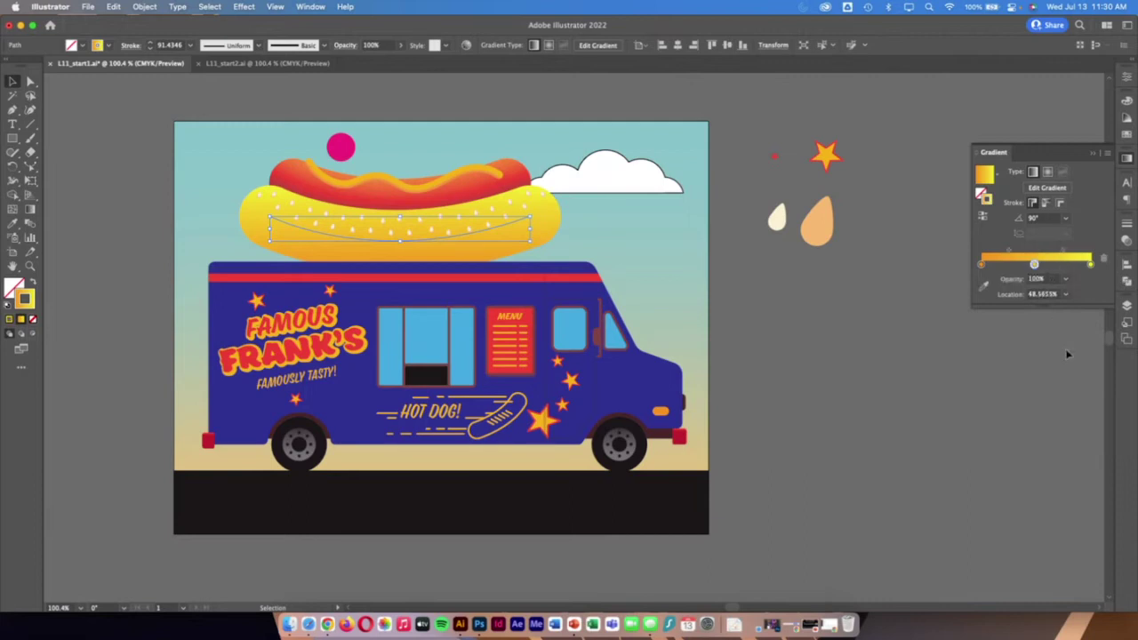
double_click(1035, 266)
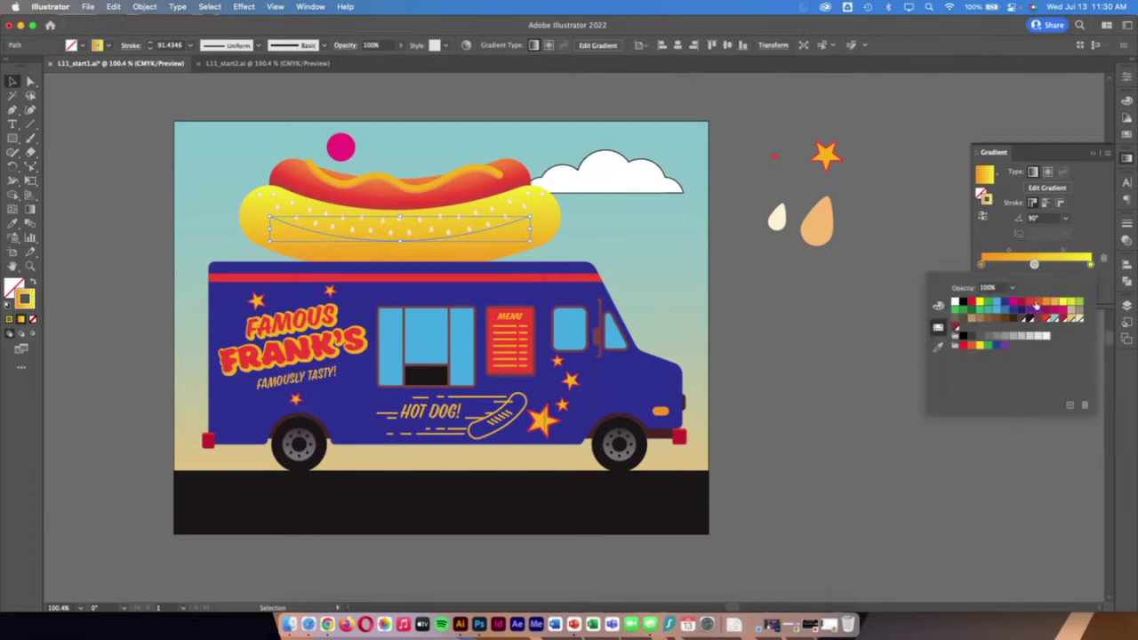
left_click(1035, 304)
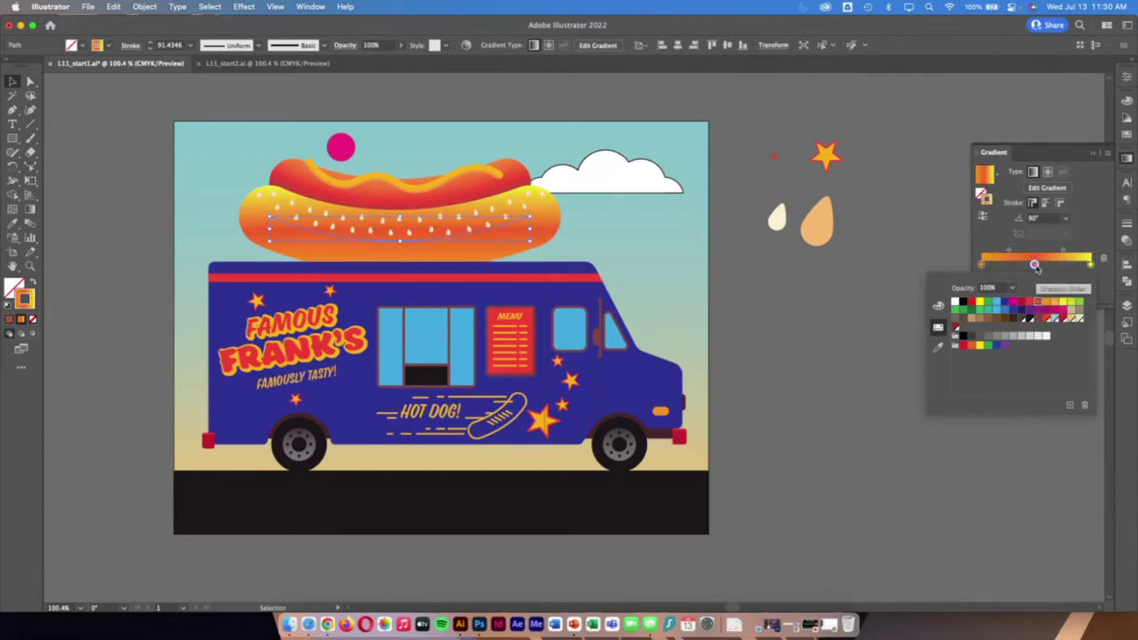
- Move the bun gradient's red-orange stop to about 36%, shift the midpoints, the yellow side's to about 58.7%, and deselect the bun
left_click_drag(1037, 266, 1020, 265)
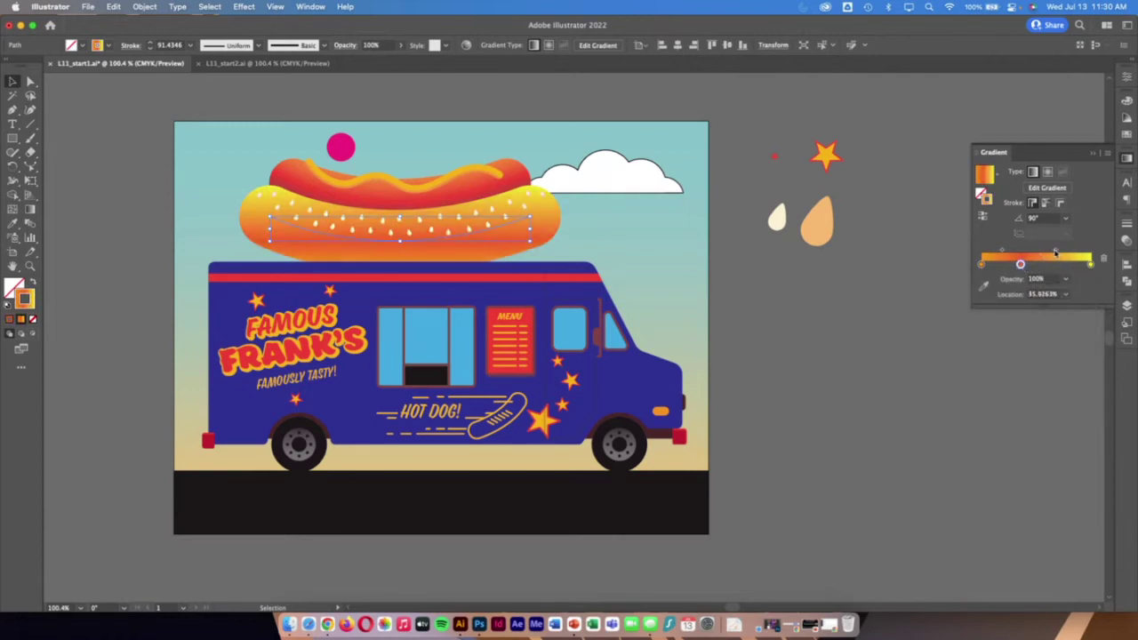
left_click_drag(1002, 251, 1062, 251)
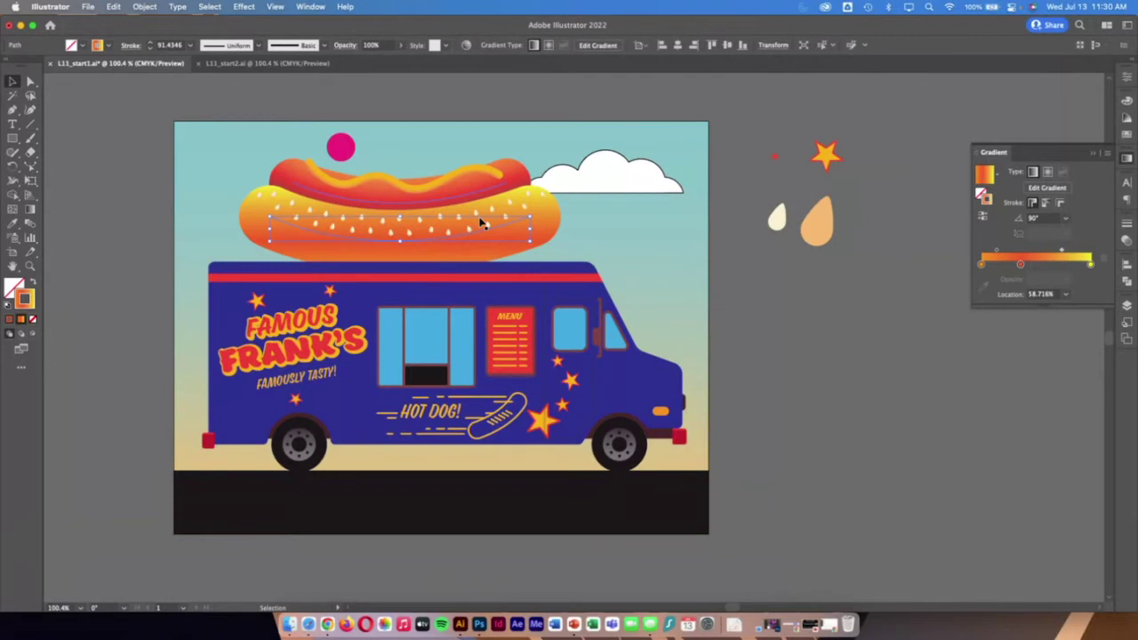
left_click(815, 332)
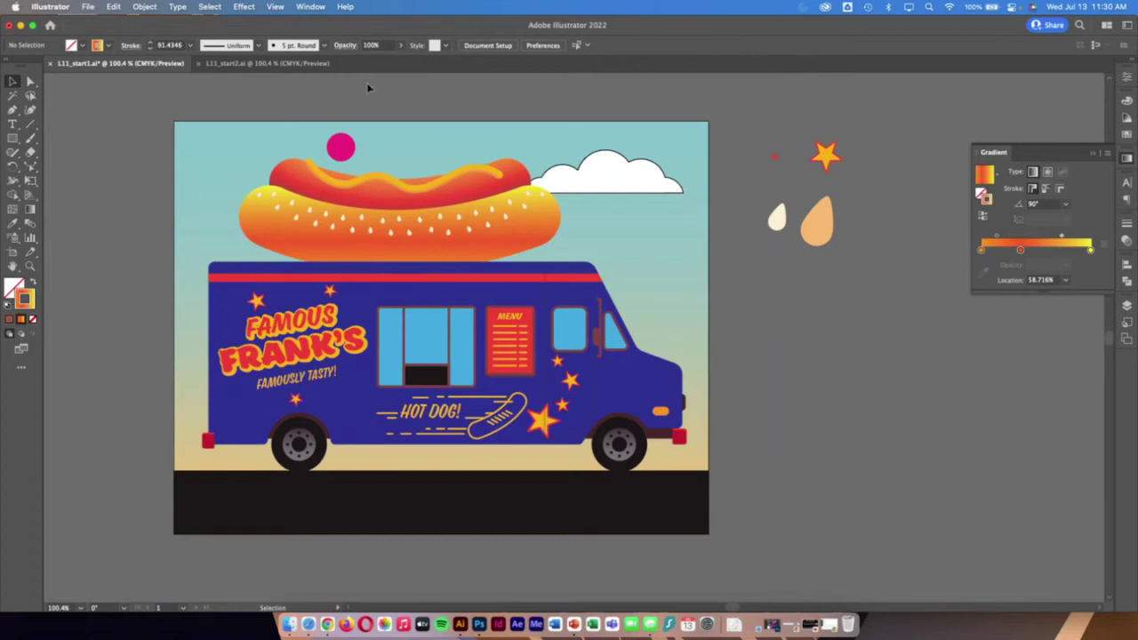
- Fill the pink circle above the hot dog with the orange, red-orange and yellow gradient as a radial type, with no stroke
left_click(346, 149)
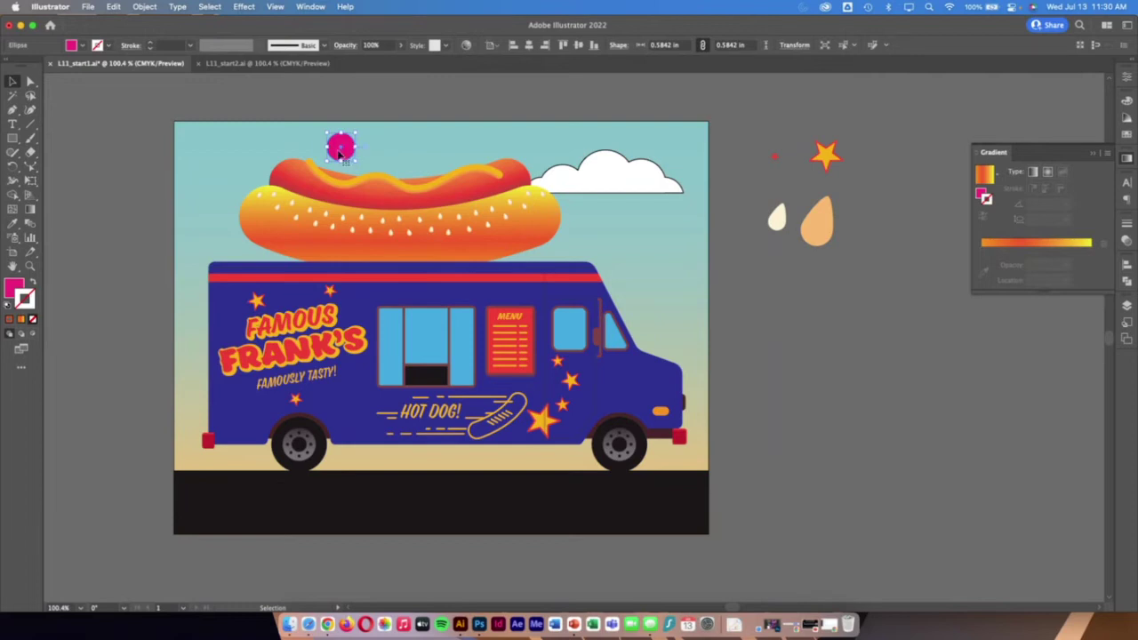
left_click(1048, 173)
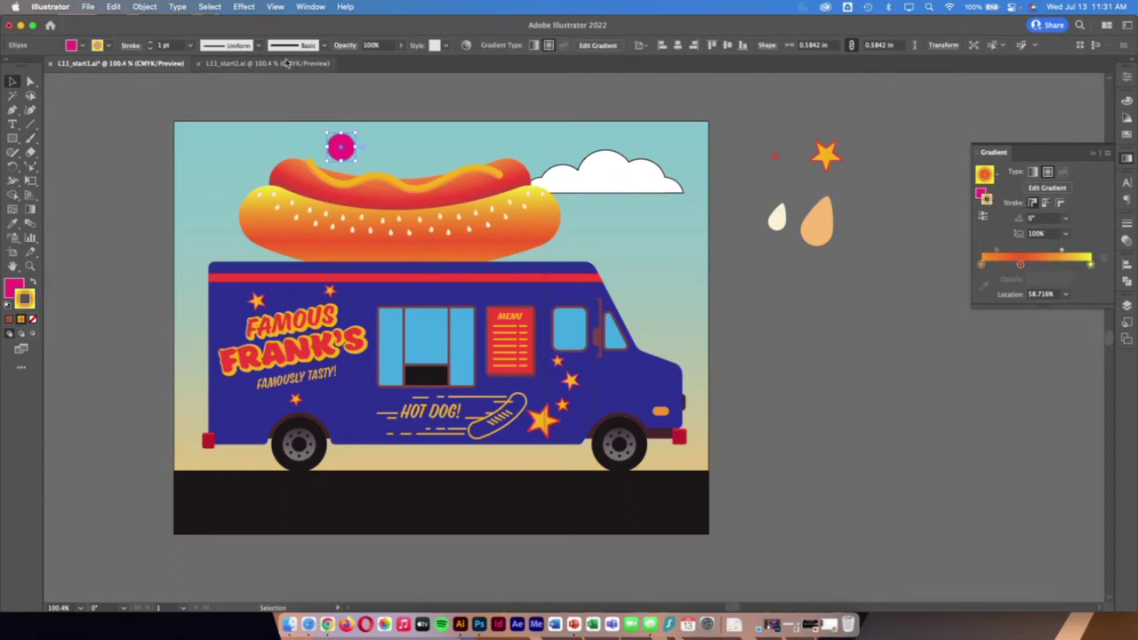
left_click(106, 46)
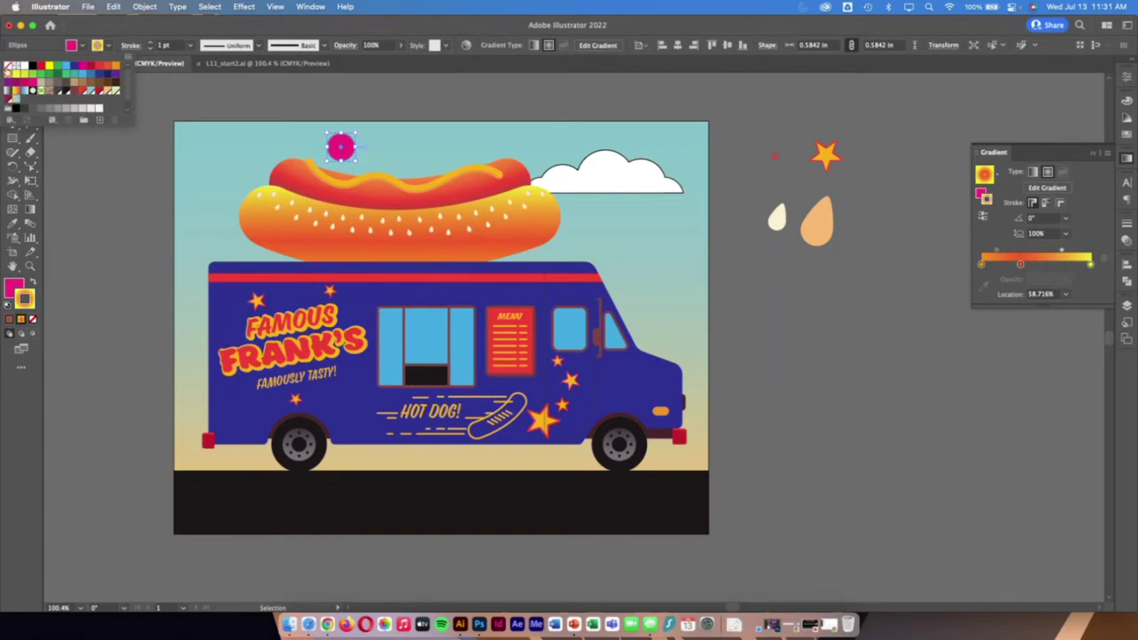
left_click(8, 68)
left_click(985, 197)
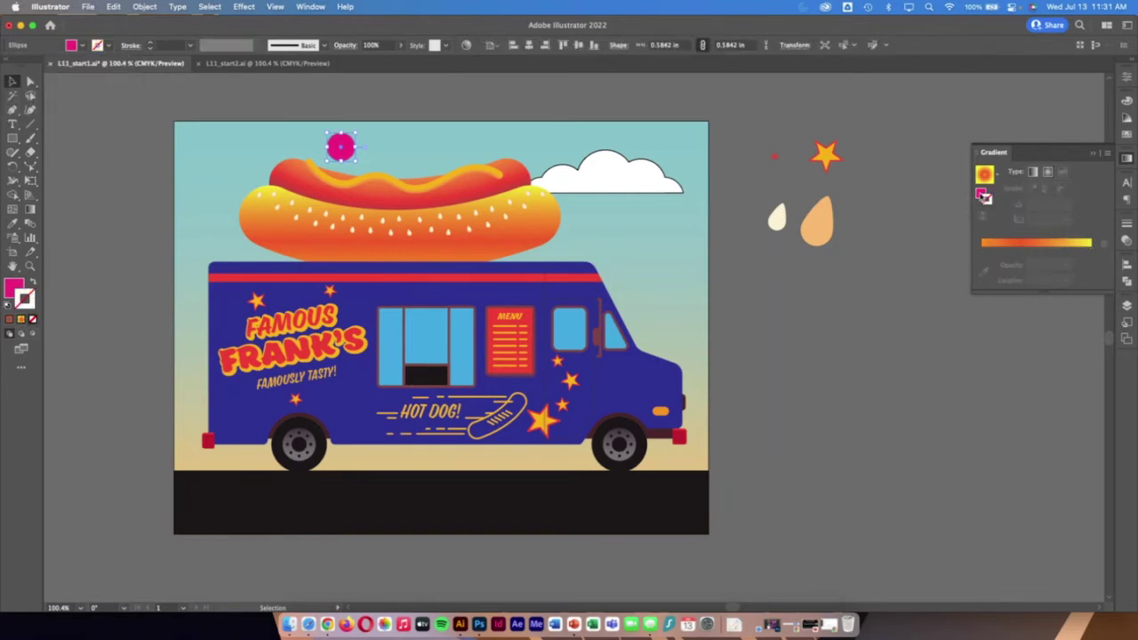
double_click(985, 197)
left_click(655, 199)
left_click(985, 175)
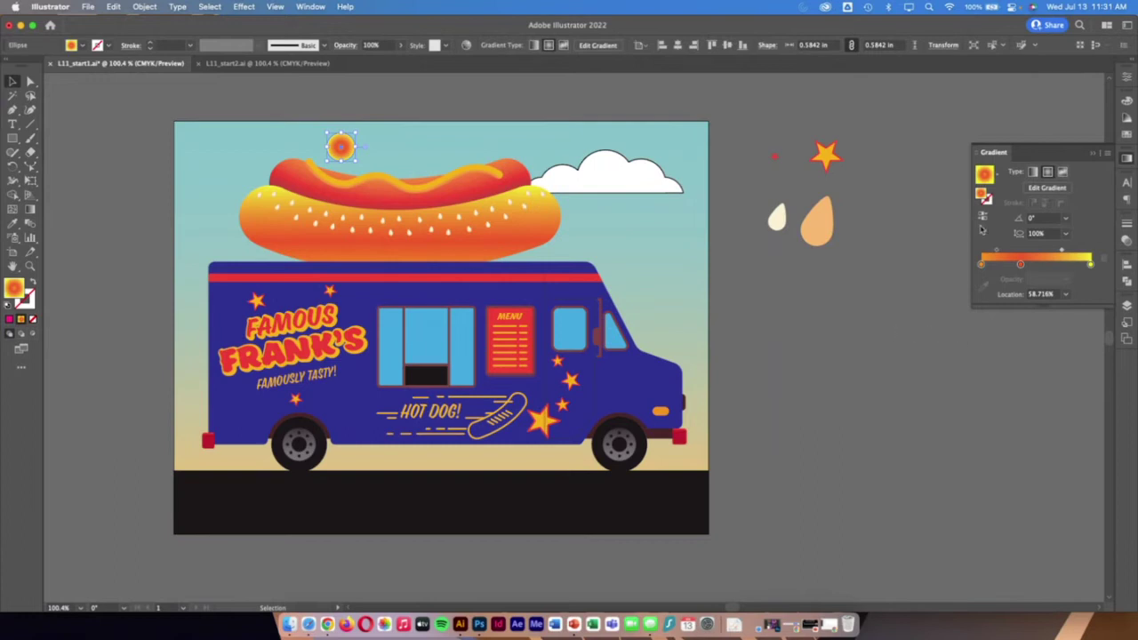
- Remove the circle gradient's yellow stop and reorder the rest so red-orange is at the center and orange at about 92%
left_click_drag(1090, 264, 1094, 304)
left_click_drag(1020, 264, 1070, 265)
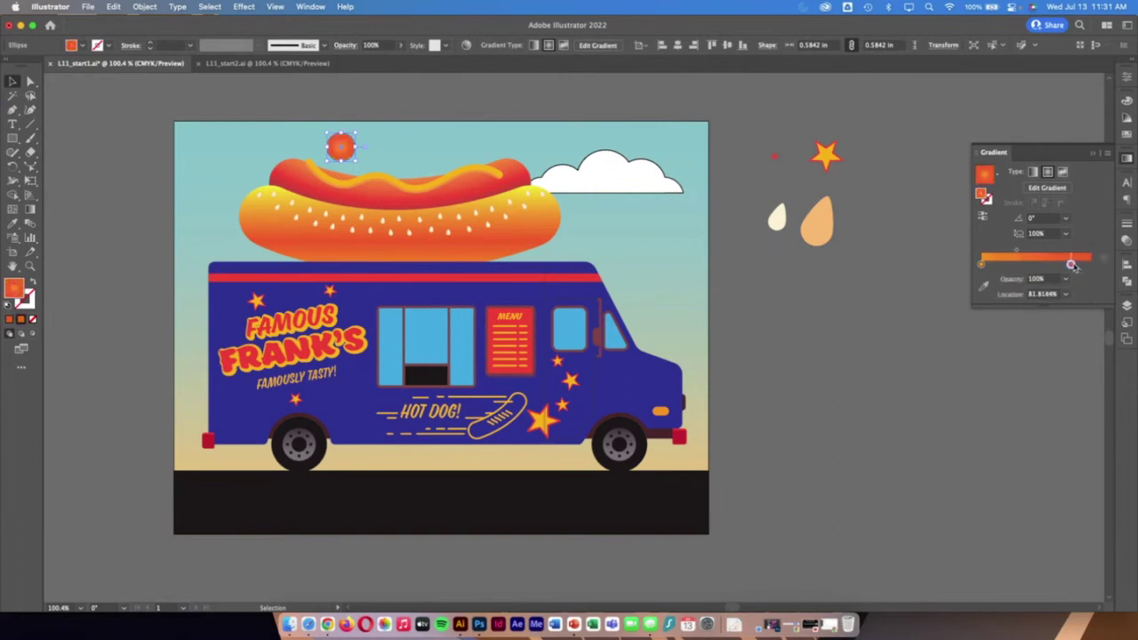
mouse_move(981, 264)
left_mouse_down()
mouse_move(1050, 264)
mouse_move(995, 265)
left_mouse_up()
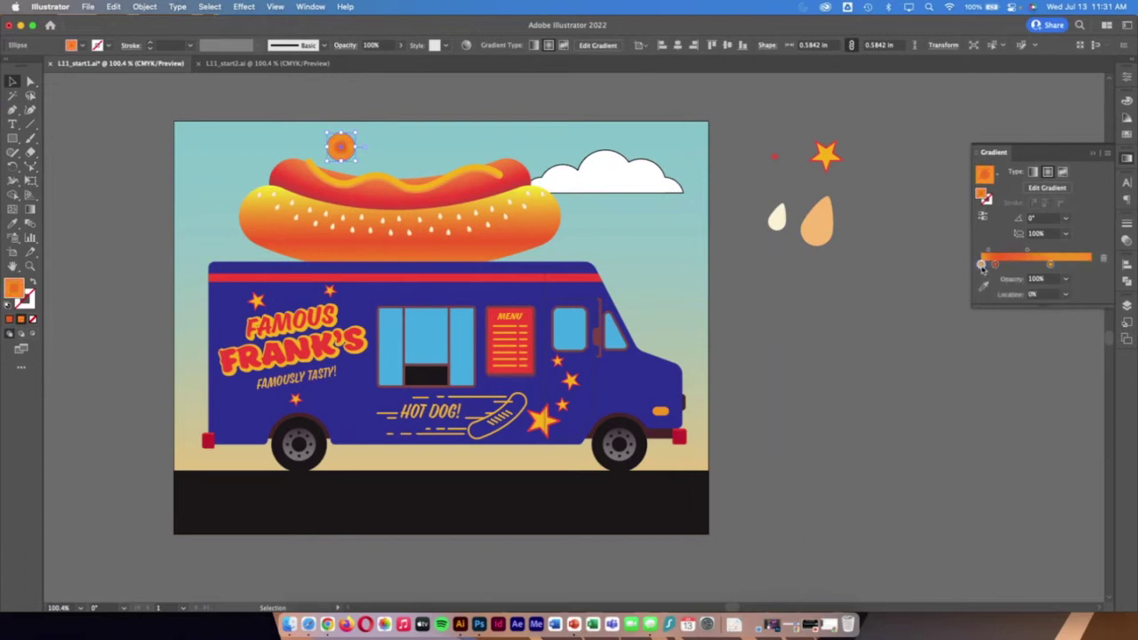
left_click_drag(995, 265, 1081, 266)
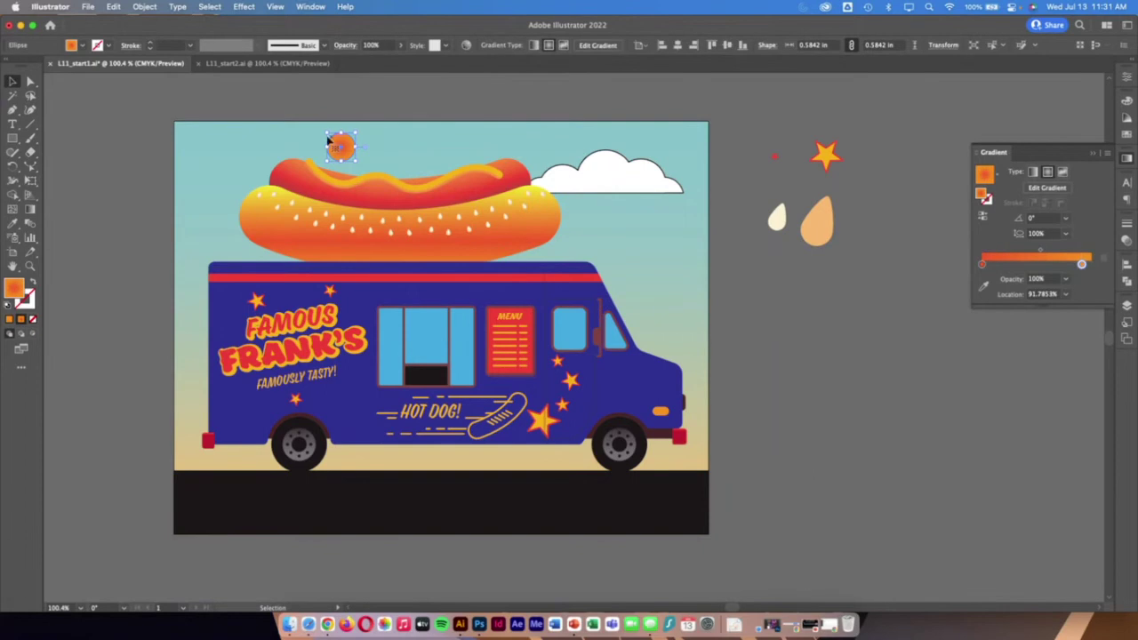
- Shift the radial gradient toward the circle's upper right with the Gradient tool and place its orange stop at about 95%
left_click(31, 266)
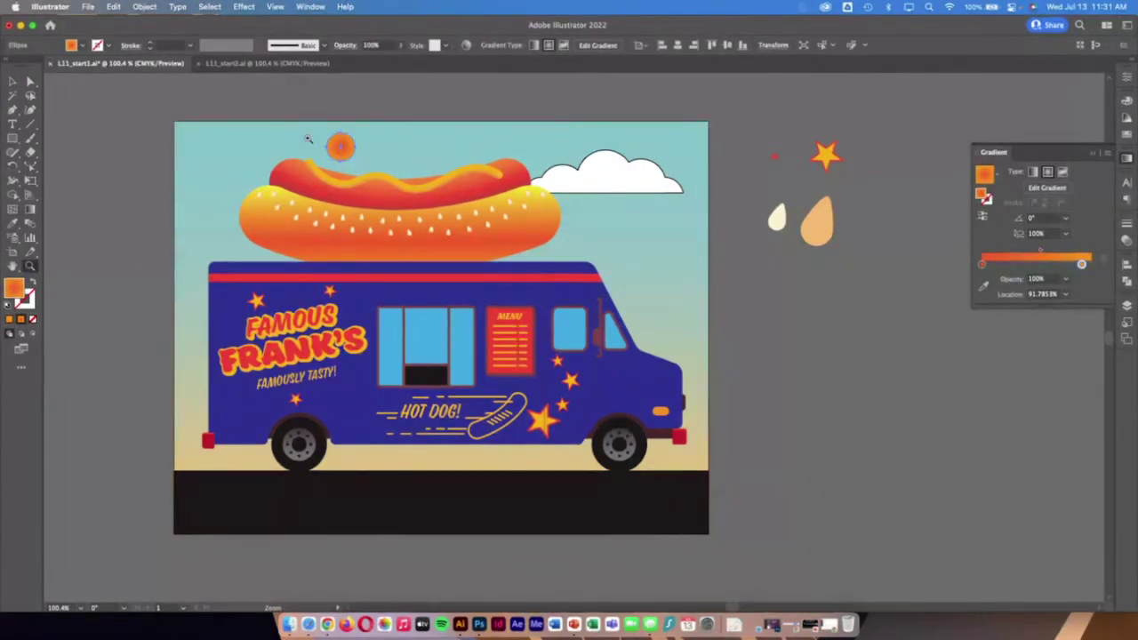
left_click_drag(307, 135, 570, 232)
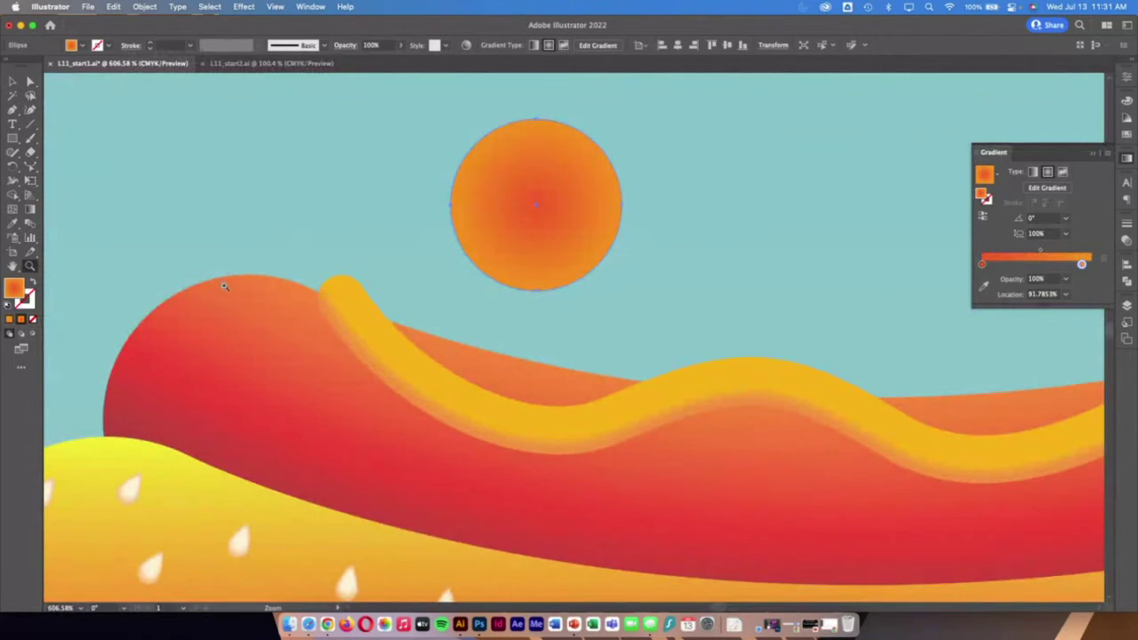
left_click(30, 209)
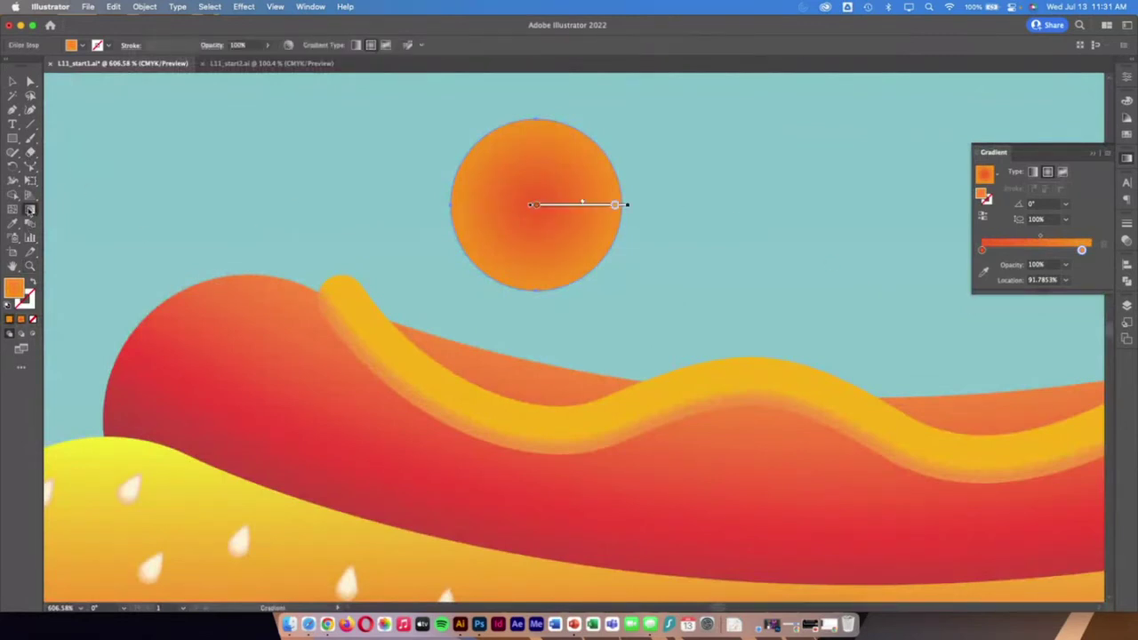
left_click_drag(578, 208, 613, 161)
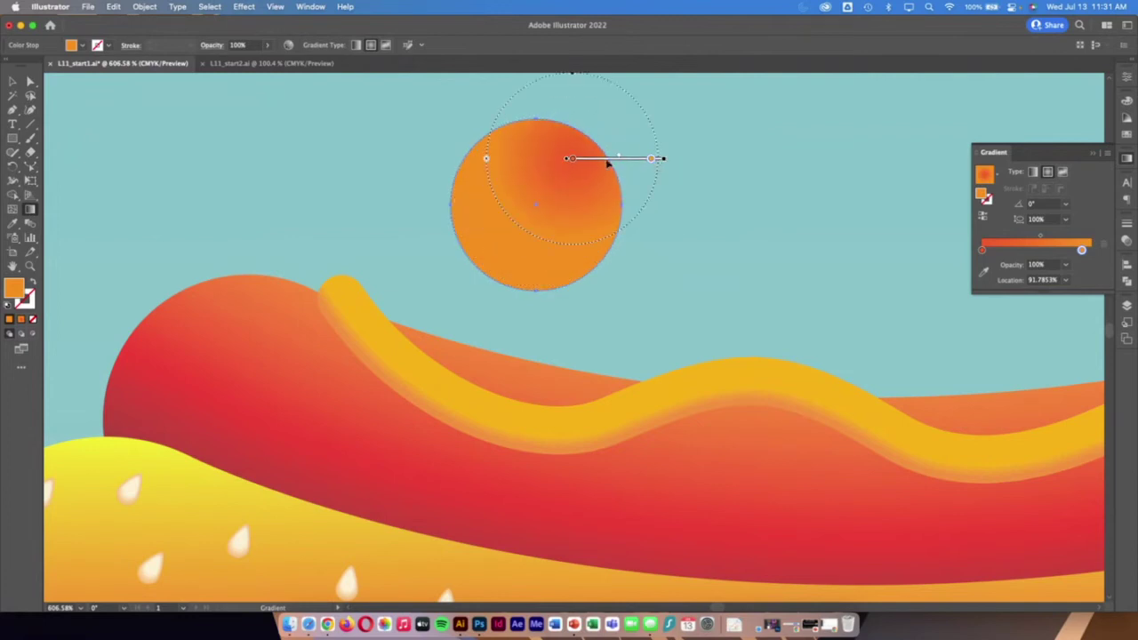
mouse_move(591, 162)
left_mouse_down()
mouse_move(577, 193)
mouse_move(642, 191)
left_mouse_up()
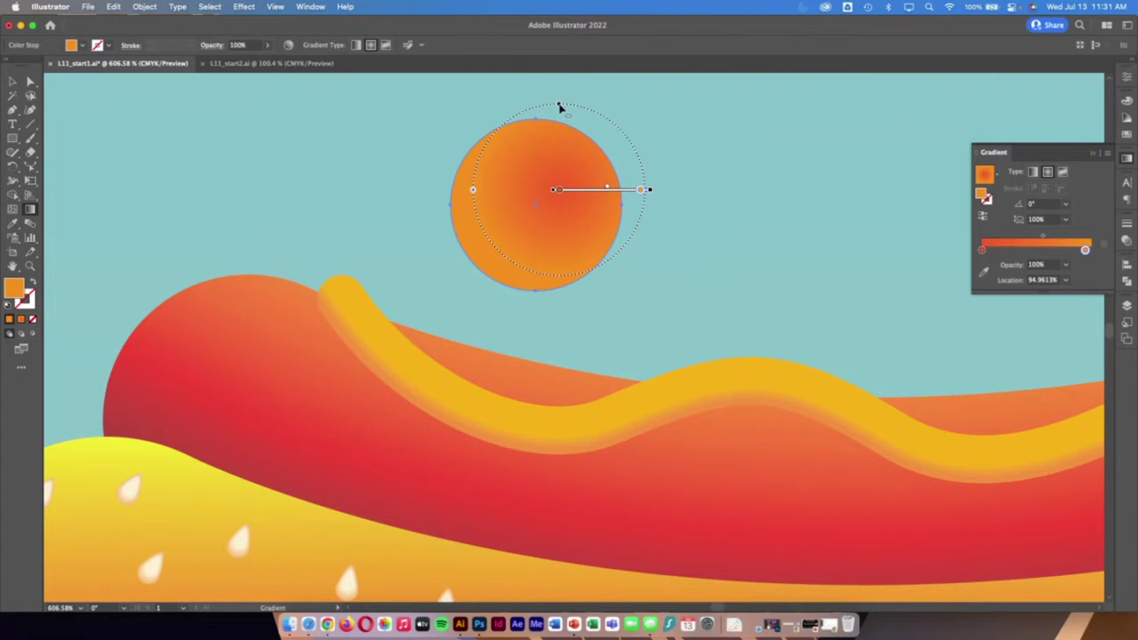
- Reshape the circle's radial gradient to an aspect ratio of about 106.4% and rotate it to about 38.6°
left_click_drag(560, 106, 537, 191)
mouse_move(473, 281)
left_mouse_down()
mouse_move(457, 282)
mouse_move(469, 282)
left_mouse_up()
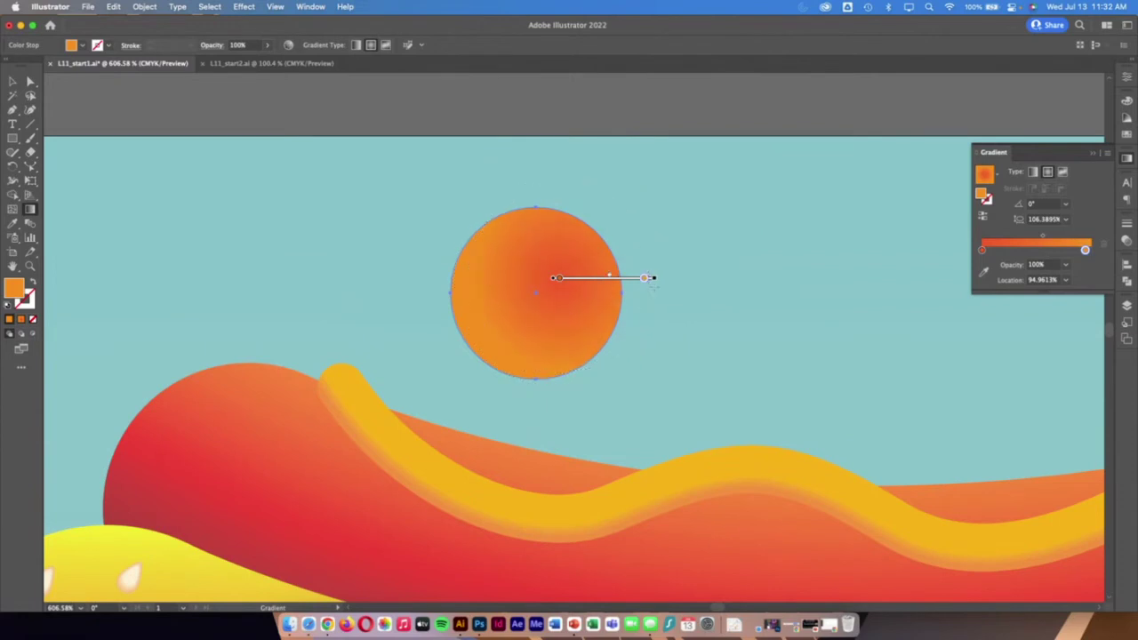
mouse_move(656, 277)
left_mouse_down()
mouse_move(655, 244)
mouse_move(633, 218)
left_mouse_up()
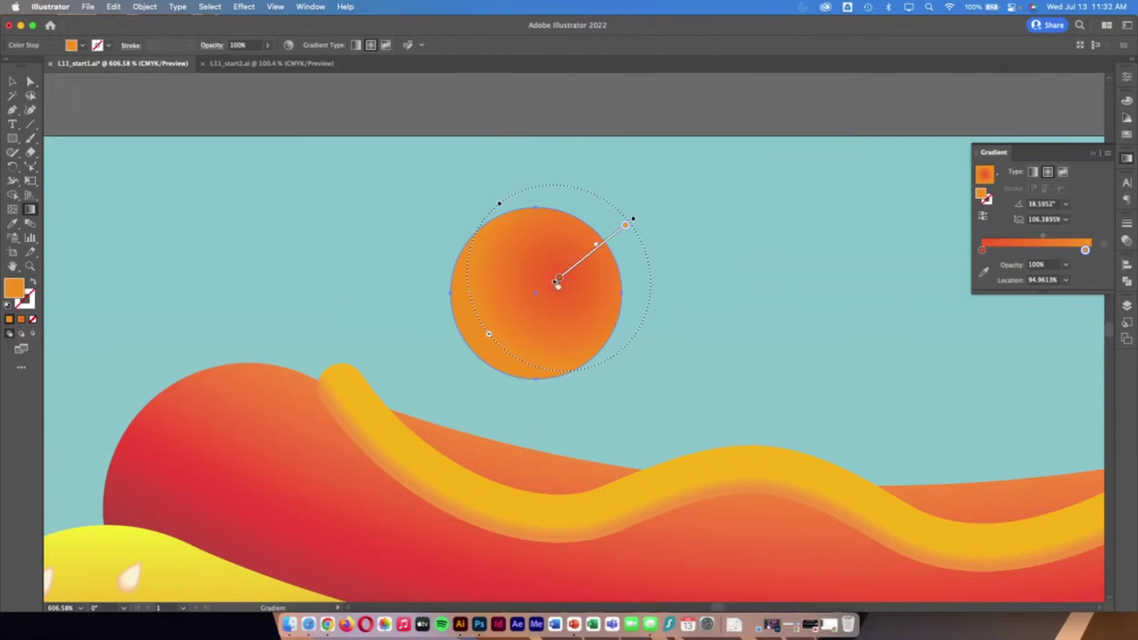
- Move the circle gradient's red-orange stop to about 22.5%, adjust its aspect ratio to about 98.7%, and return to the Selection tool
left_click(557, 281)
mouse_move(559, 278)
left_mouse_down()
mouse_move(582, 259)
mouse_move(574, 265)
left_mouse_up()
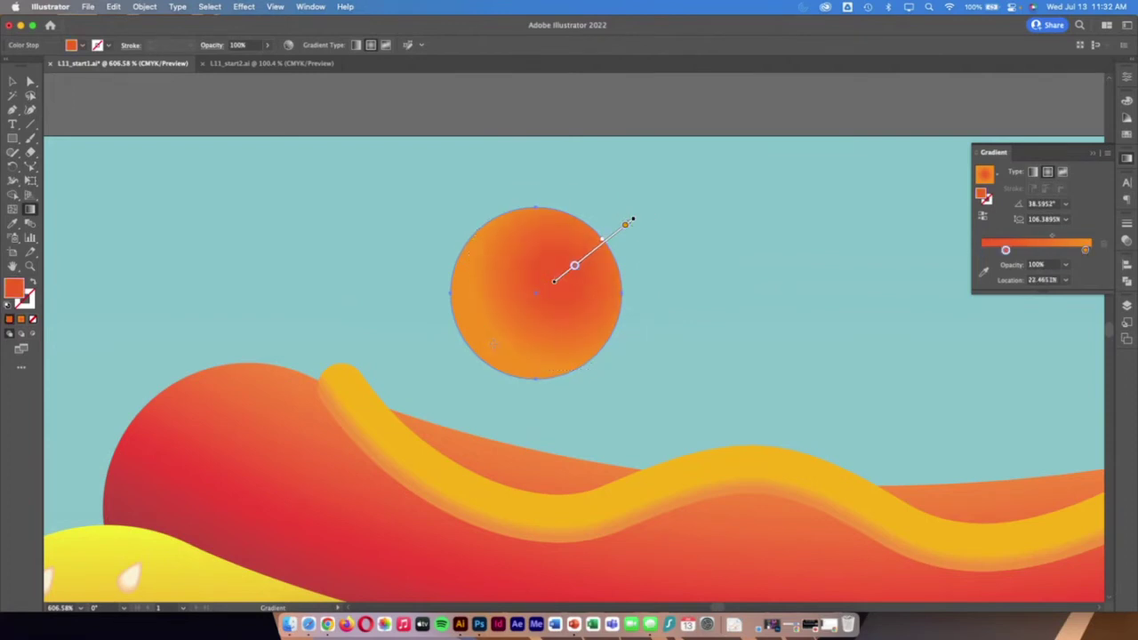
left_click_drag(490, 337, 483, 342)
mouse_move(495, 199)
left_mouse_down()
mouse_move(505, 213)
mouse_move(497, 203)
left_mouse_up()
left_click(12, 81)
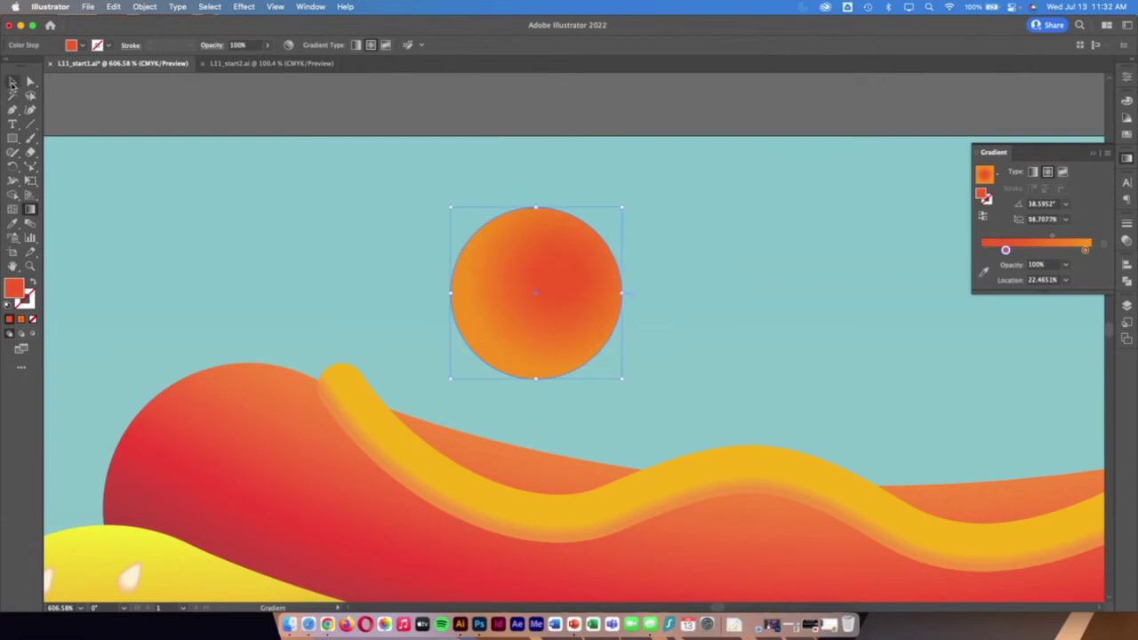
- Fill the cloud group with the linear Fading Sky gradient and set its stroke to none
left_click(276, 129)
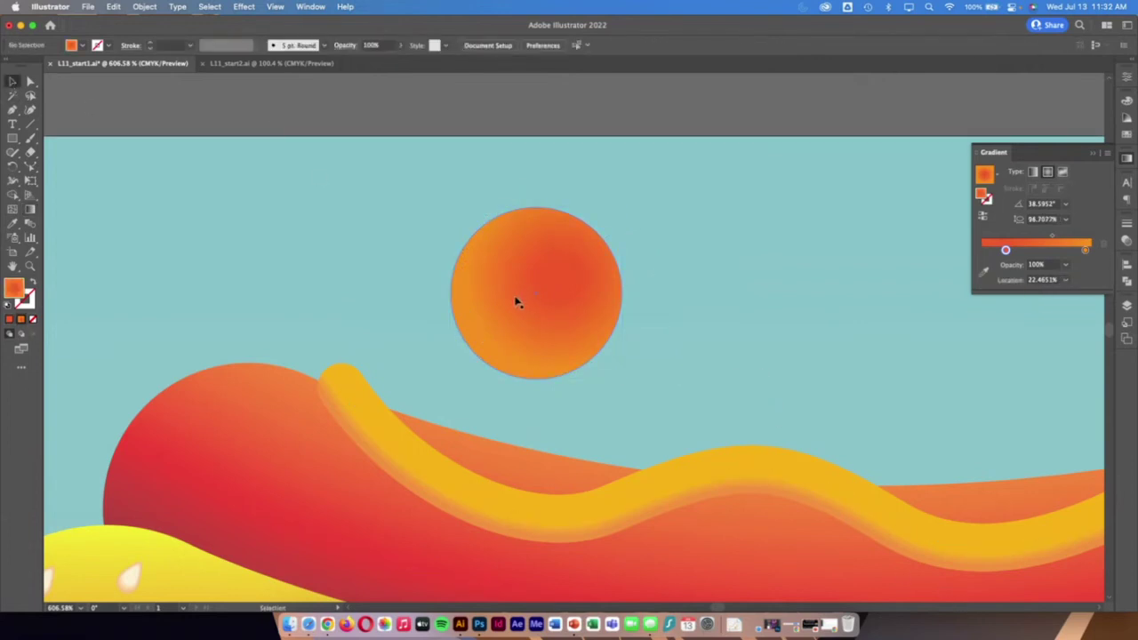
double_click(11, 266)
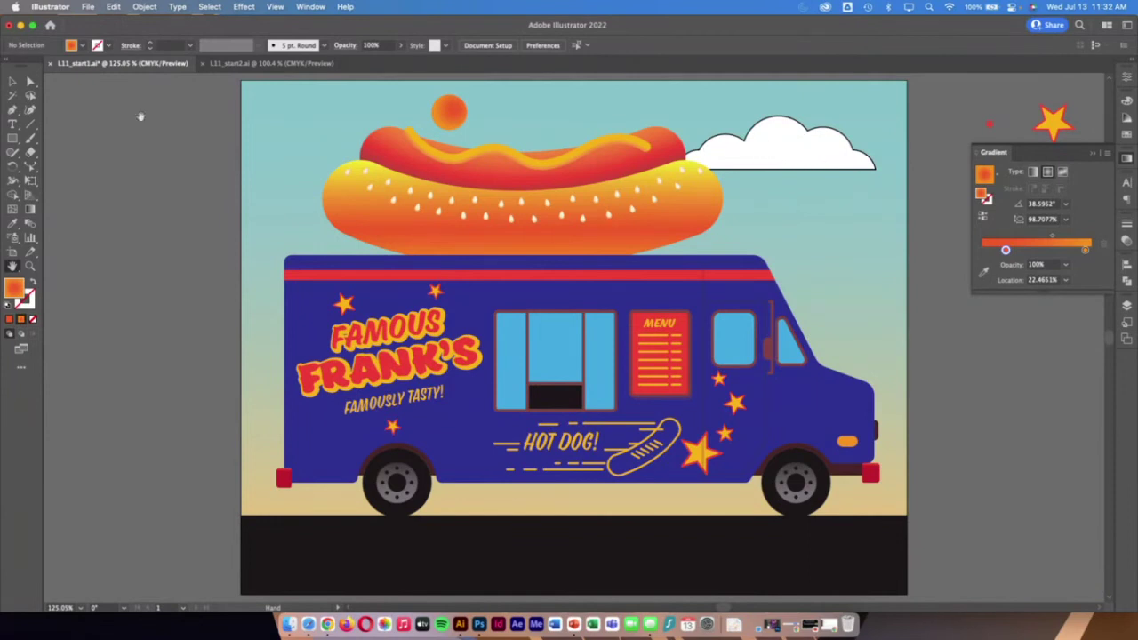
left_click(10, 81)
left_click(795, 165)
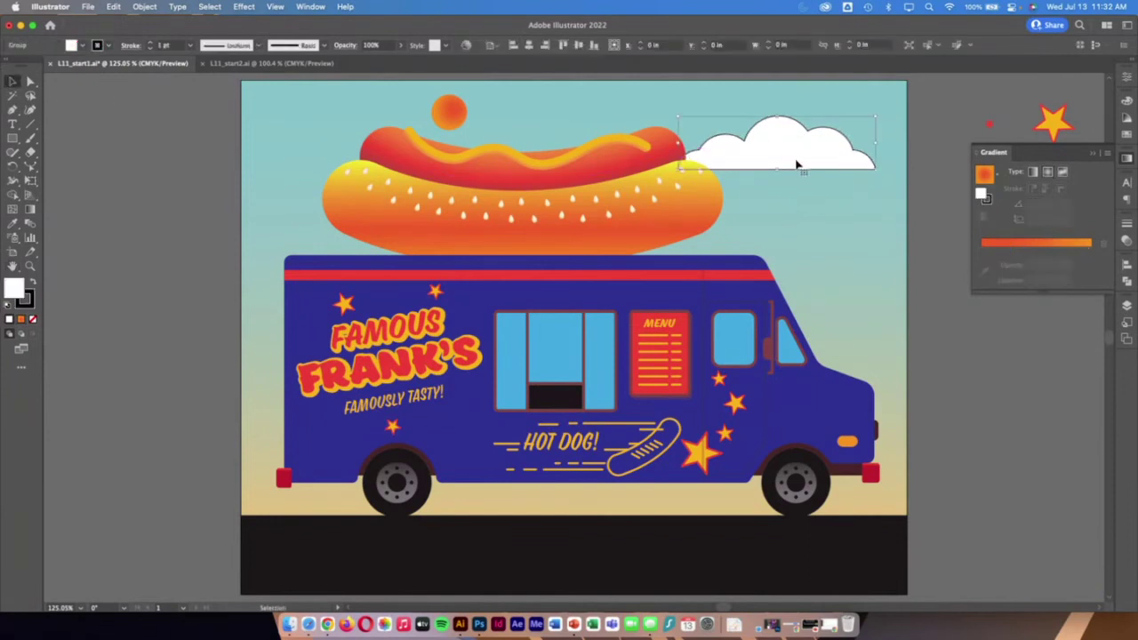
left_click(1032, 173)
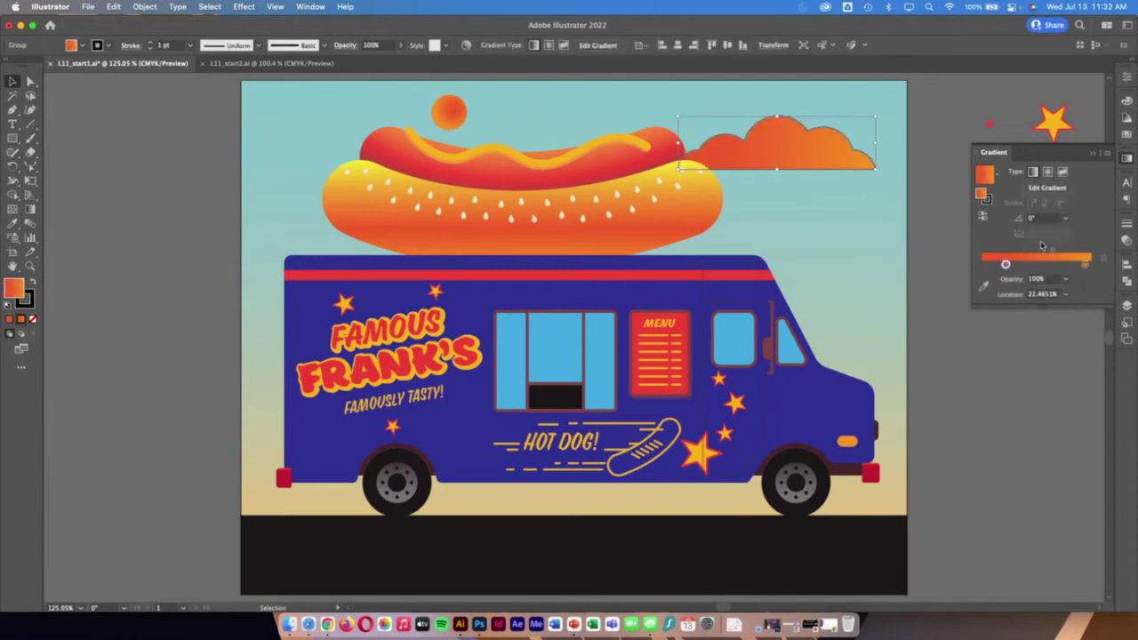
left_click(997, 174)
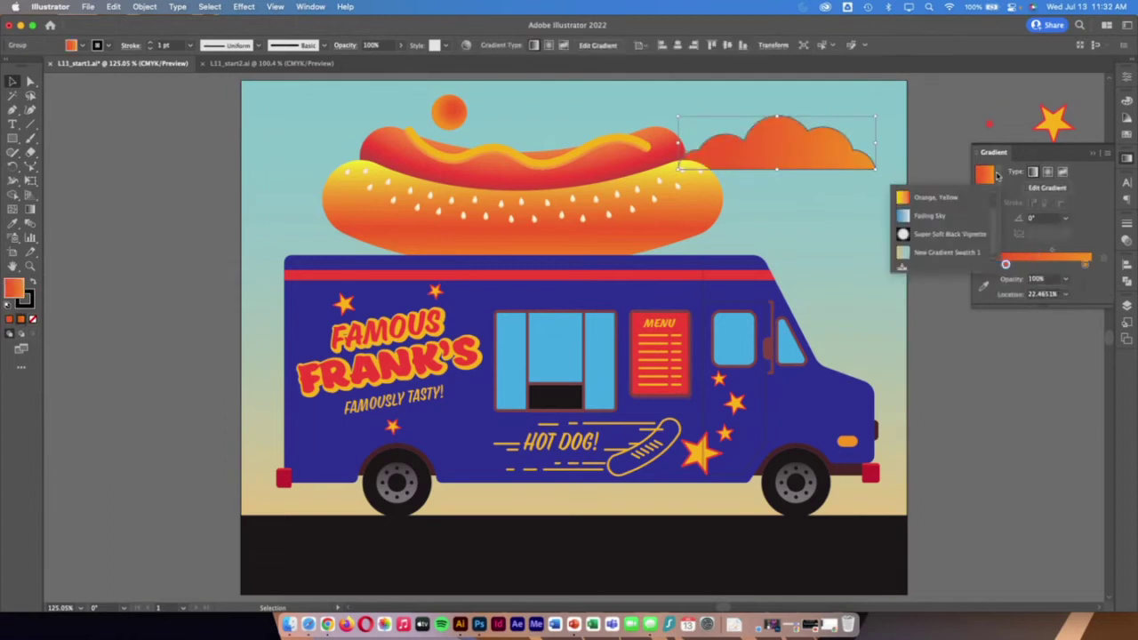
left_click(933, 217)
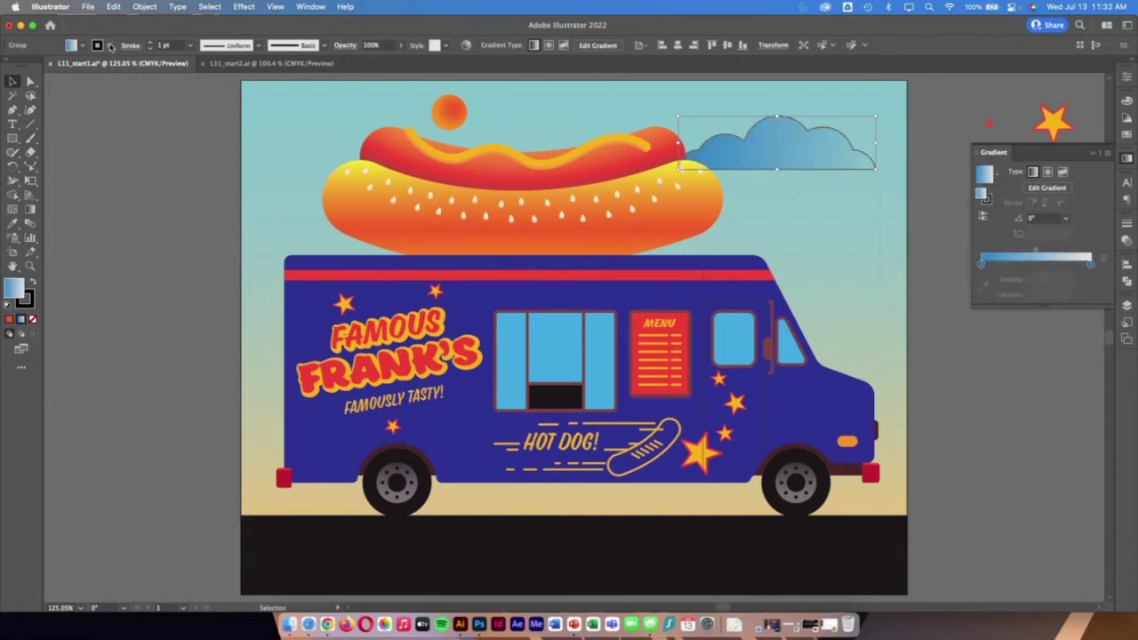
left_click(108, 46)
left_click(10, 66)
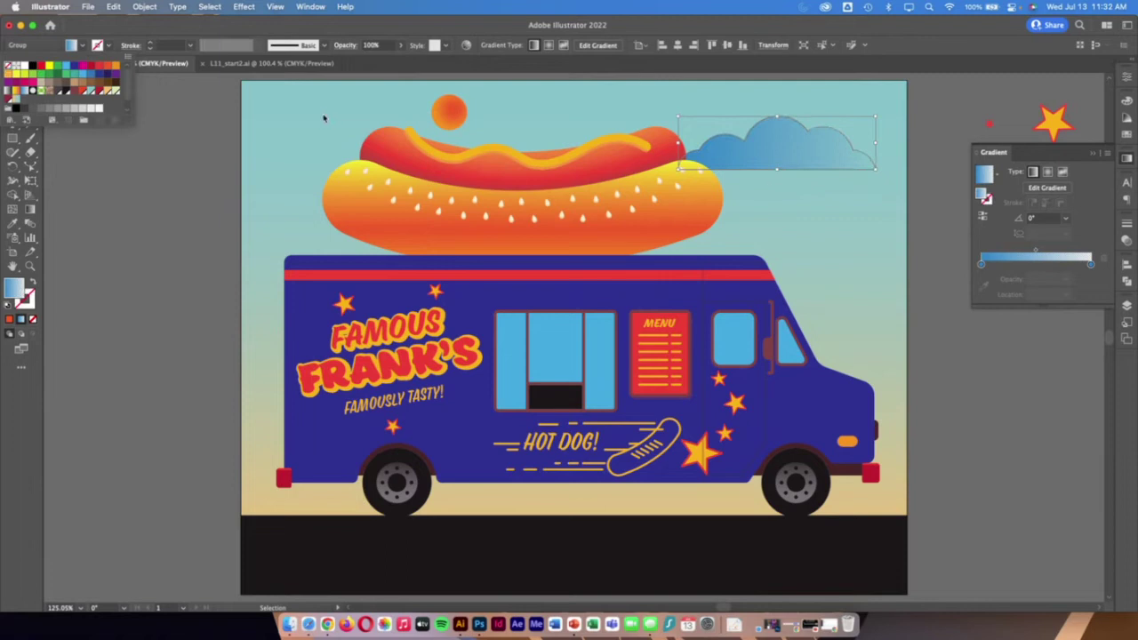
- Add a blue stop at about 33.4% to the cloud's gradient and set that stop's opacity to 30%
left_click(1092, 267)
left_click(981, 265)
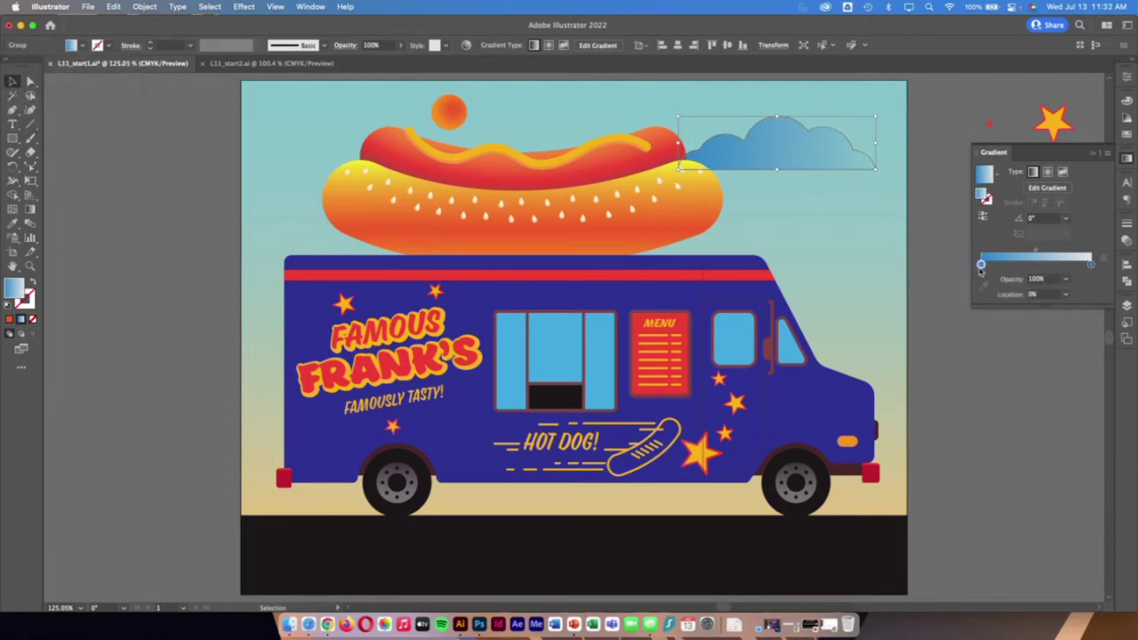
left_click_drag(982, 265, 1017, 264)
left_click(1068, 281)
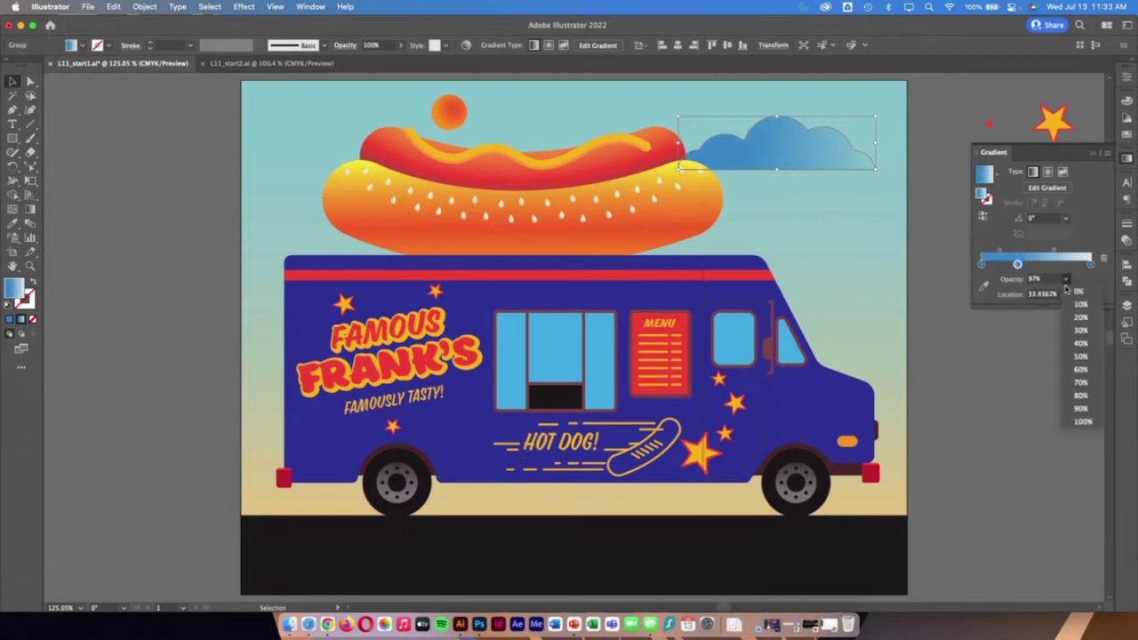
left_click(1086, 329)
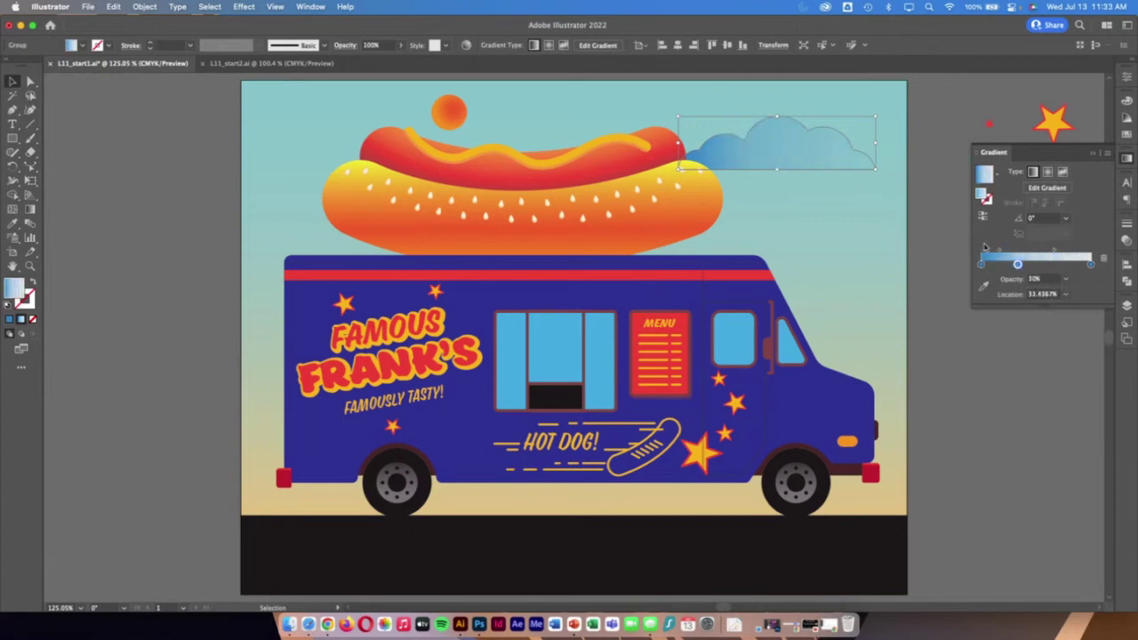
- Redraw the cloud's gradient at about -100.3° with the Gradient tool and add a fully opaque blue stop at about 54.2%
left_click(31, 210)
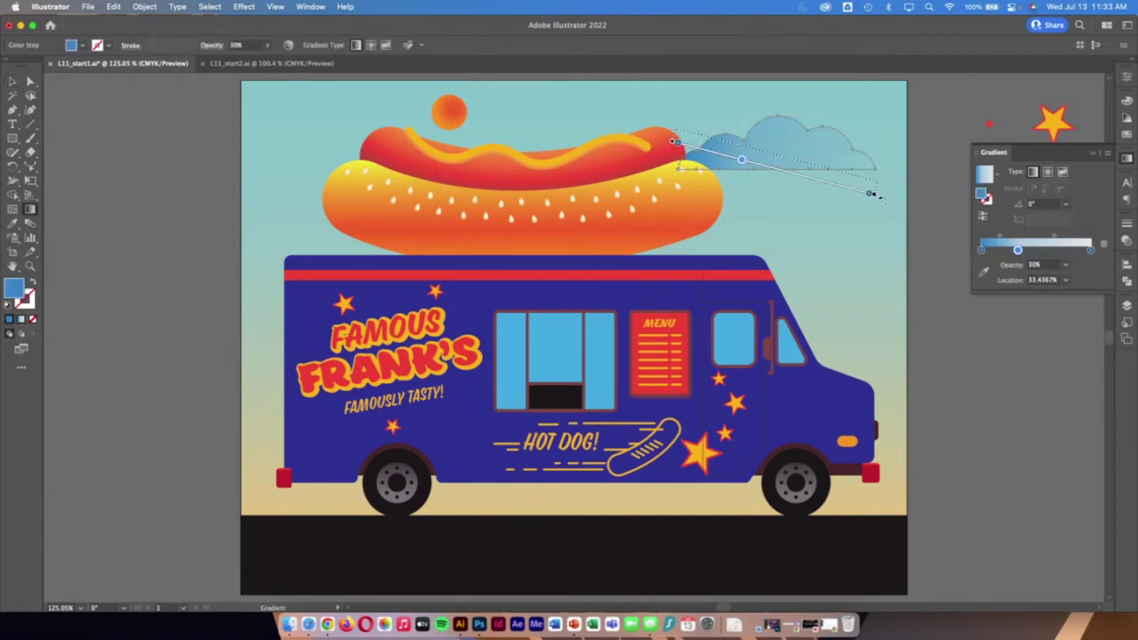
mouse_move(779, 159)
left_mouse_down()
mouse_move(666, 346)
mouse_move(636, 345)
mouse_move(741, 359)
left_mouse_up()
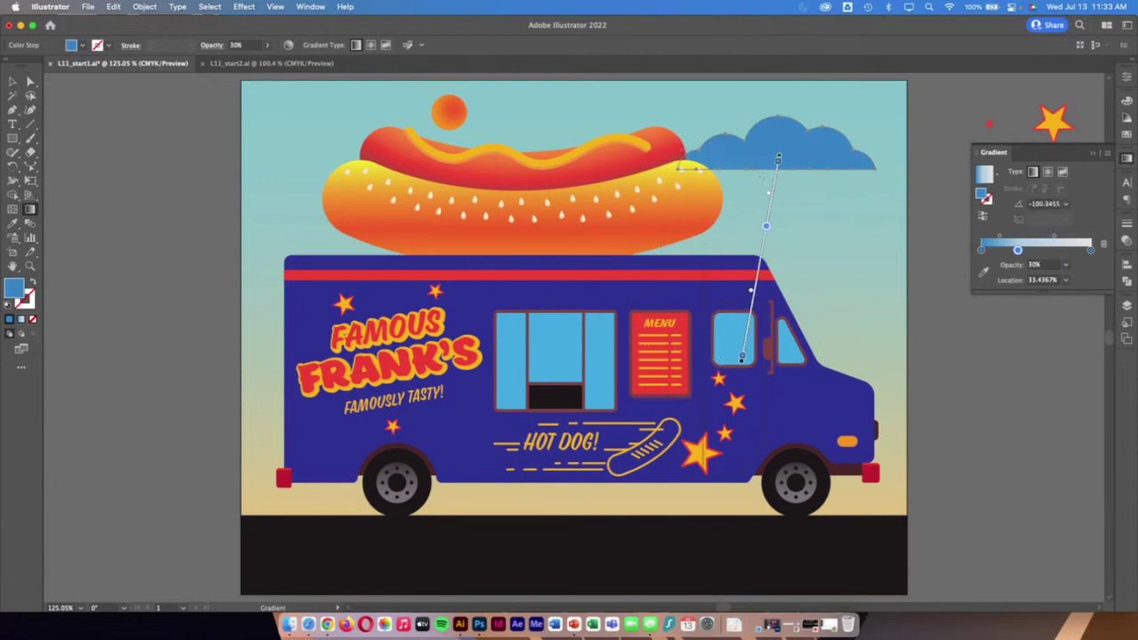
mouse_move(770, 206)
left_mouse_down()
mouse_move(807, 89)
mouse_move(789, 116)
mouse_move(796, 141)
mouse_move(792, 118)
left_mouse_up()
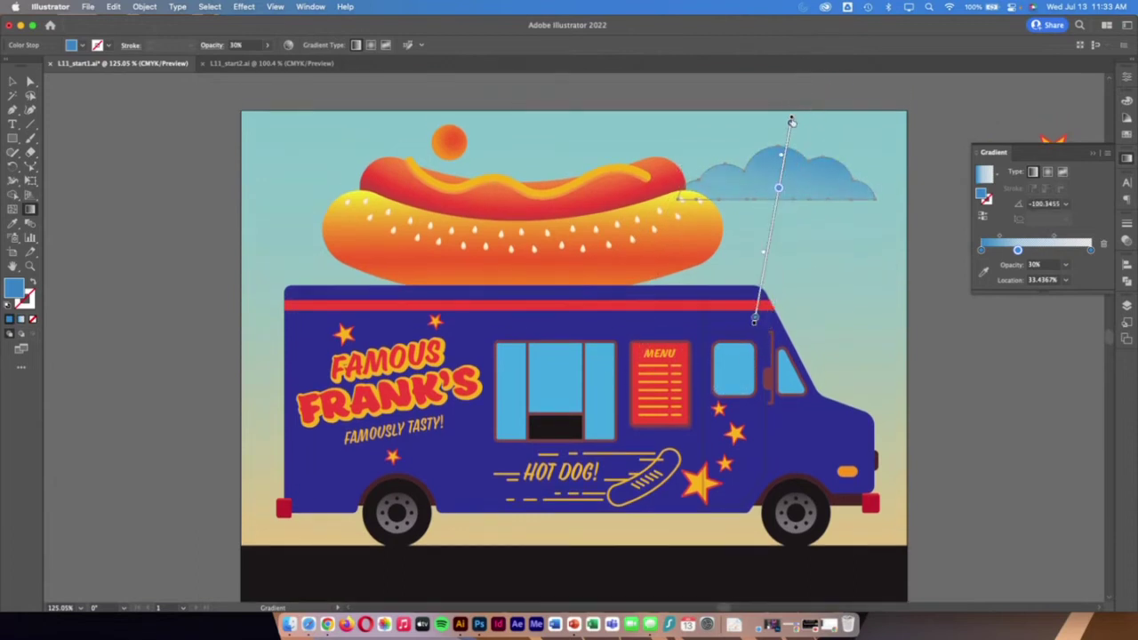
left_click(770, 227)
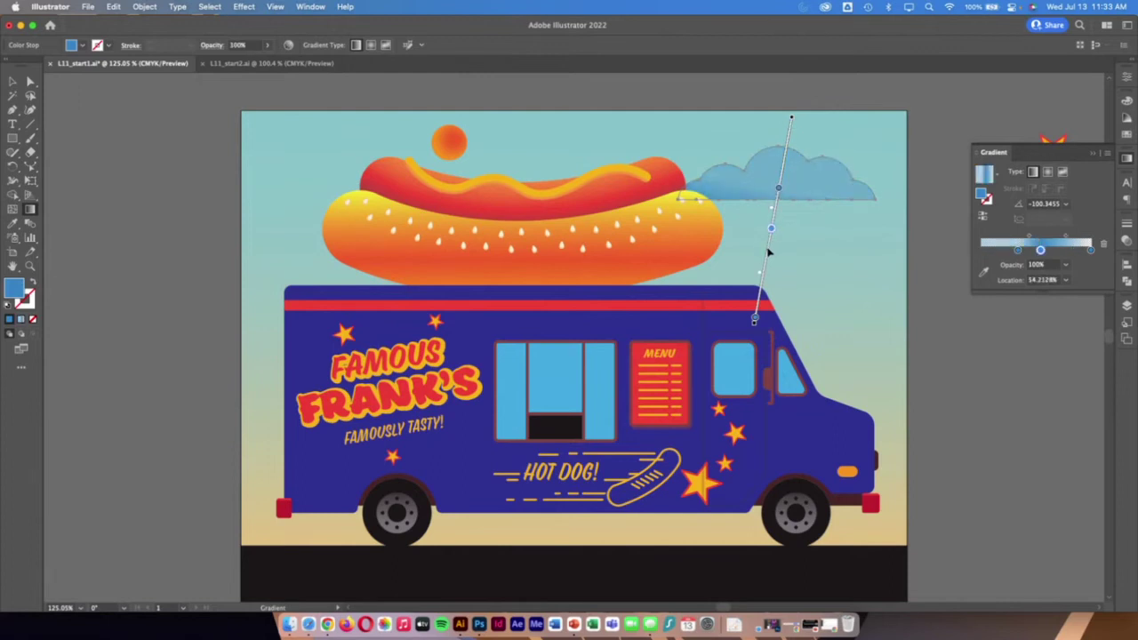
mouse_move(770, 252)
left_mouse_down()
mouse_move(782, 172)
mouse_move(820, 158)
left_mouse_up()
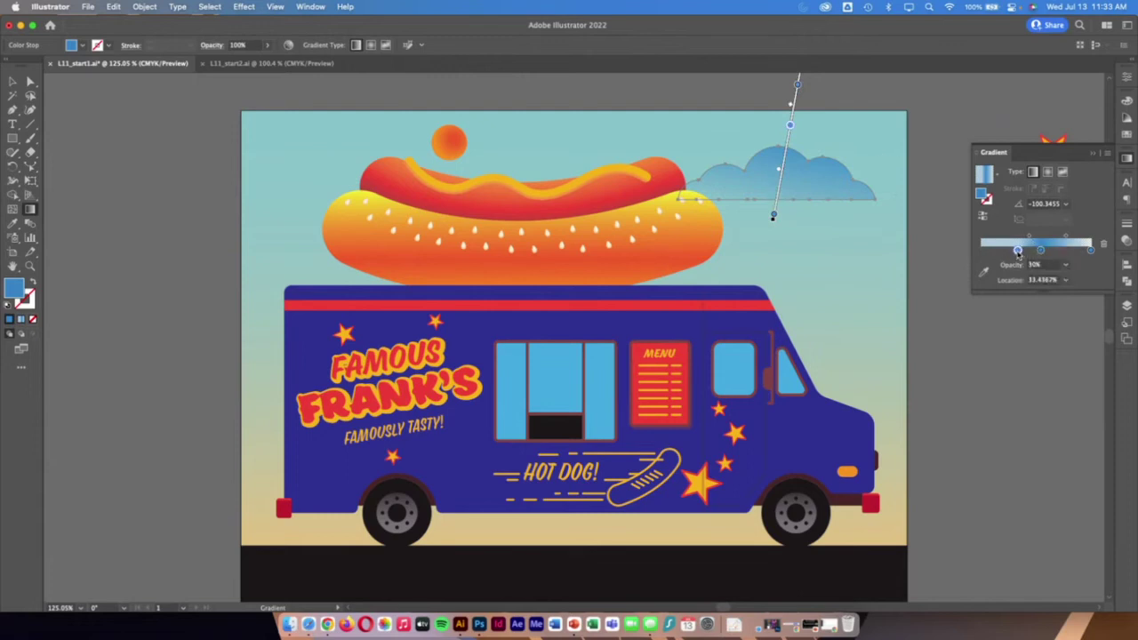
- Reduce the cloud's gradient to the 30% opaque blue stop at the start and a white stop at about 74.1%
left_click(981, 251)
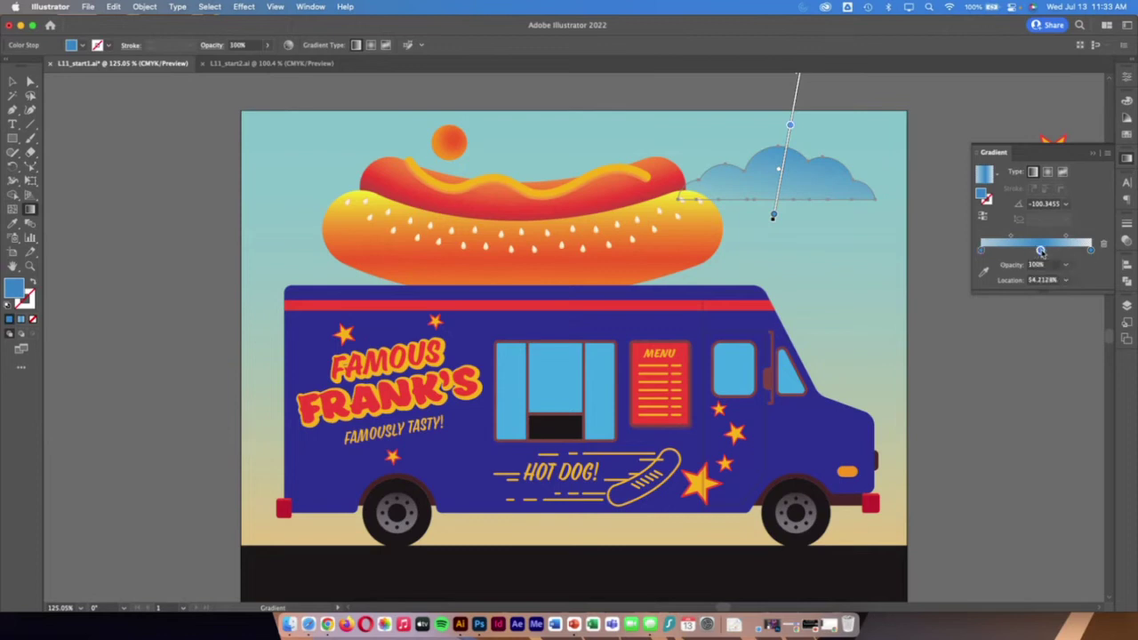
double_click(1040, 250)
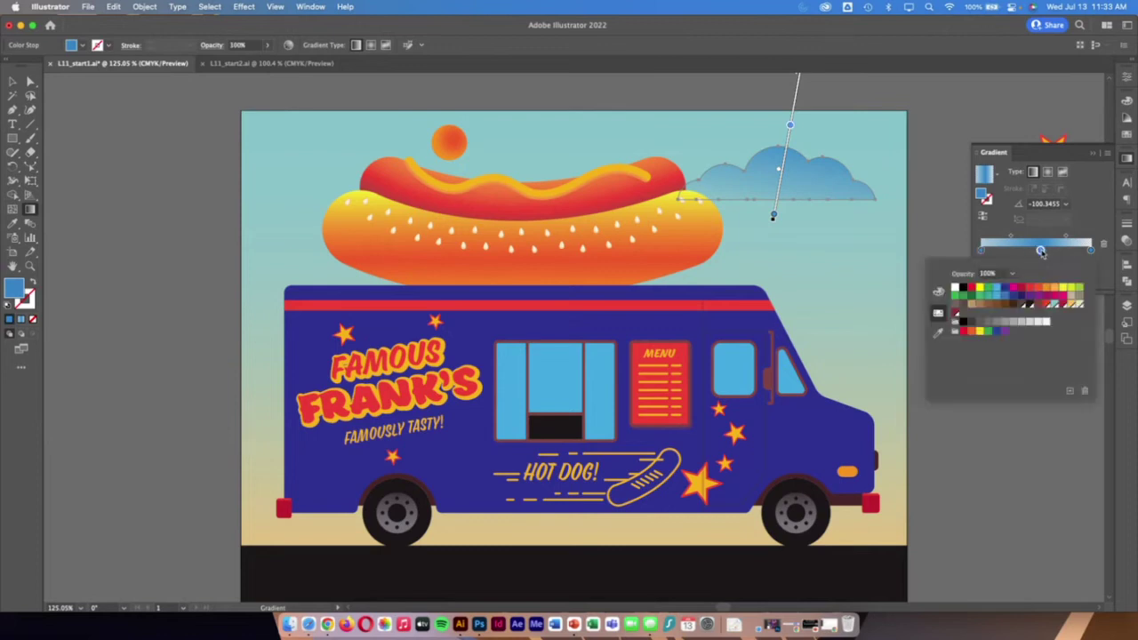
left_click(954, 290)
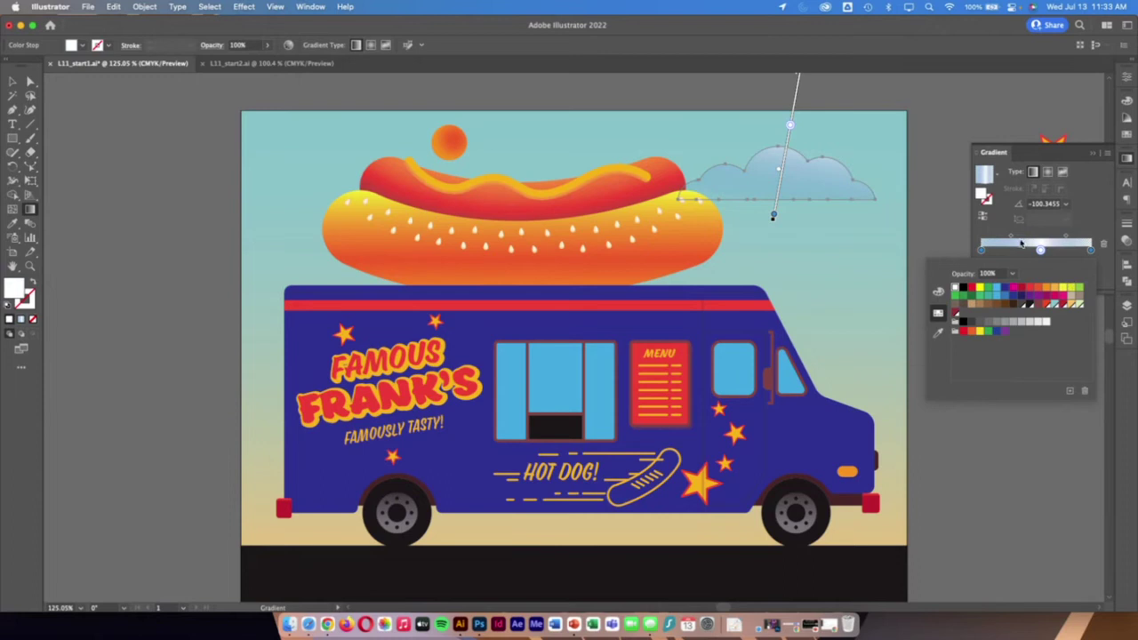
left_click_drag(1041, 250, 1049, 277)
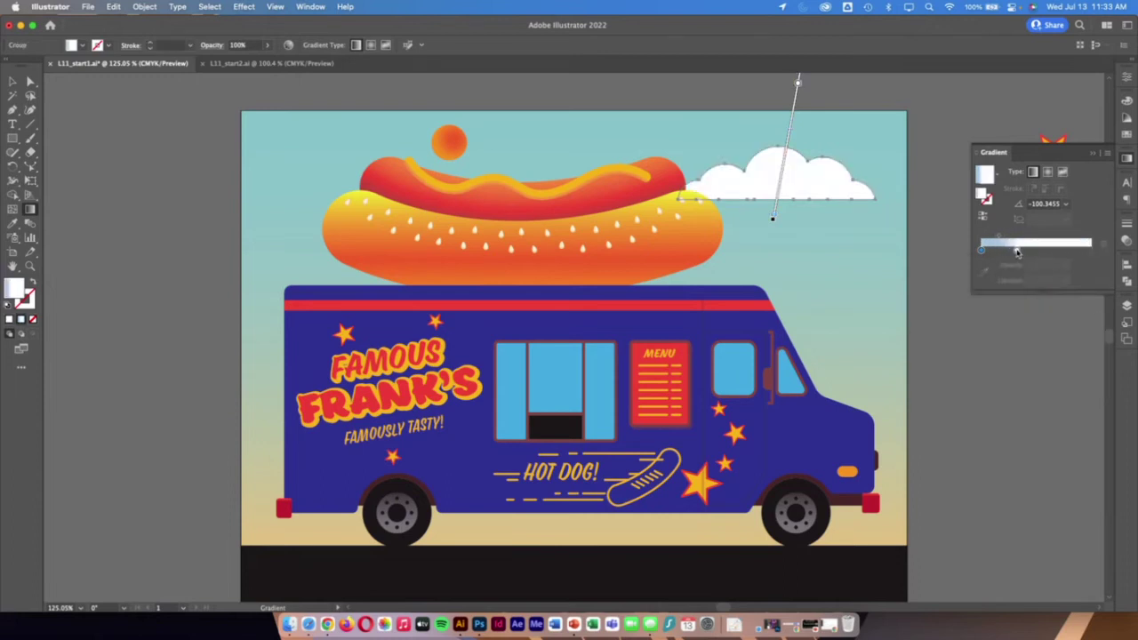
left_click(1062, 247)
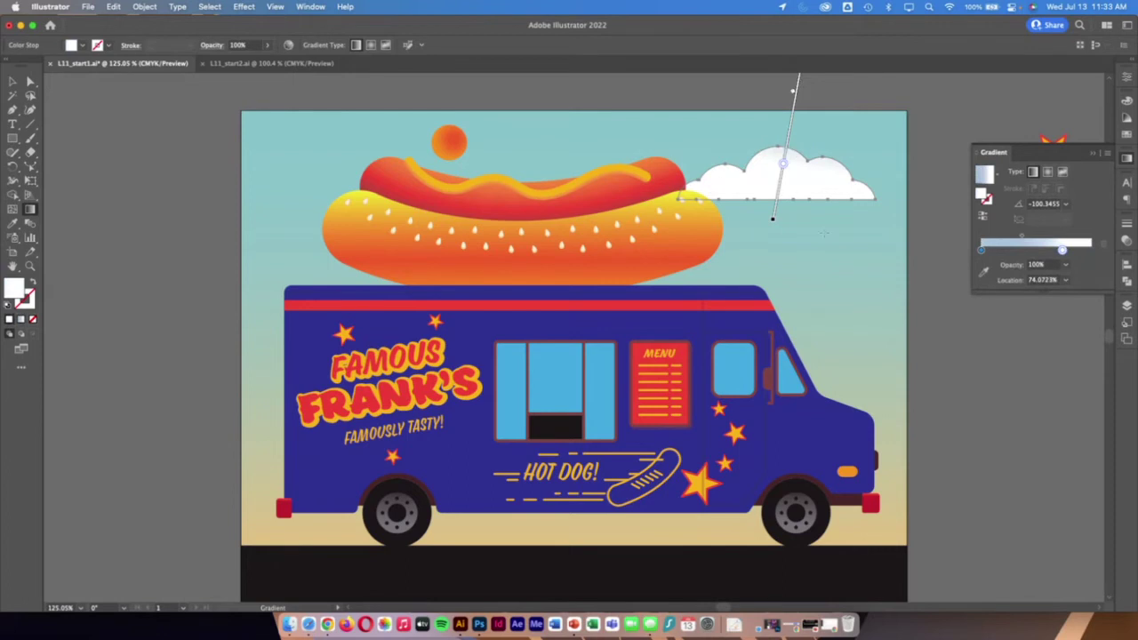
- Redraw the cloud's gradient nearly vertically at about 88°, running from blue below the cloud to white at its top
scroll(813, 207, "up", 5)
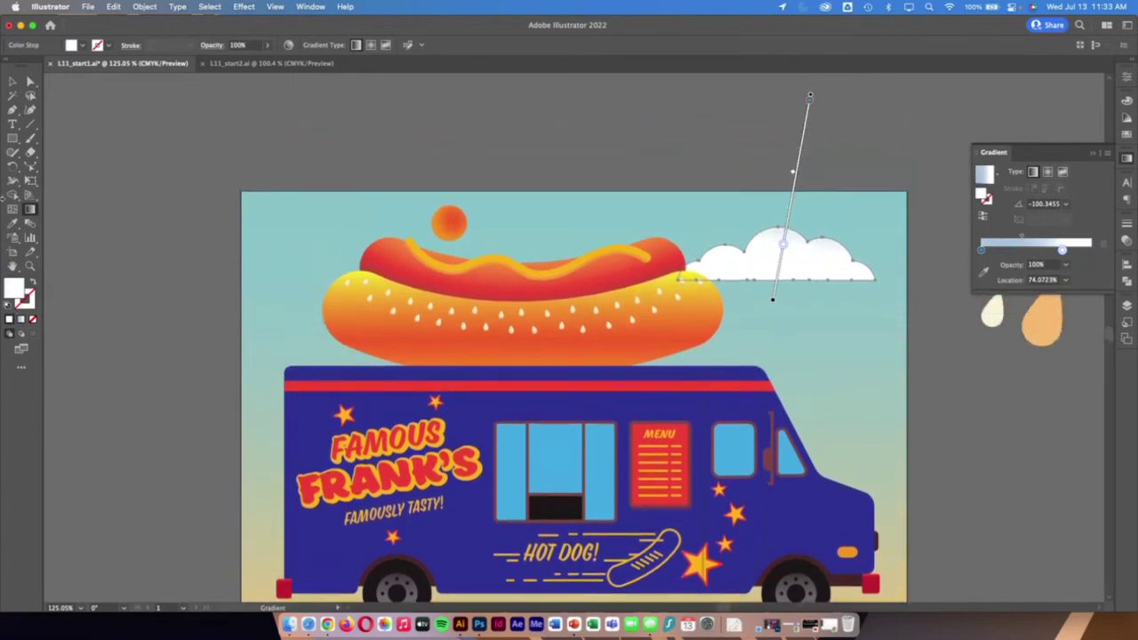
left_click_drag(810, 96, 776, 358)
left_click_drag(779, 215, 776, 287)
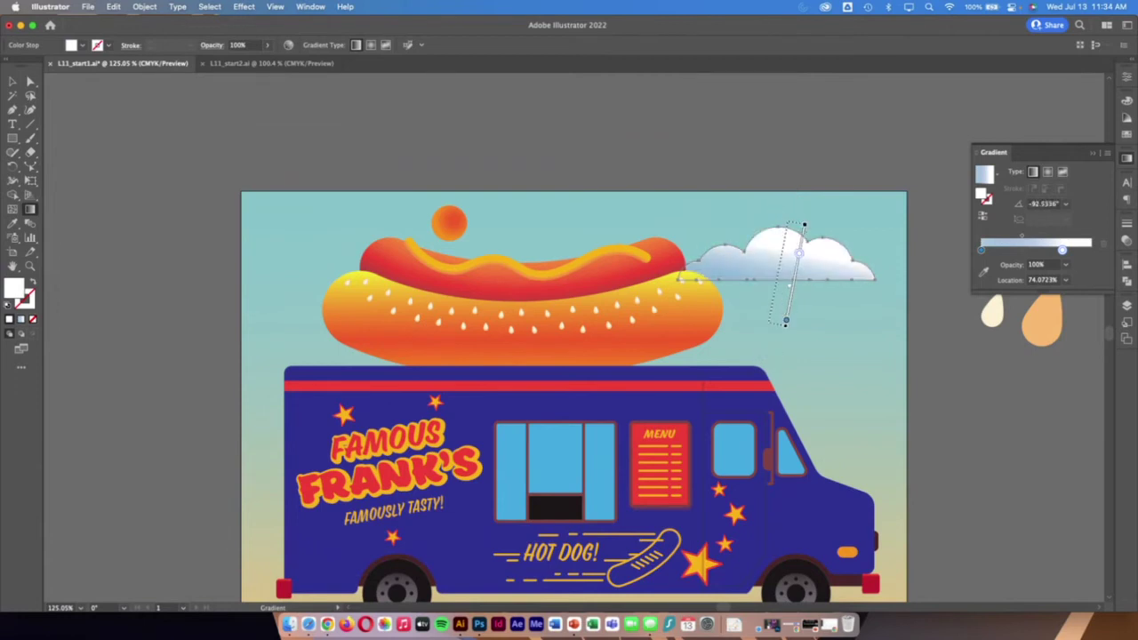
mouse_move(783, 220)
left_mouse_down()
mouse_move(786, 323)
mouse_move(789, 233)
mouse_move(778, 229)
left_mouse_up()
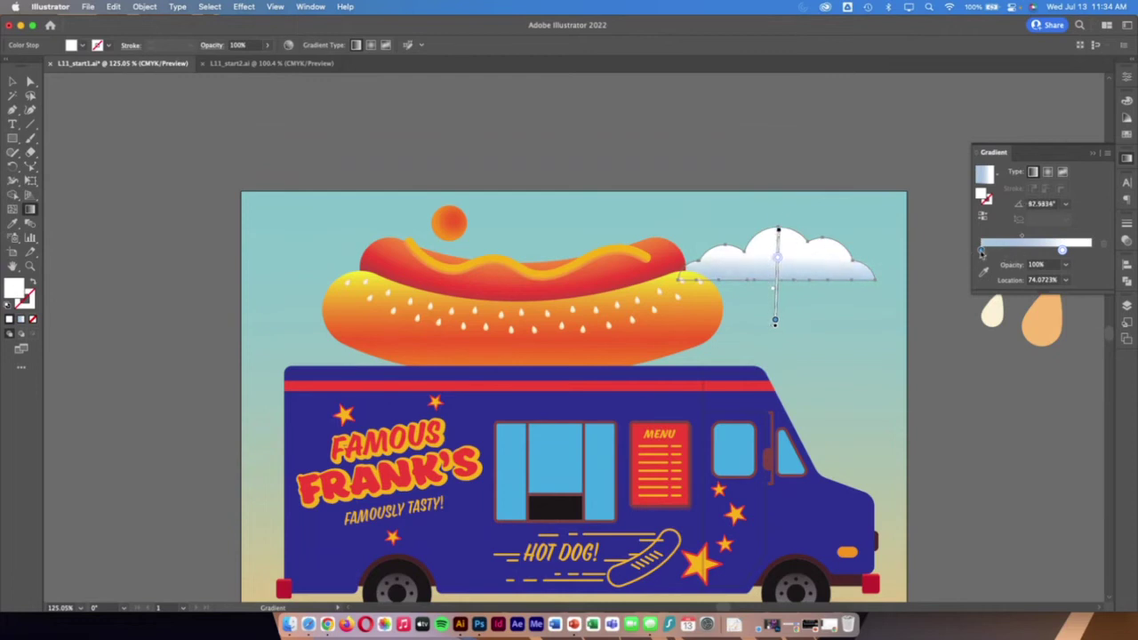
- Recolor the cloud gradient's blue start stop with the light teal swatch
left_click(981, 250)
double_click(981, 251)
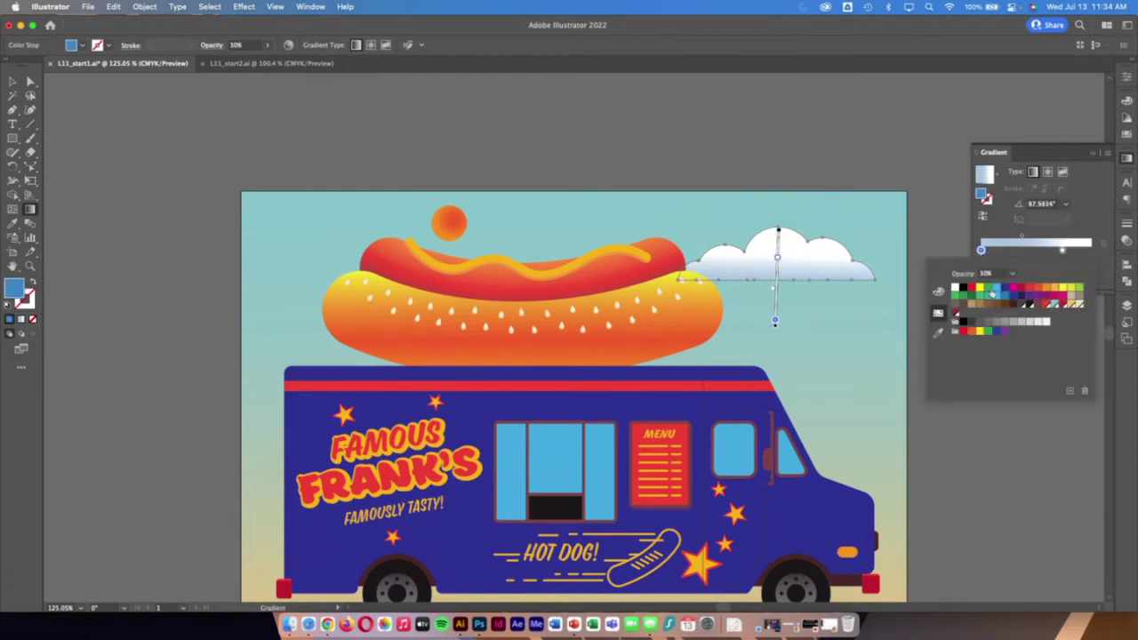
left_click(1052, 305)
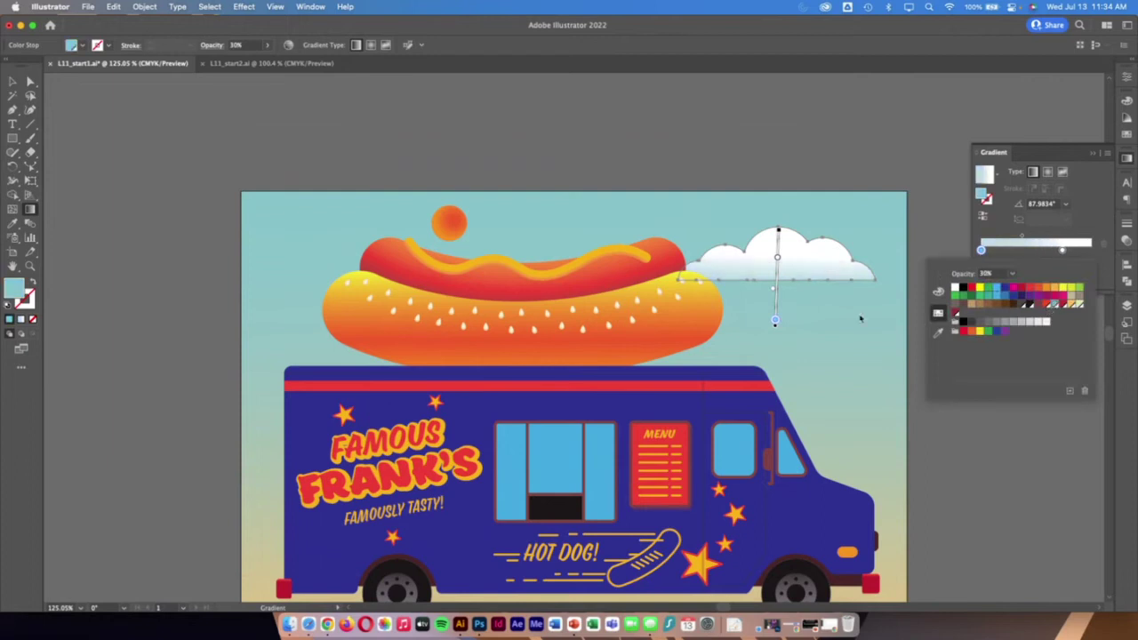
- Shift the cloud's gradient slightly upward, redraw it at about 80.4°, and deselect the cloud with the Selection tool
left_click_drag(775, 326, 776, 316)
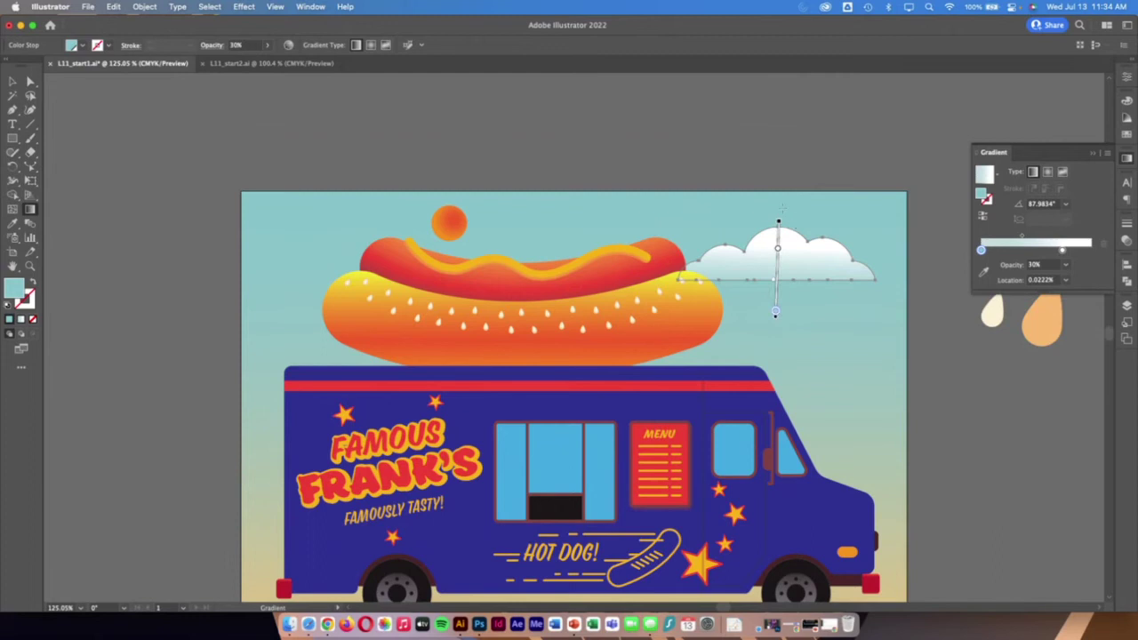
mouse_move(778, 213)
left_mouse_down()
mouse_move(798, 213)
mouse_move(780, 219)
mouse_move(781, 265)
left_mouse_up()
key("v")
left_click(810, 300)
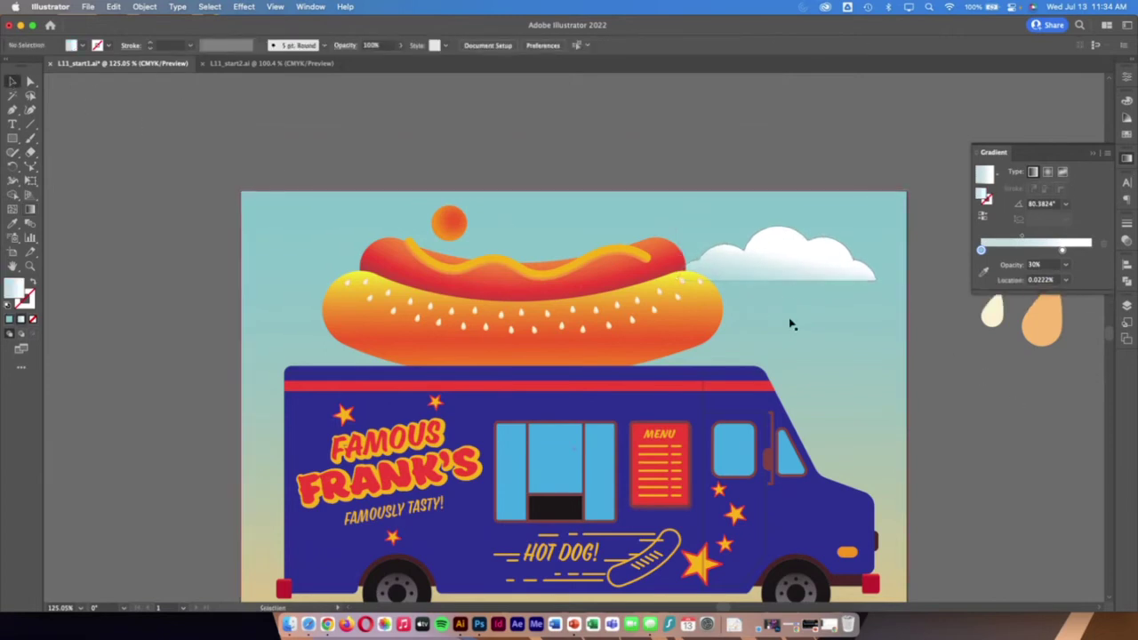
- Set the opacity of the cloud gradient's teal stop to 10% and of its white stop to 90%
left_click(819, 257)
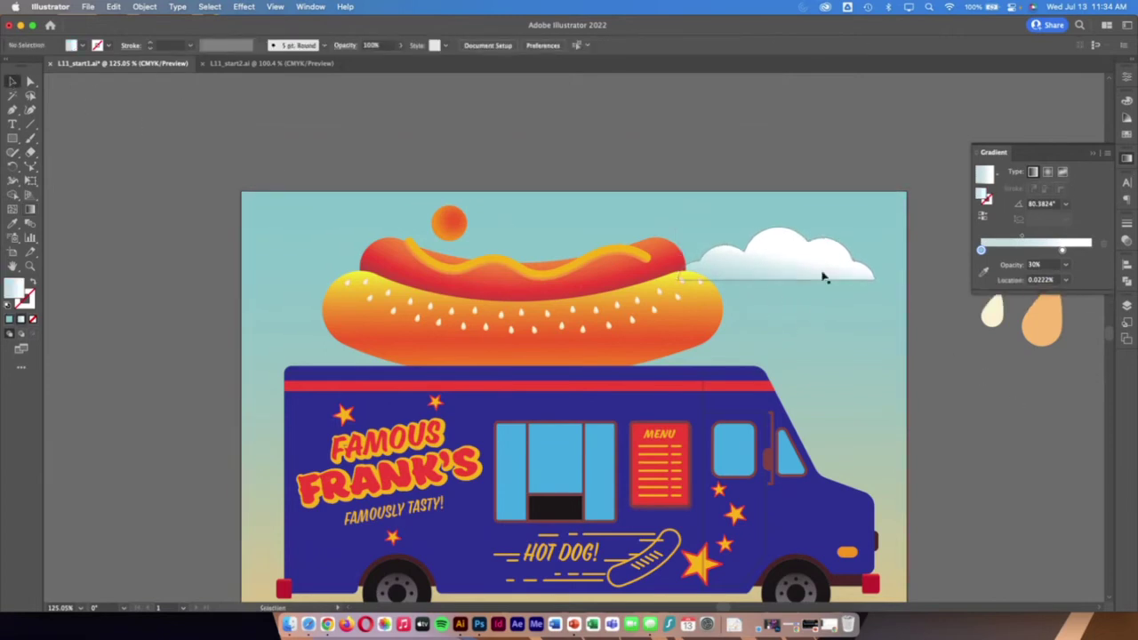
left_click(981, 263)
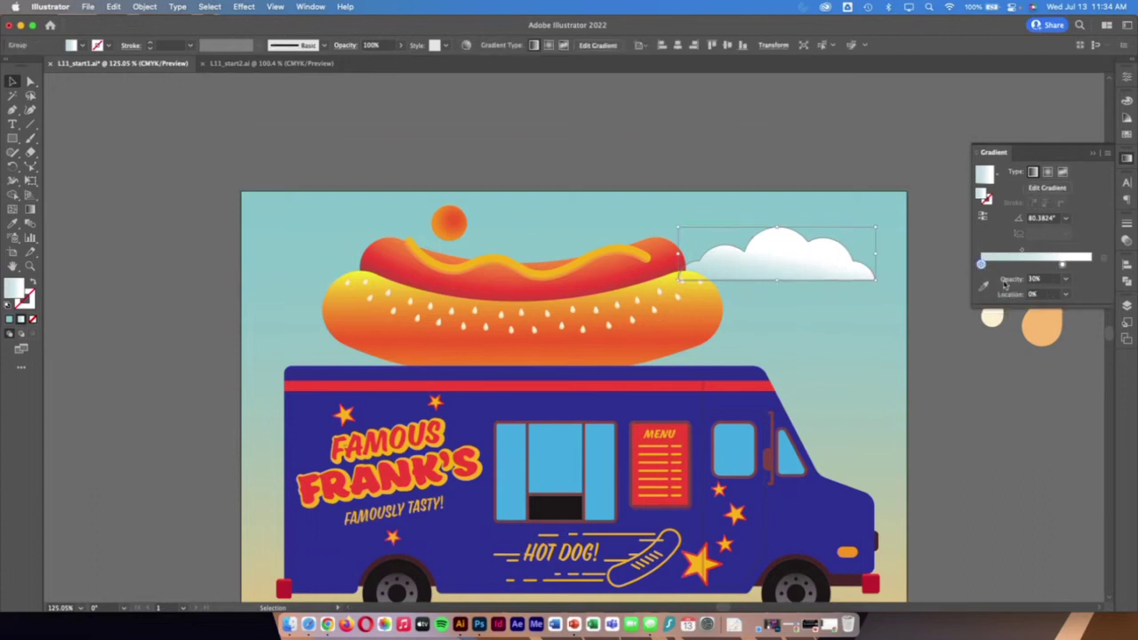
left_click(1066, 279)
left_click(1082, 305)
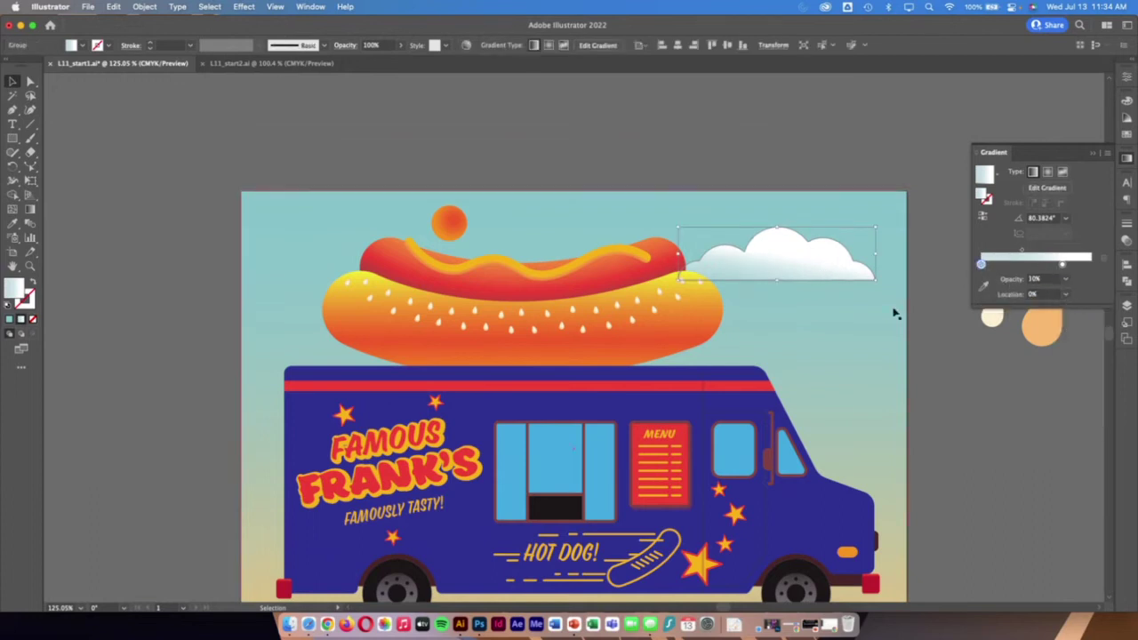
left_click(1063, 265)
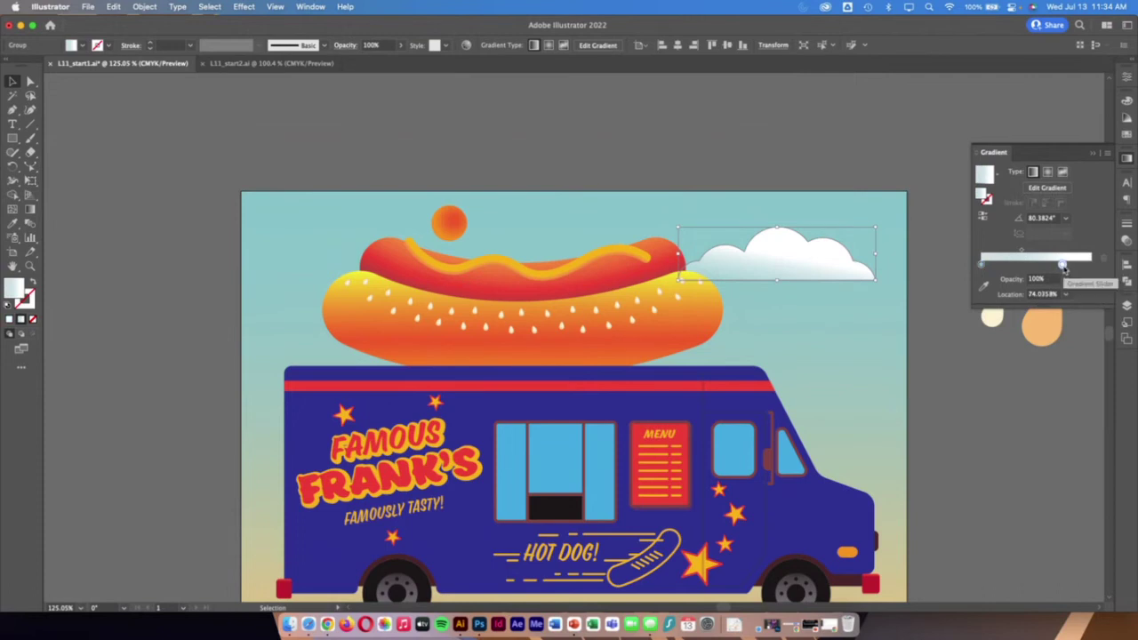
left_click(1066, 279)
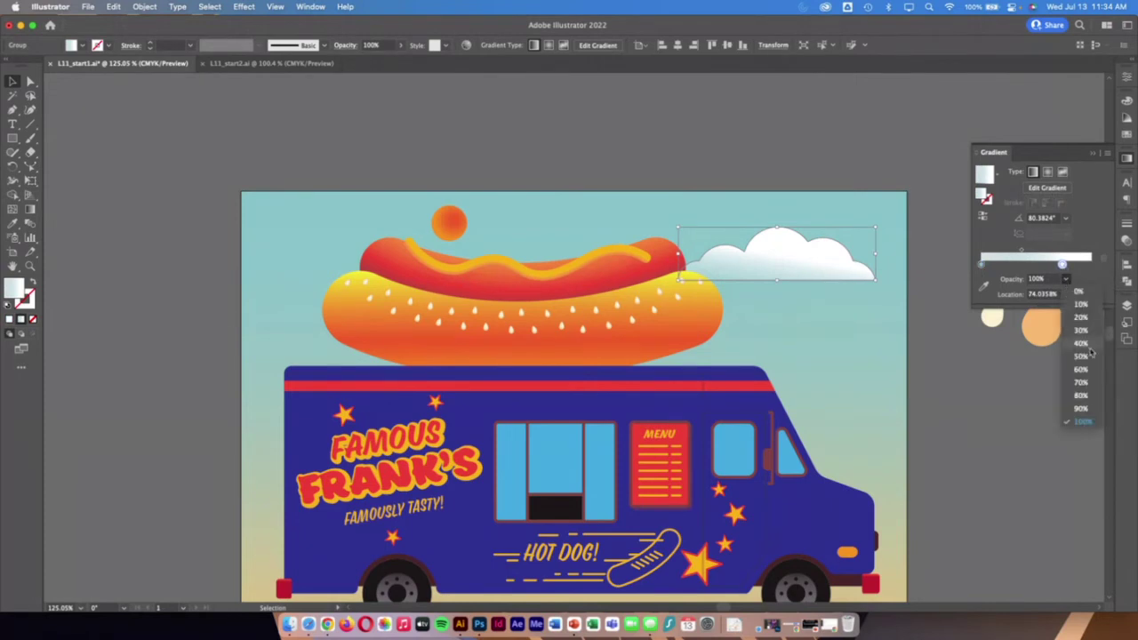
left_click(1084, 408)
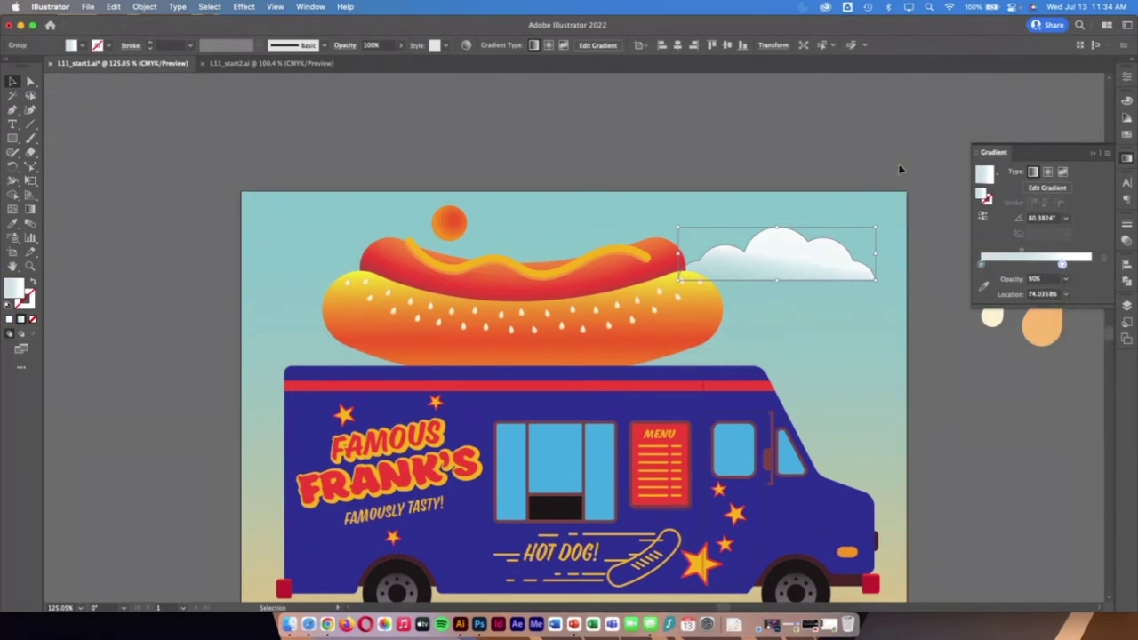
left_click(88, 116)
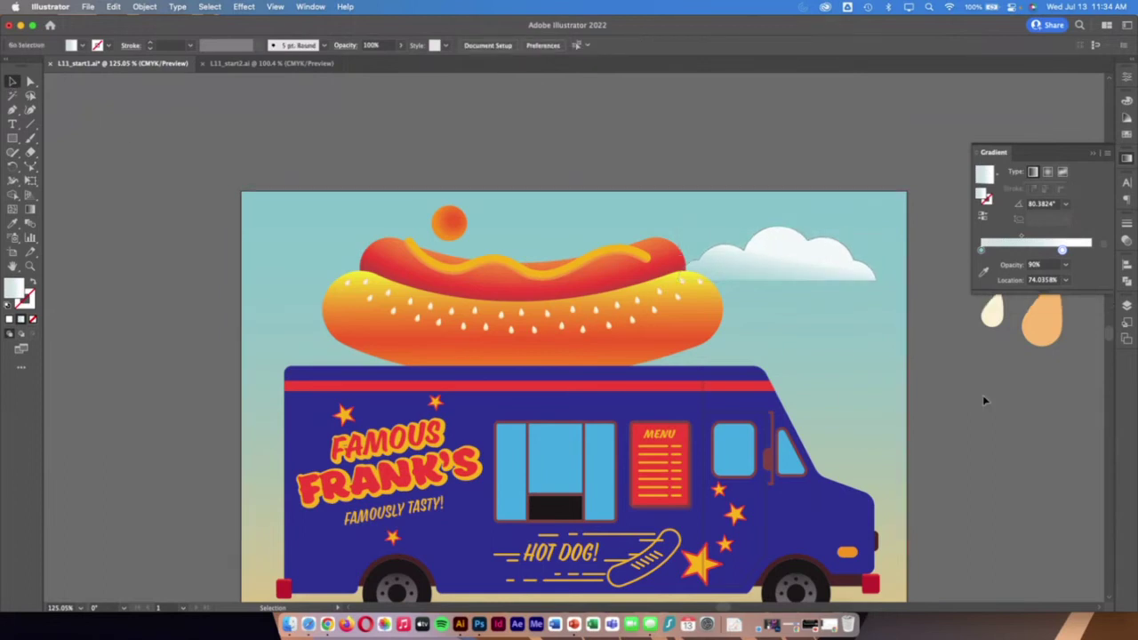
left_click(809, 254)
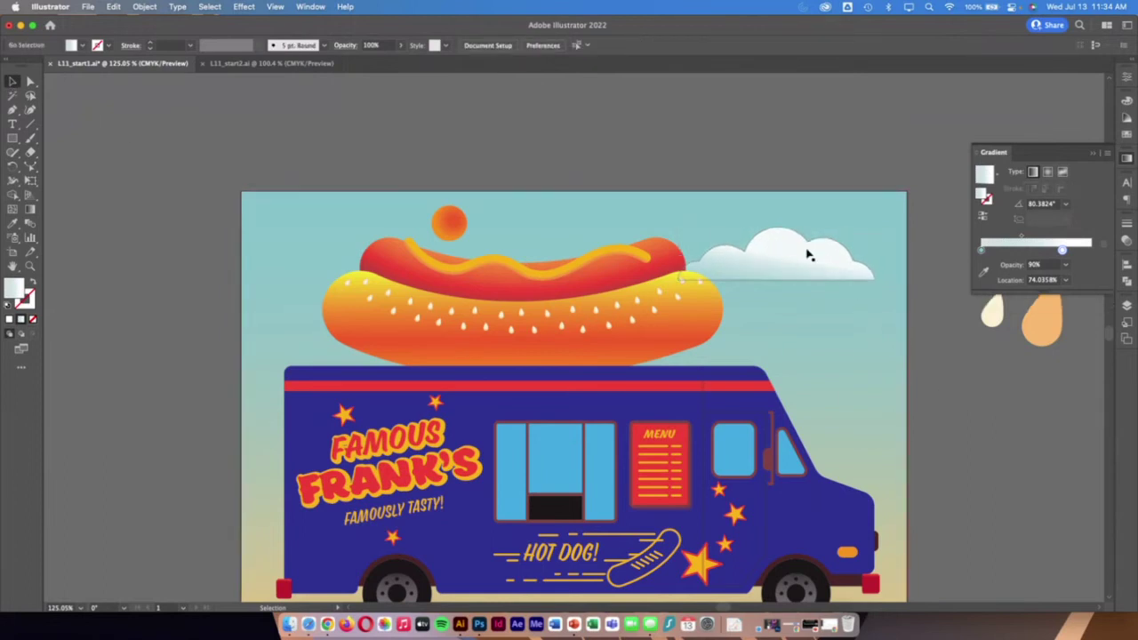
- Duplicate the gradient cloud and place the copy overlapping the original's lower right, extending past the artboard's edge
key("a")
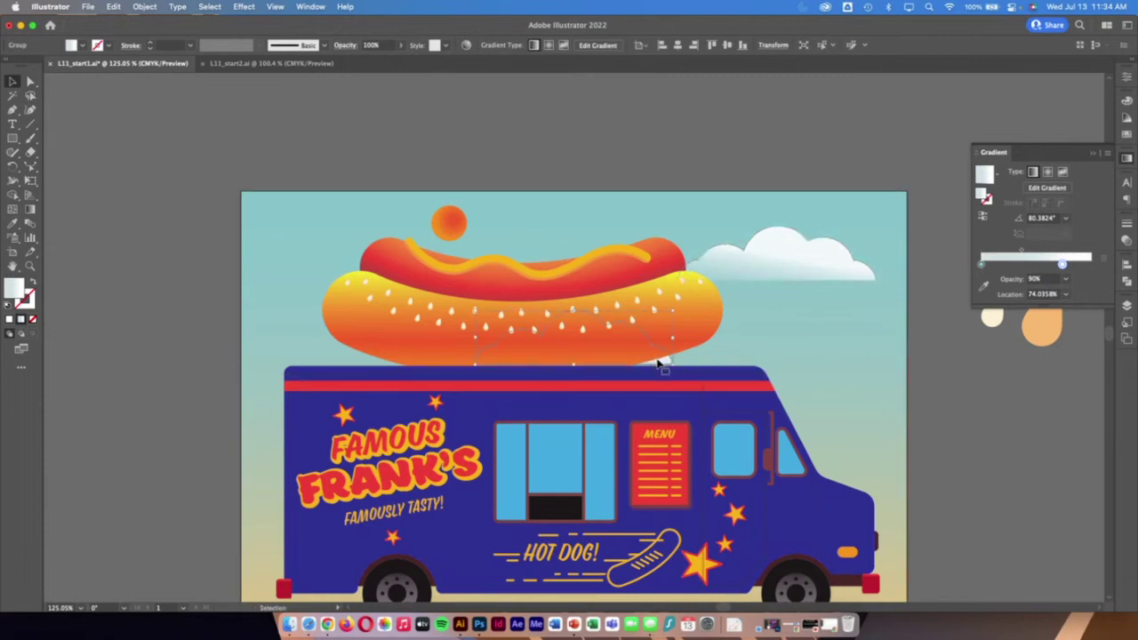
left_click_drag(875, 278, 943, 259)
key("v")
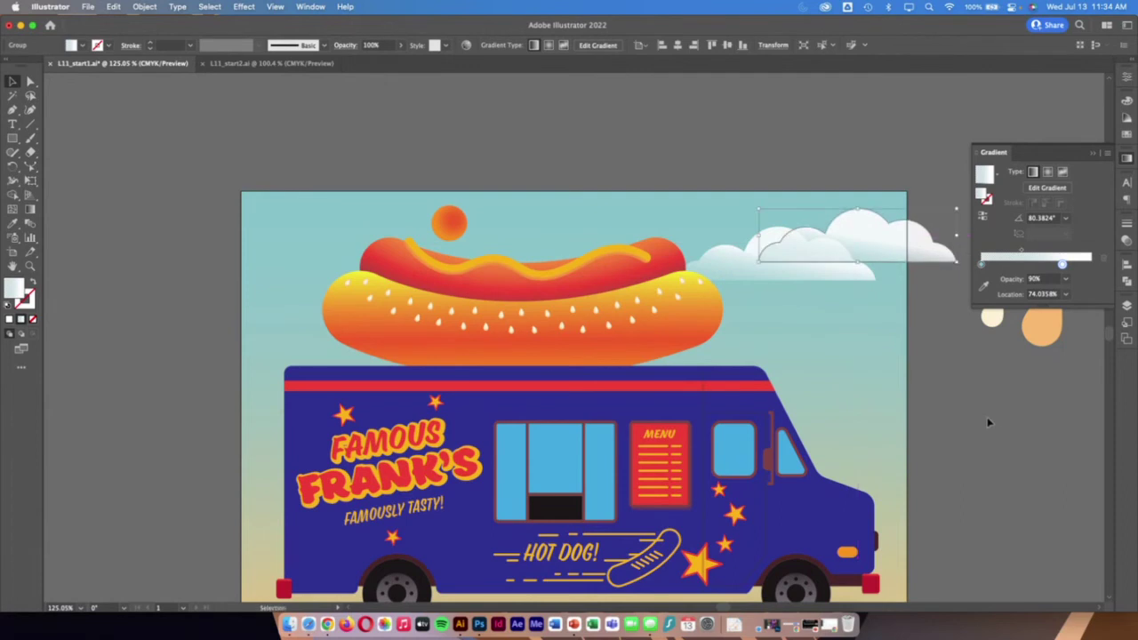
left_click(973, 359)
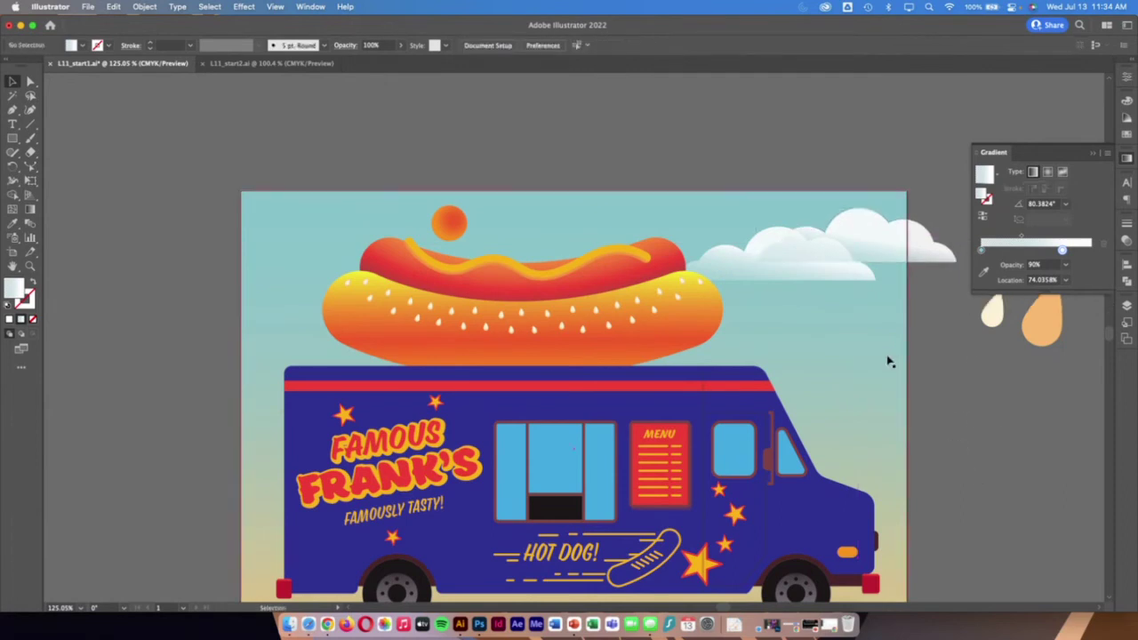
left_click_drag(858, 263, 893, 286)
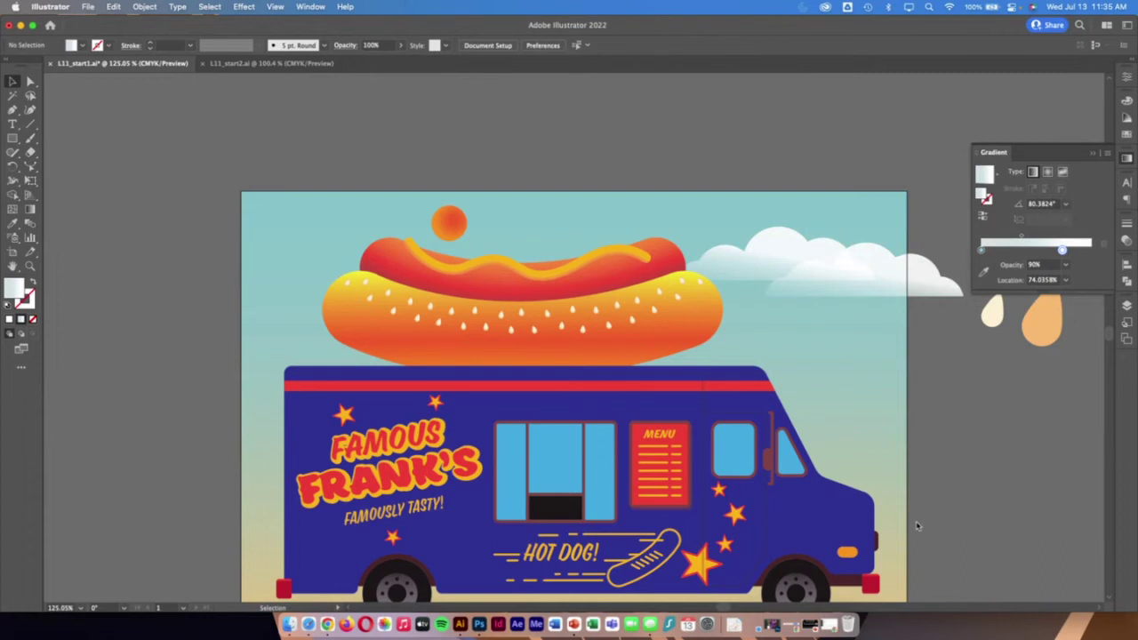
- Select the blue truck body and fill it with a freeform gradient in Points mode
scroll(896, 514, "down", 5)
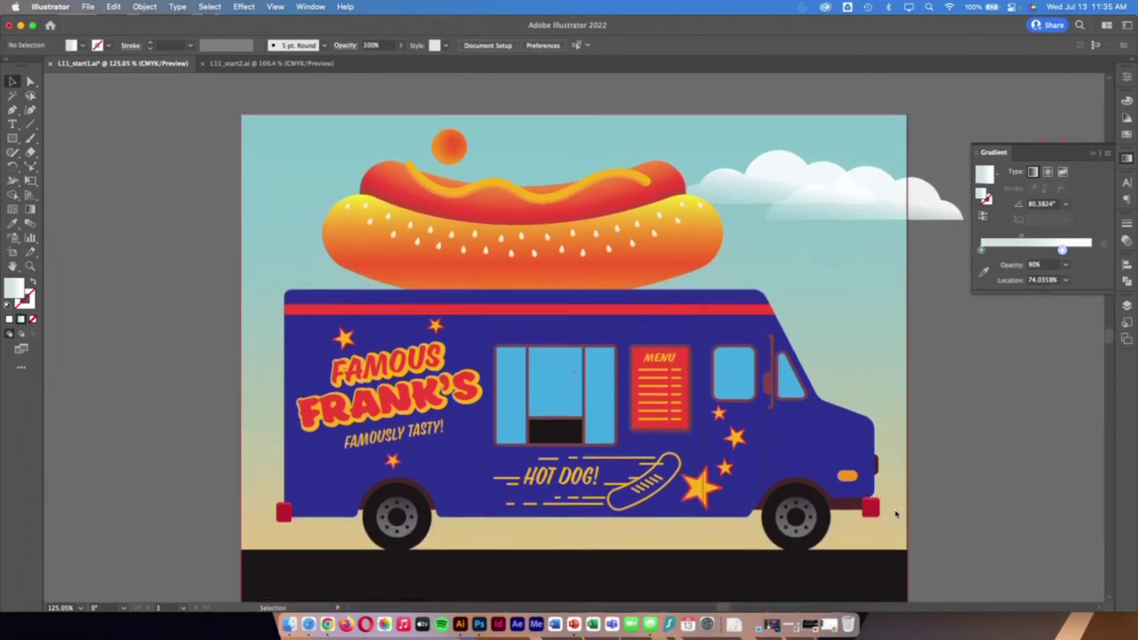
scroll(895, 514, "down", 1)
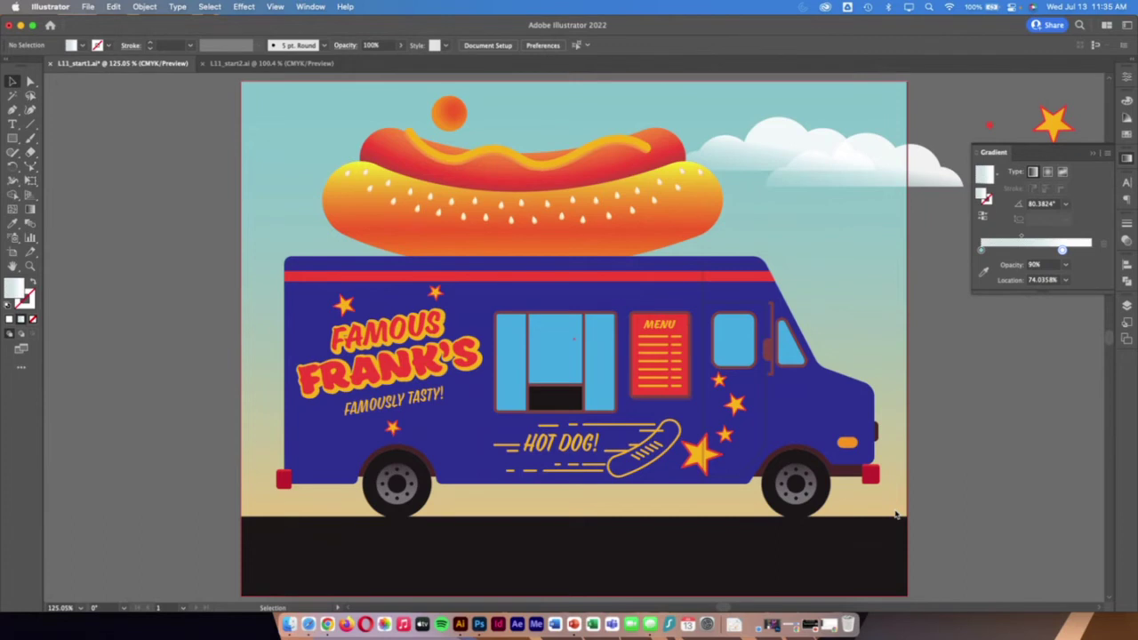
left_click(289, 335)
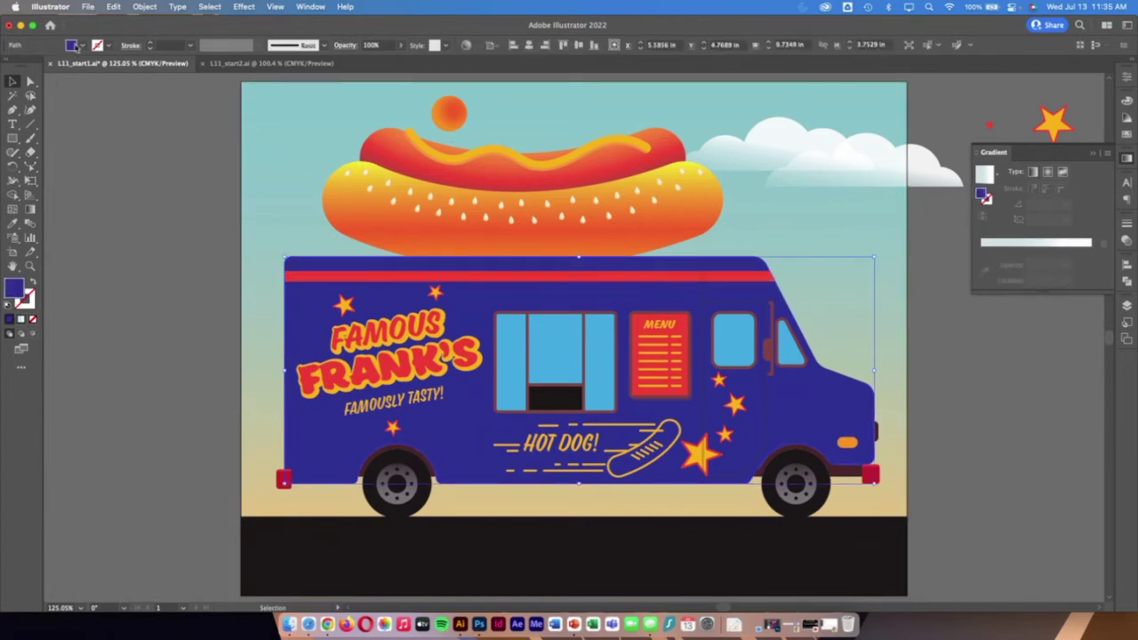
left_click(1063, 173)
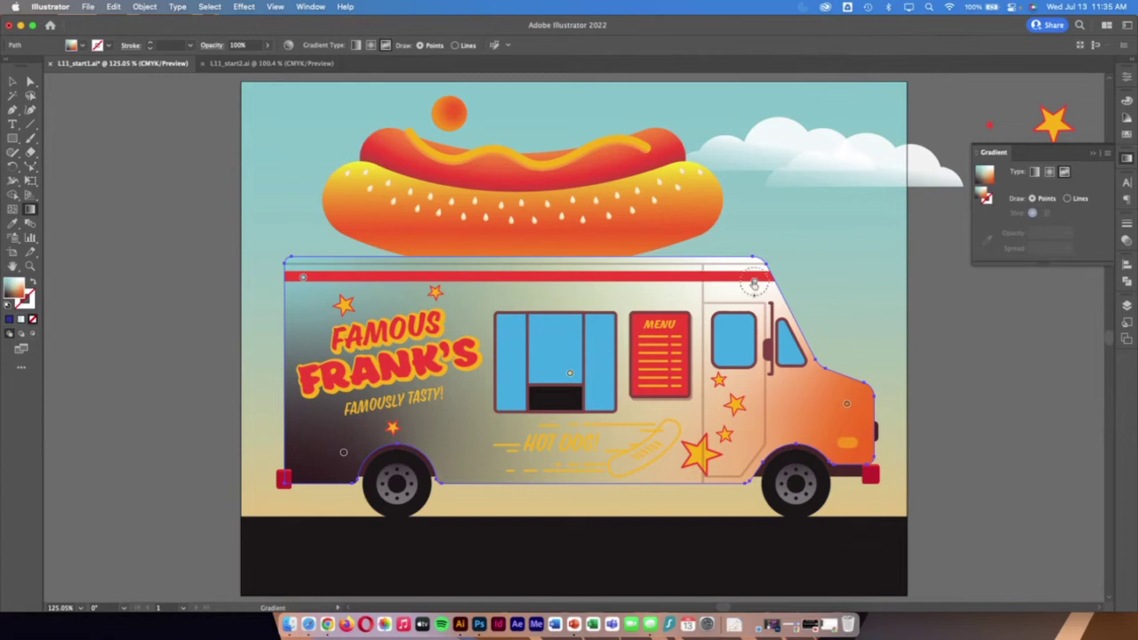
- Move the truck body's white and teal stops inward, nudge the dark rear stop, and add a dark stop under the HOT DOG! lettering
left_click_drag(754, 278, 673, 296)
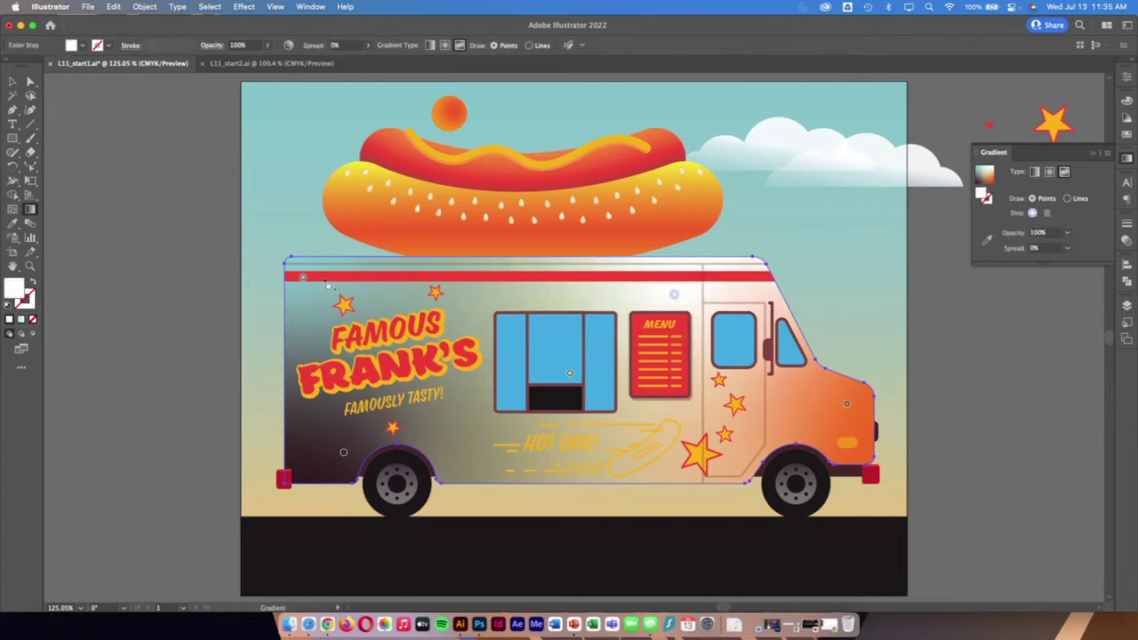
left_click_drag(302, 278, 437, 292)
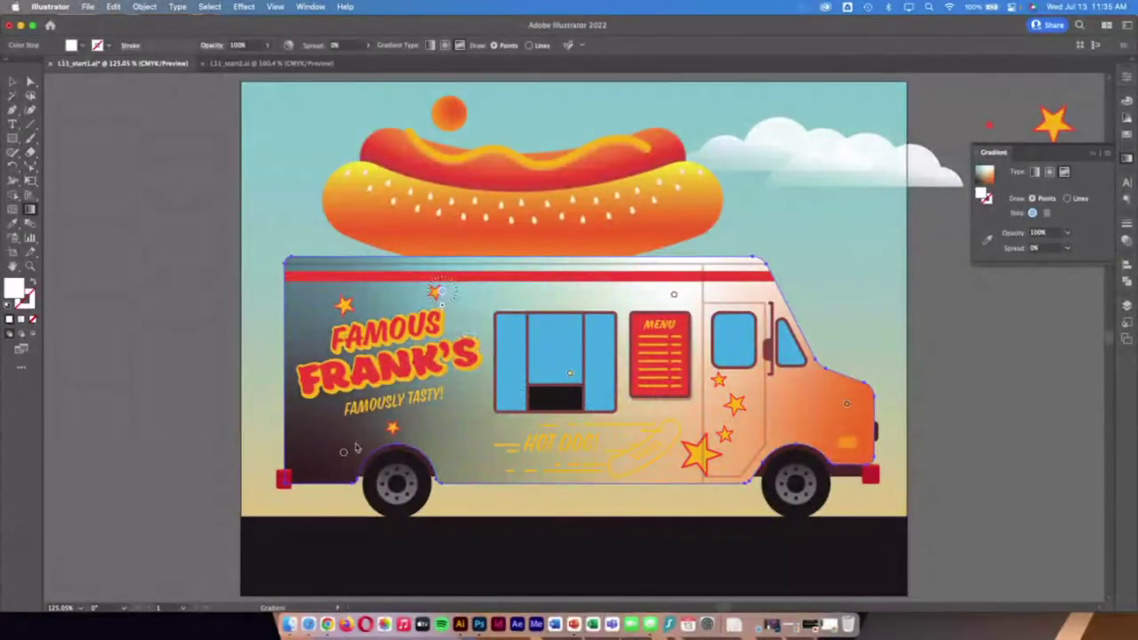
mouse_move(344, 452)
left_mouse_down()
mouse_move(374, 433)
mouse_move(476, 468)
mouse_move(335, 457)
left_mouse_up()
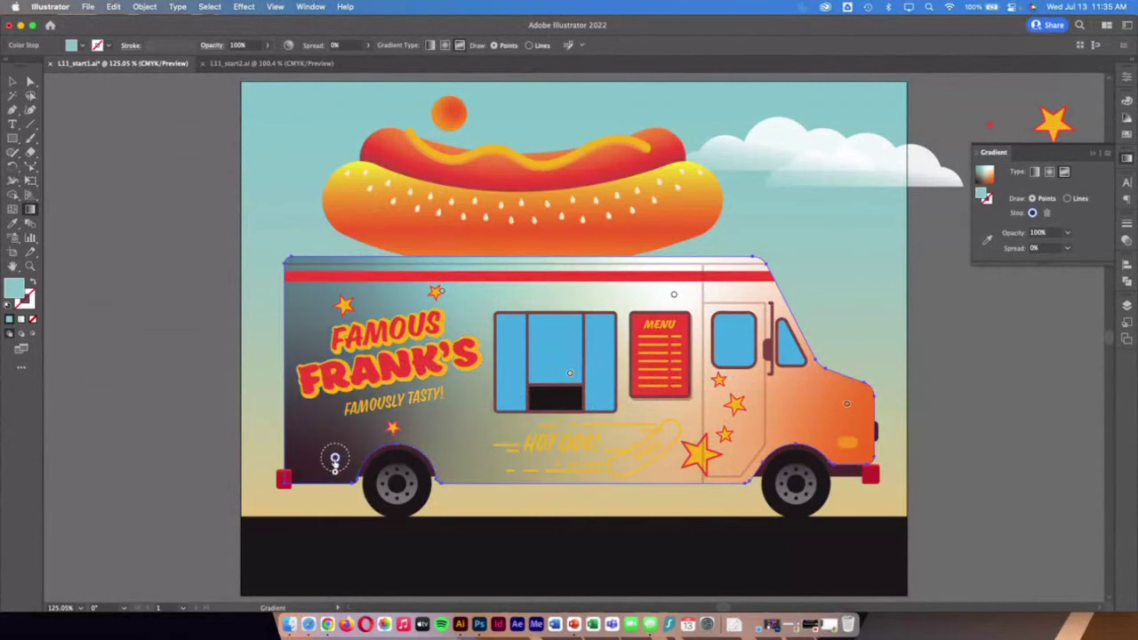
left_click(575, 459)
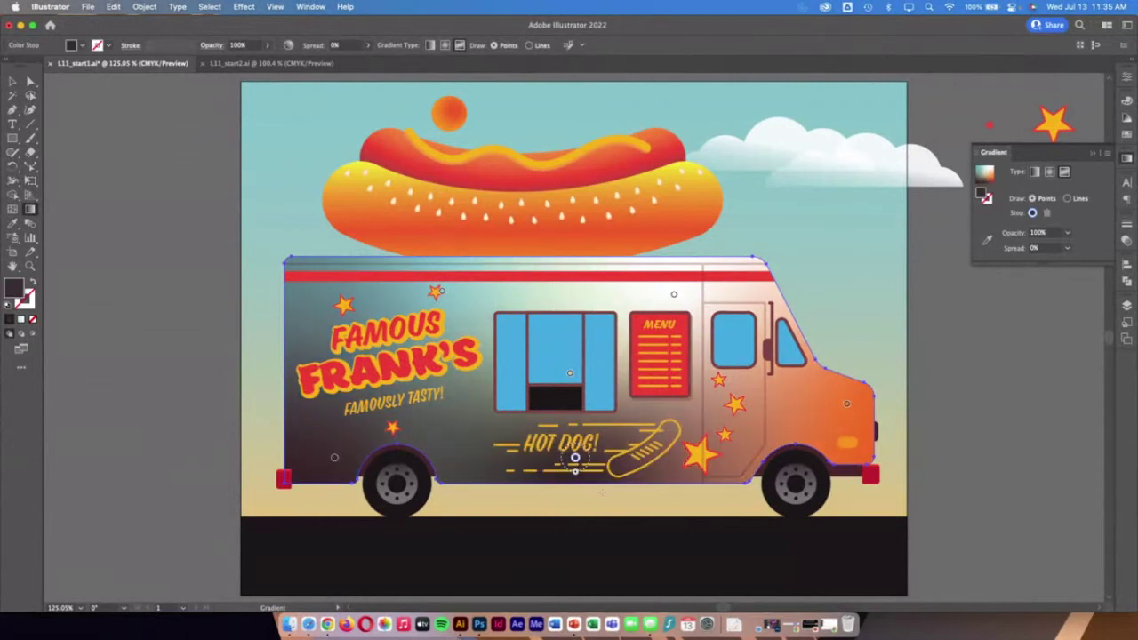
- Move the orange stop back from the hood, the white stop above the serving window, and the teal stop above the FAMOUS lettering
left_click_drag(847, 402, 796, 400)
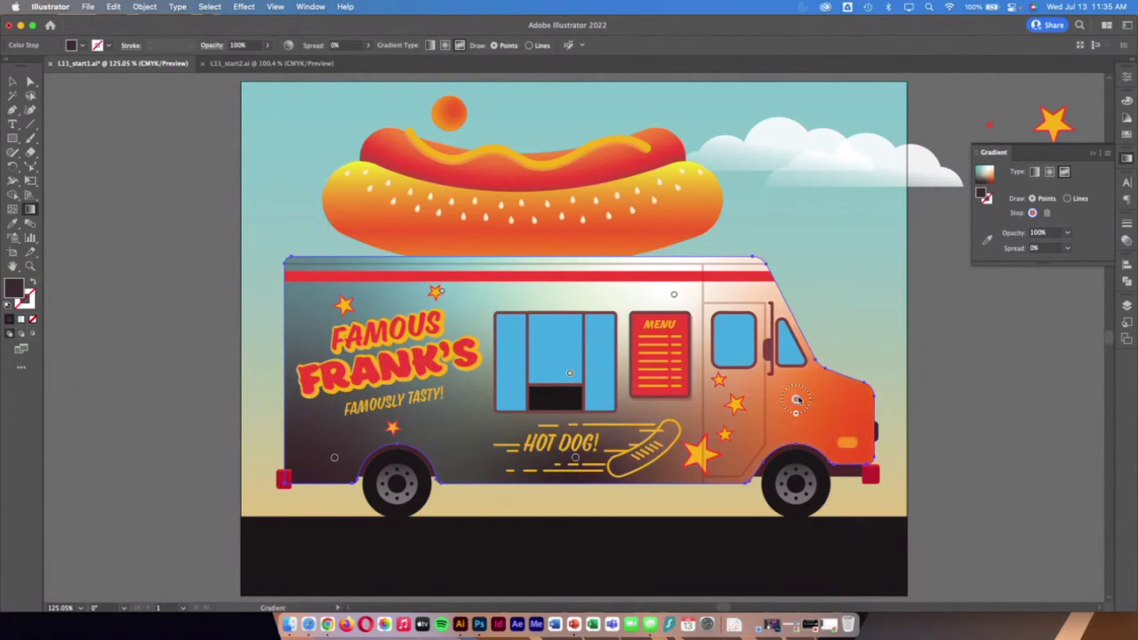
left_click_drag(673, 294, 594, 289)
left_click(437, 291)
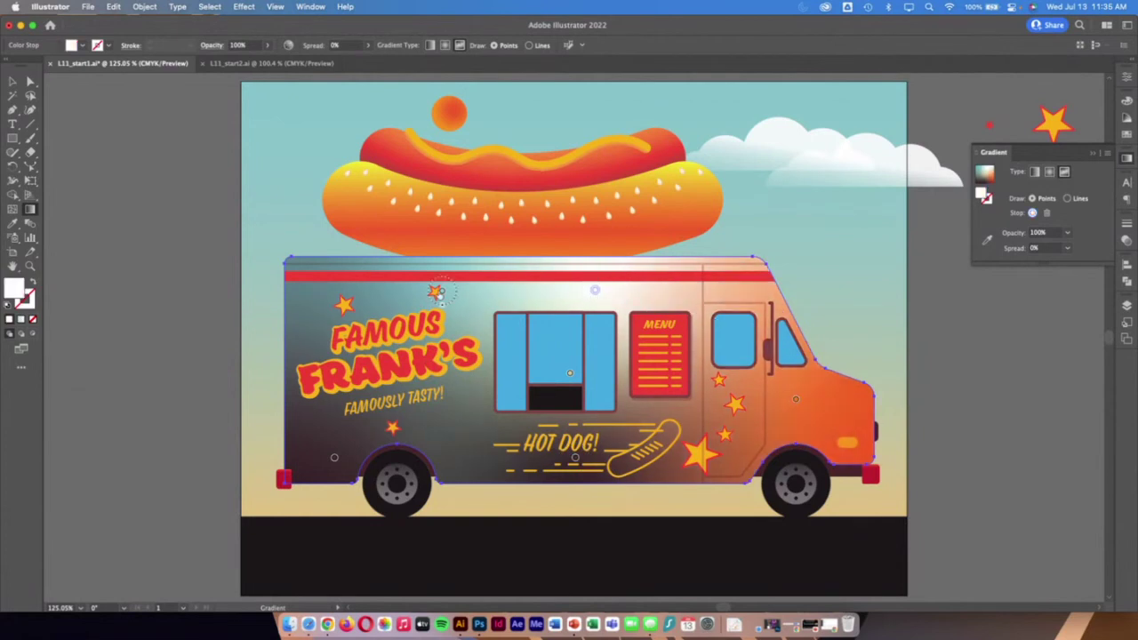
left_click_drag(403, 298, 389, 300)
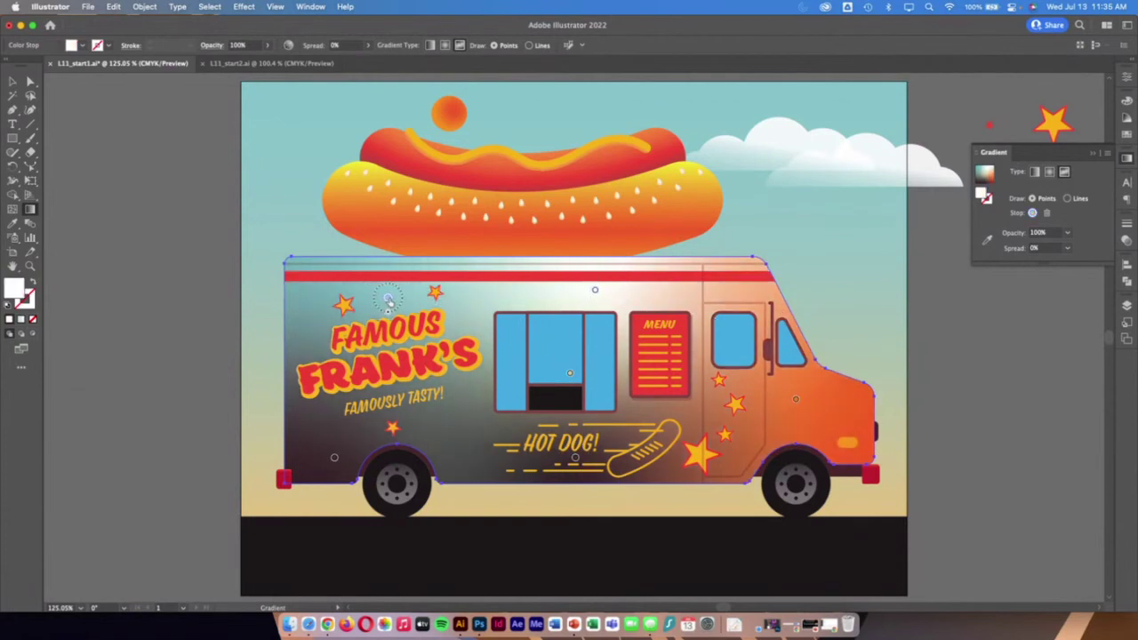
- Recolor the stop above the FAMOUS lettering yellow and the stop above the serving window orange
left_click(389, 301)
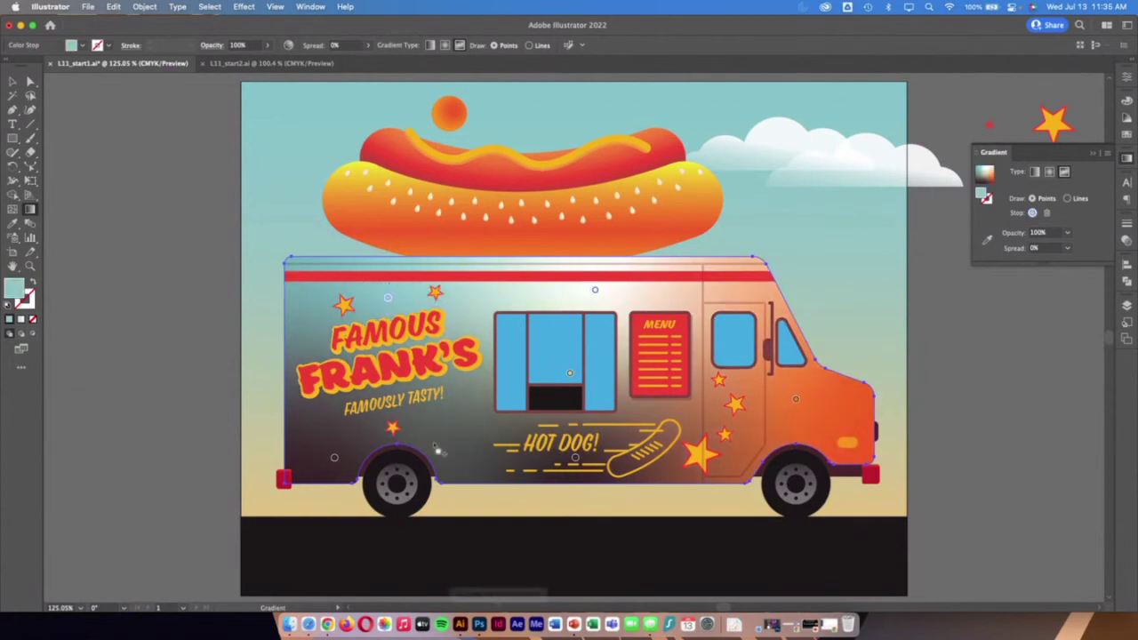
double_click(387, 301)
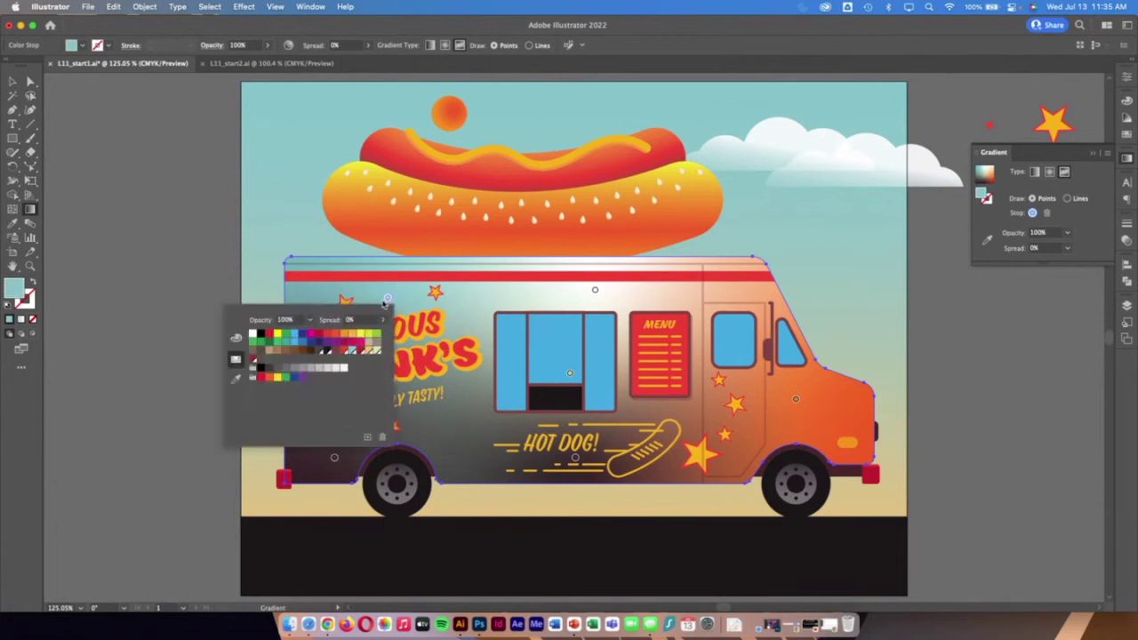
left_click(371, 334)
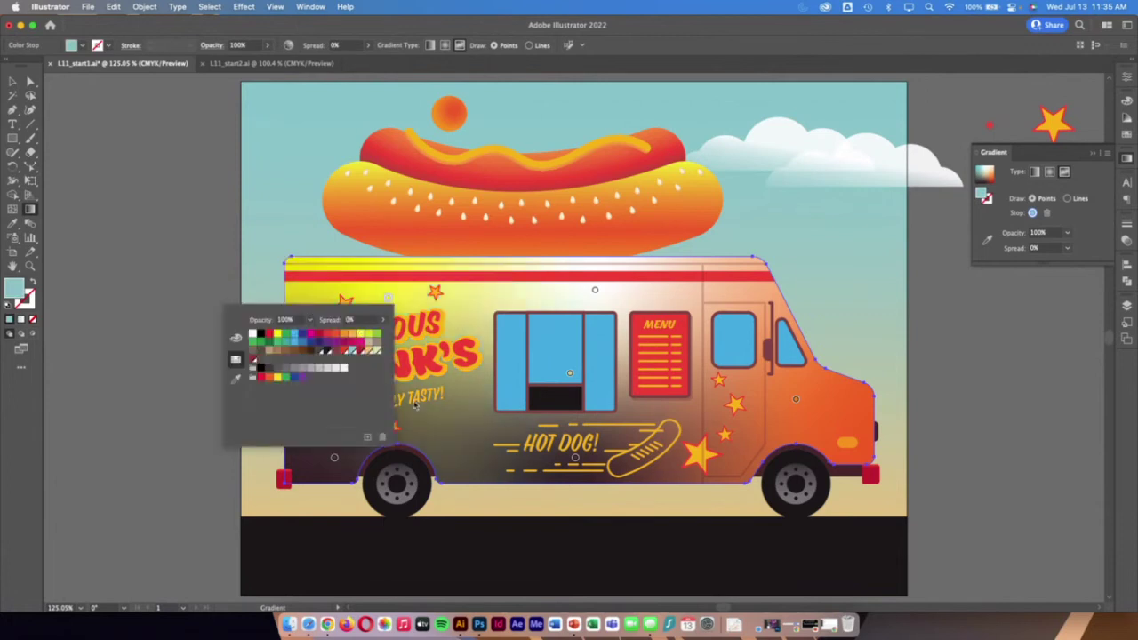
left_click(595, 292)
double_click(595, 290)
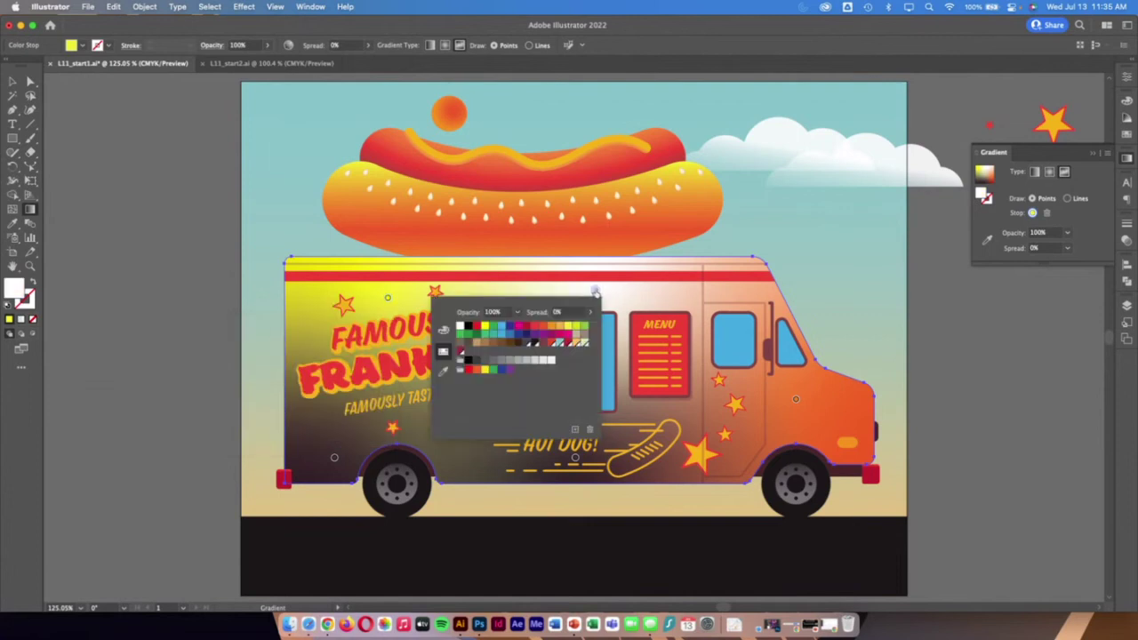
left_click(551, 325)
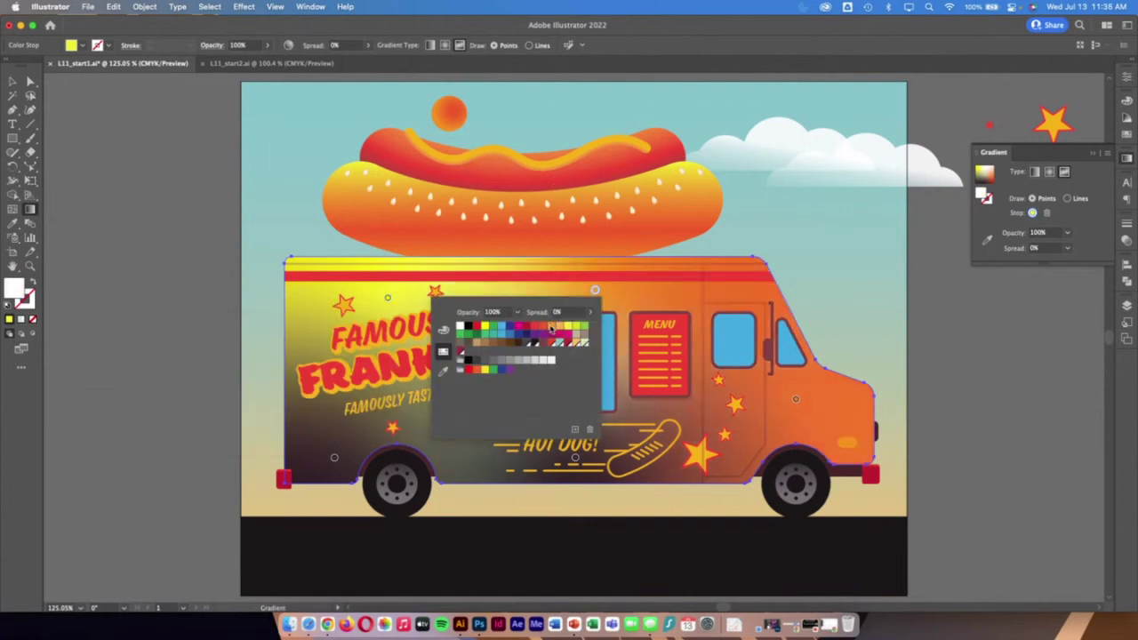
- Recolor the truck body's front gradient stop, near the hood, with the dark red swatch
left_click(797, 402)
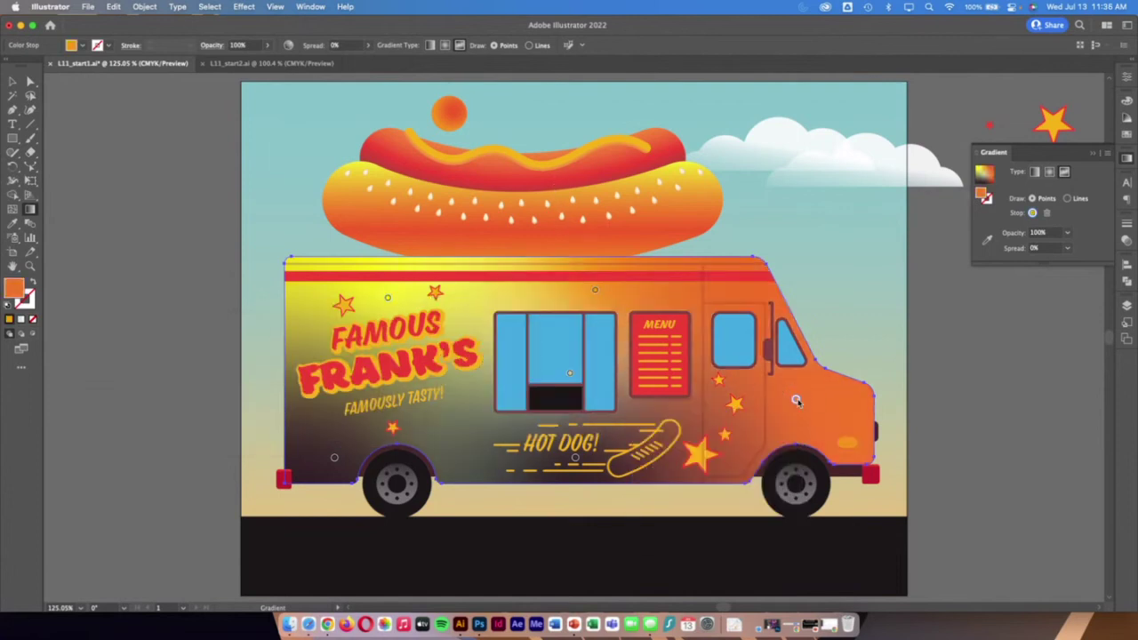
left_click(797, 402)
double_click(796, 402)
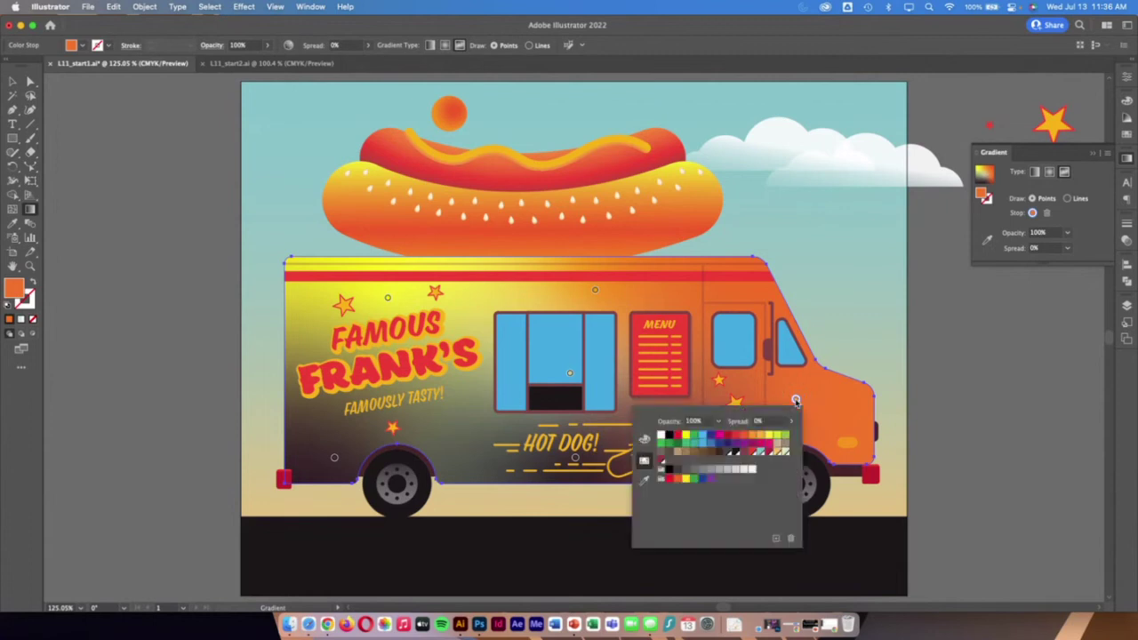
left_click(758, 432)
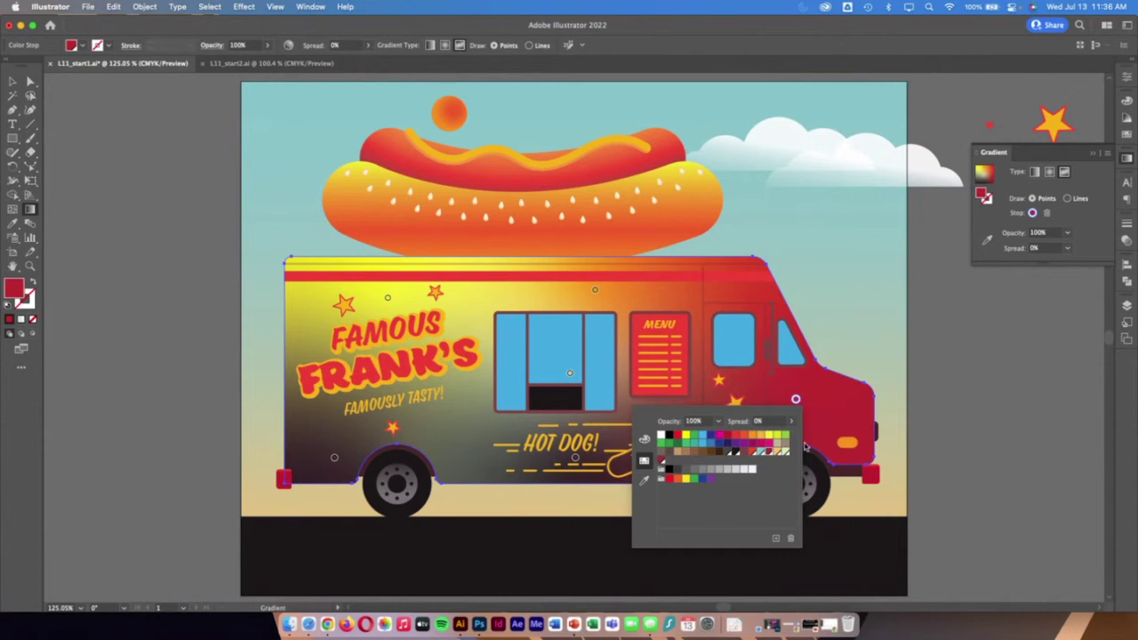
key("Escape")
- Shift the dark stop under the HOT DOG! lettering toward the rear and lower the orange stop onto the serving window
left_click(560, 462)
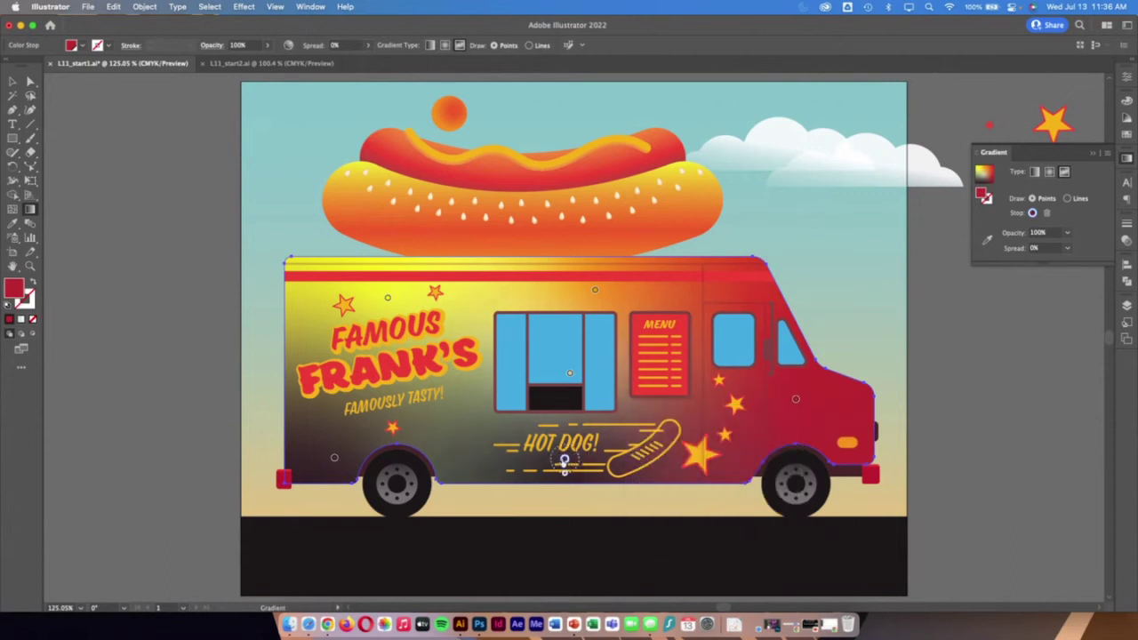
left_click_drag(547, 460, 541, 460)
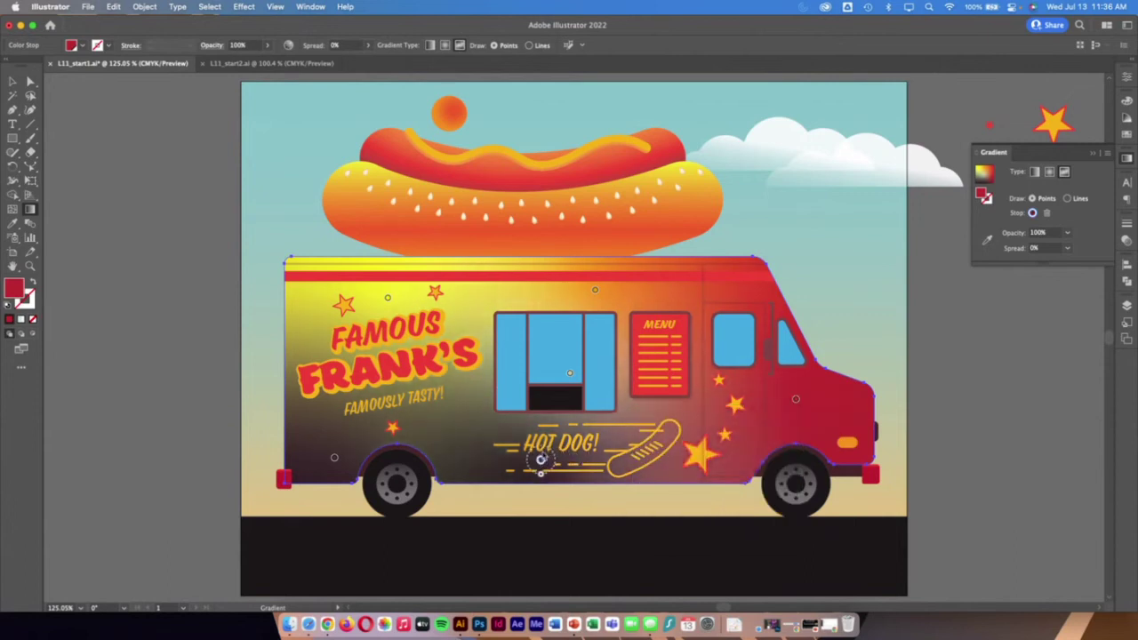
left_click_drag(596, 291, 555, 333)
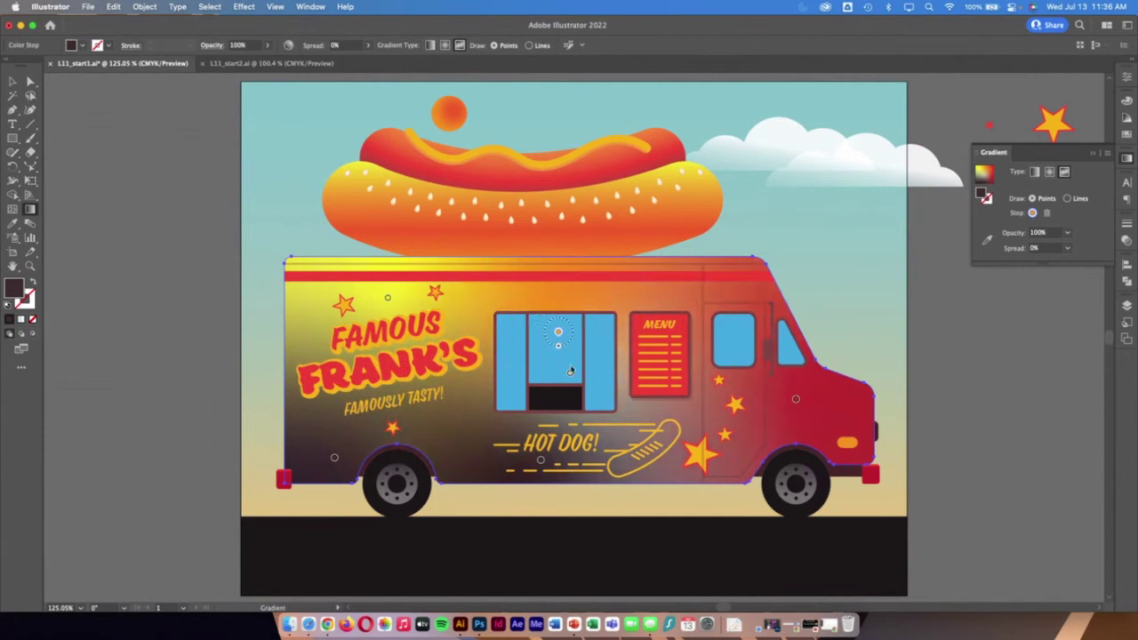
- Delete the khaki stop from the body's middle, and reposition the orange stop above the serving window's front end and the red stop farther forward
left_click_drag(570, 372, 463, 379)
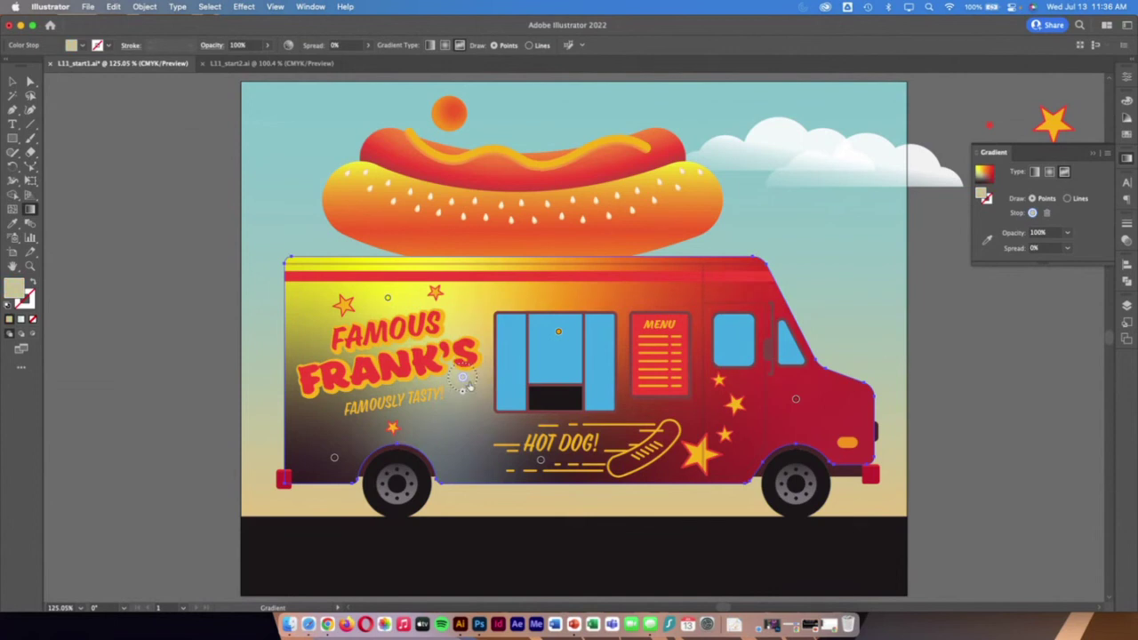
key("Delete")
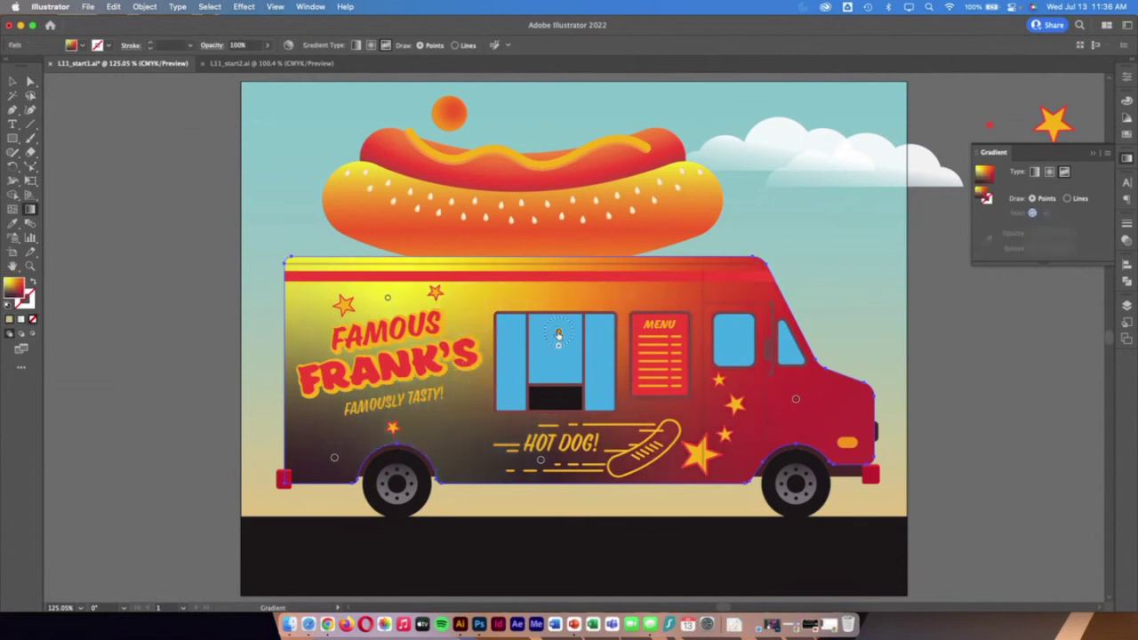
left_click(602, 309)
left_click_drag(601, 309, 611, 300)
left_click(795, 398)
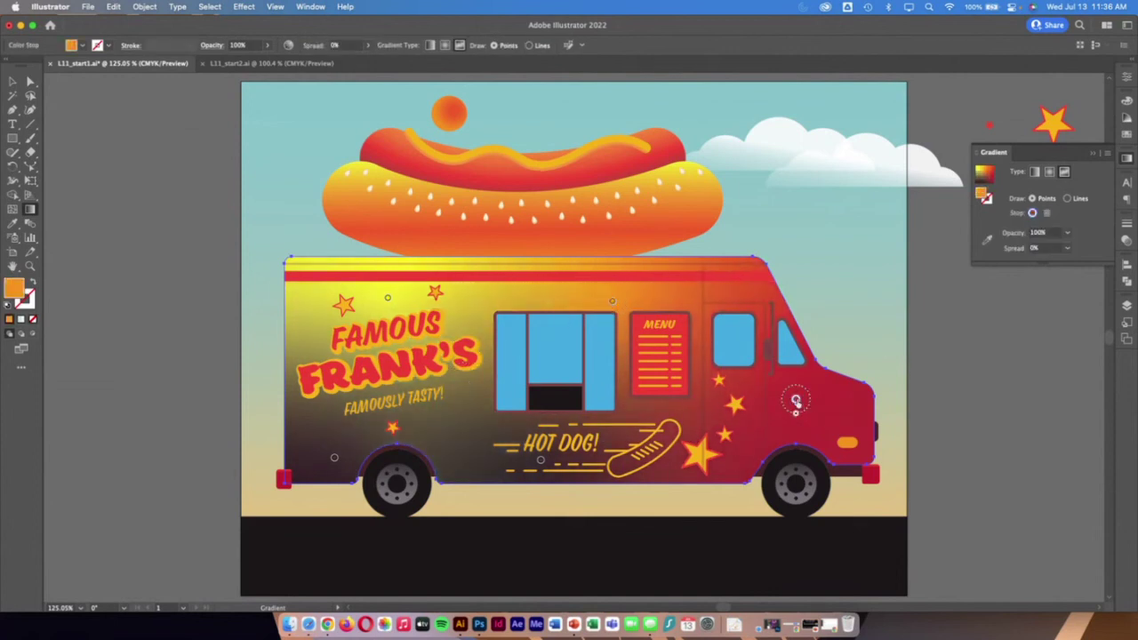
left_click_drag(796, 399, 809, 397)
- Recolor the dark stop under the HOT DOG! lettering with the maroon swatch, and deselect the truck body with the Selection tool
left_click(334, 457)
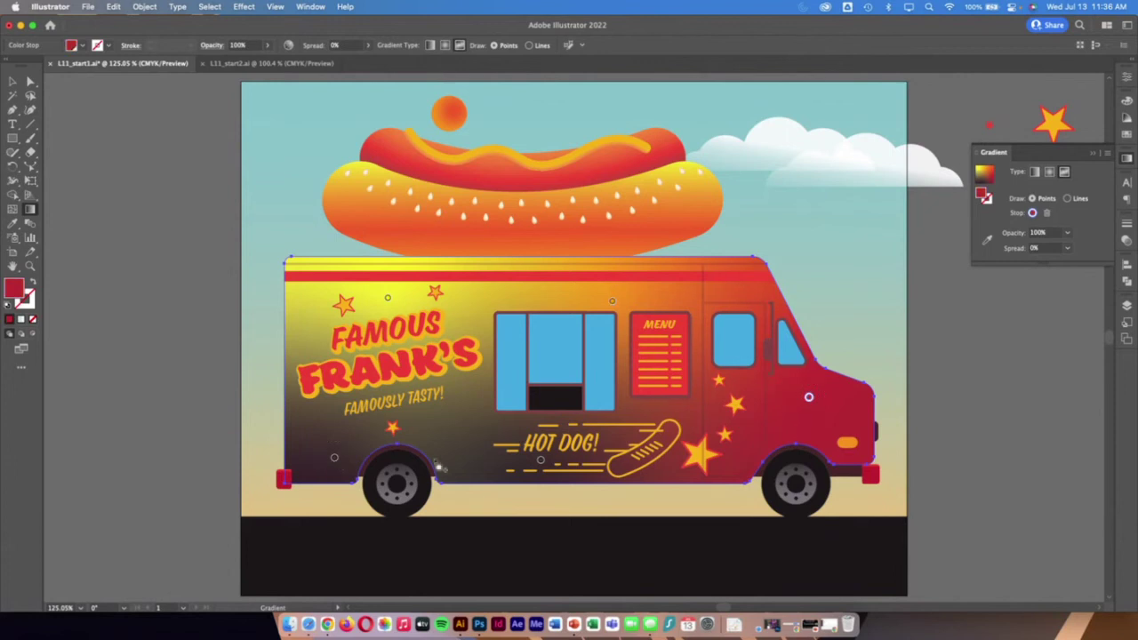
left_click(540, 460)
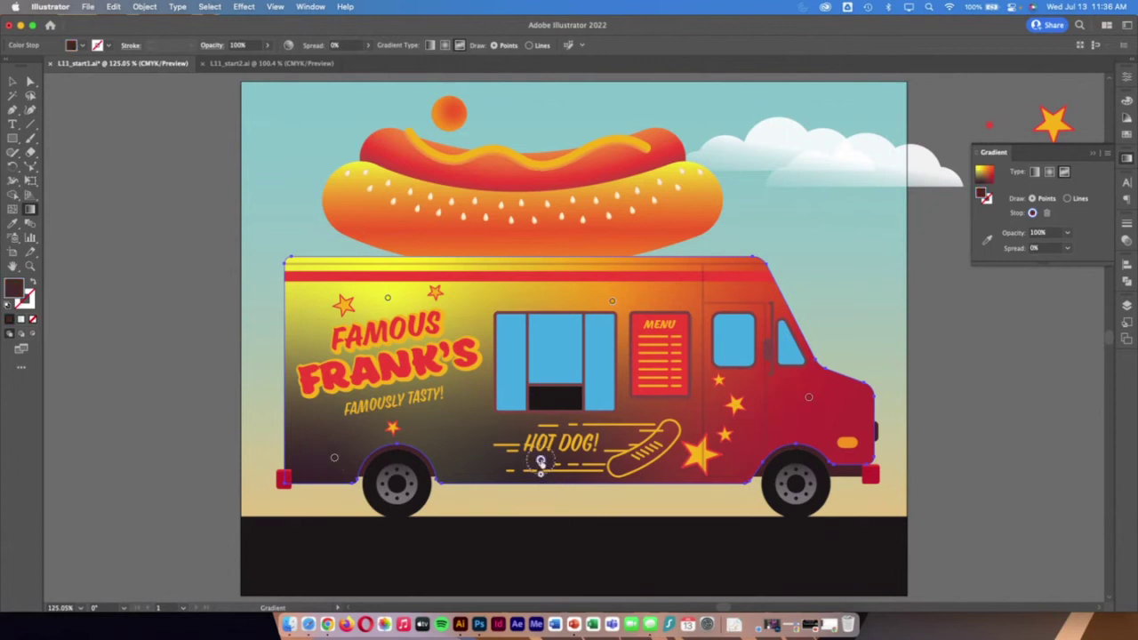
double_click(540, 460)
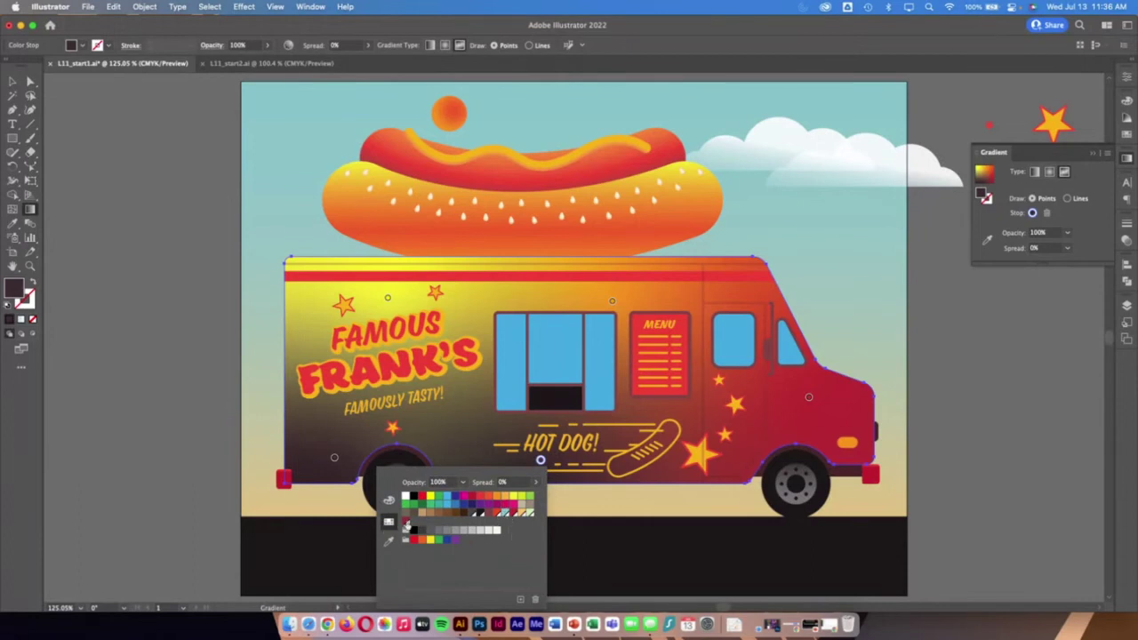
left_click(406, 525)
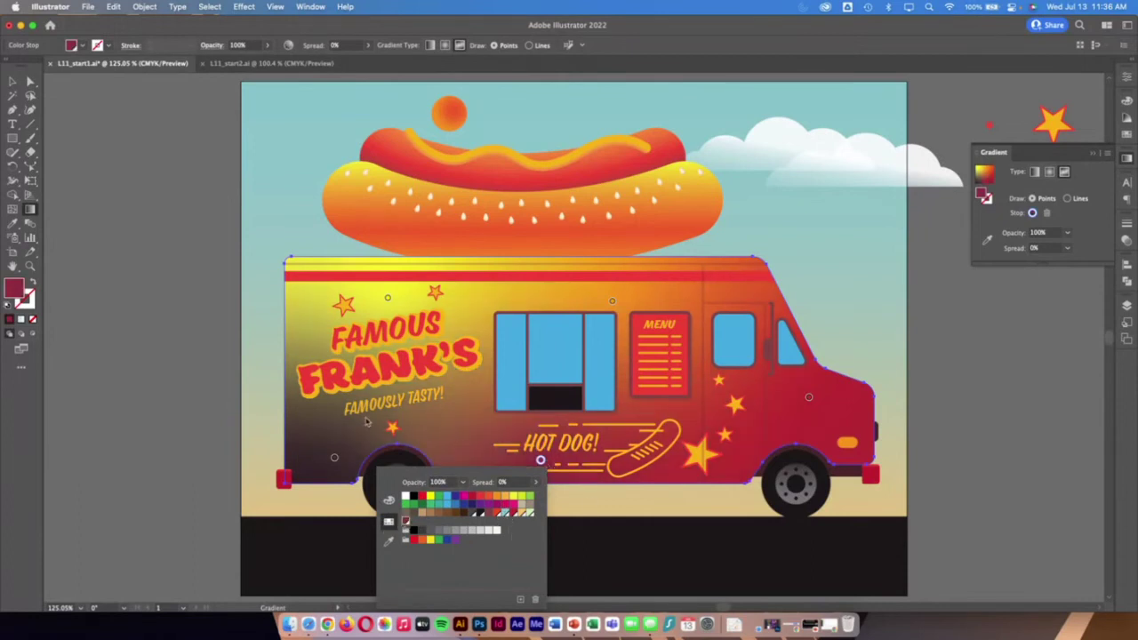
left_click(954, 400)
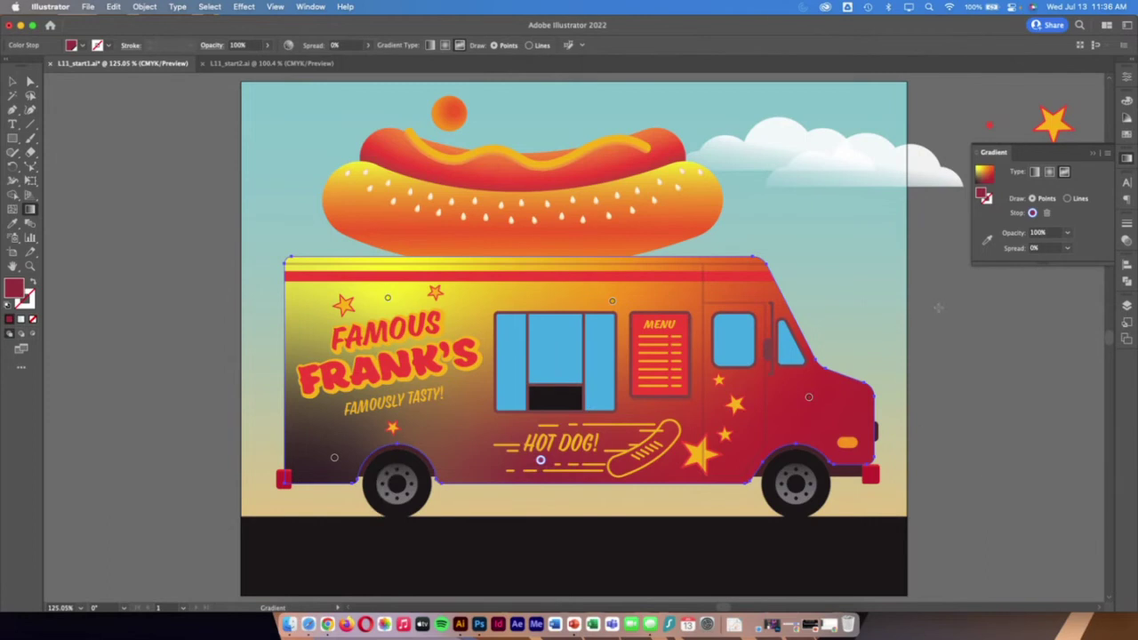
left_click(13, 81)
left_click(79, 172)
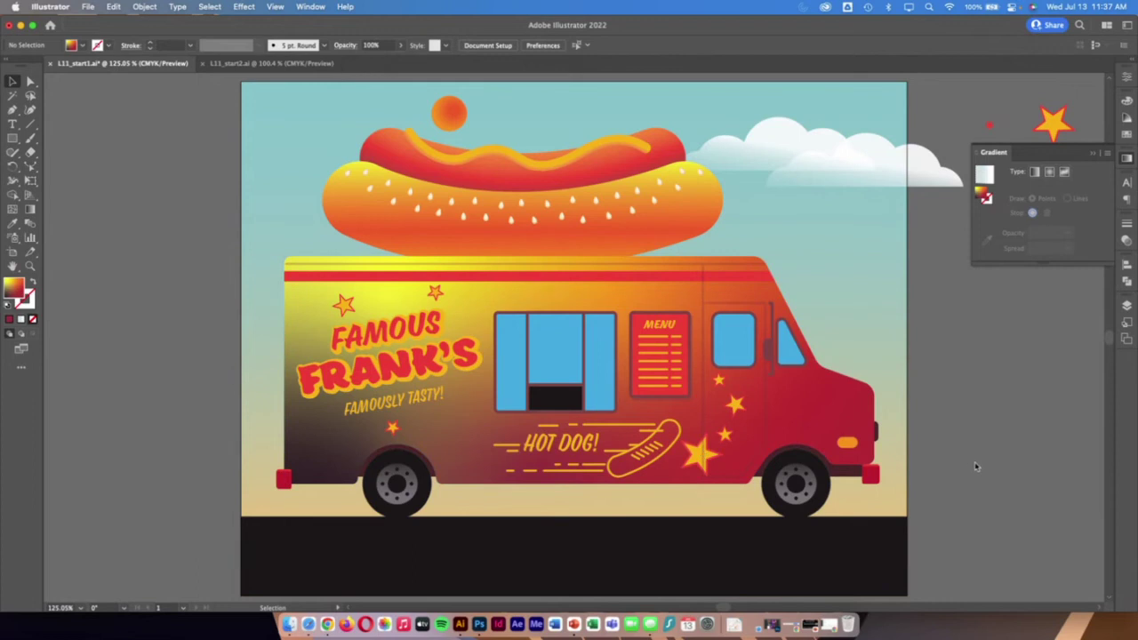
- Blend the small red star with the large orange star beside the artboard using the Blend tool
scroll(774, 306, "right", 1)
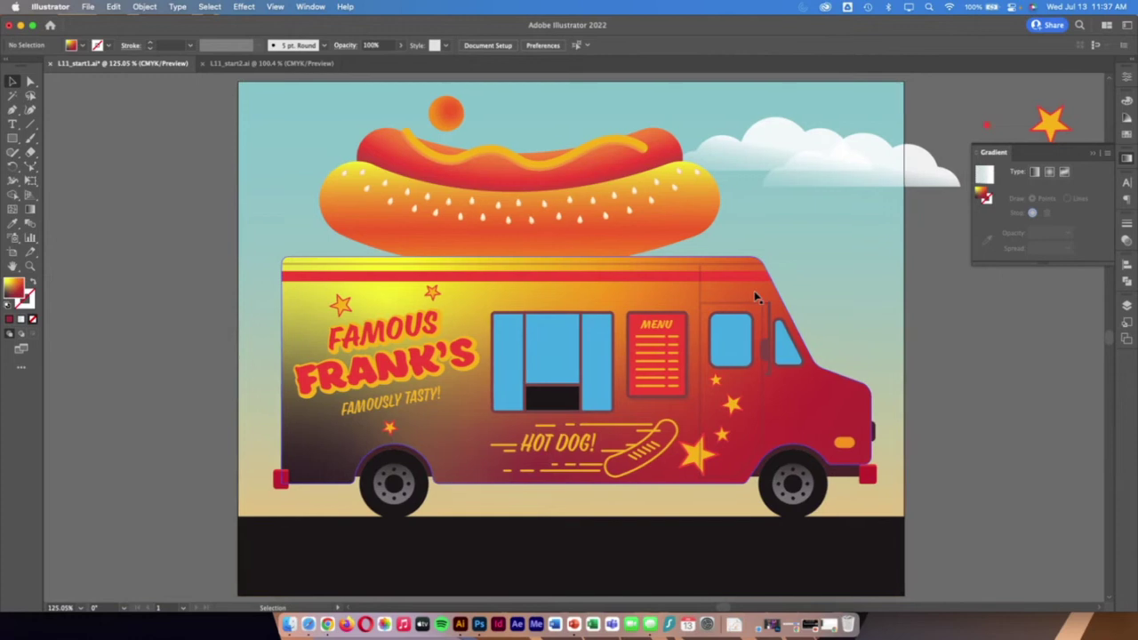
scroll(756, 298, "right", 5)
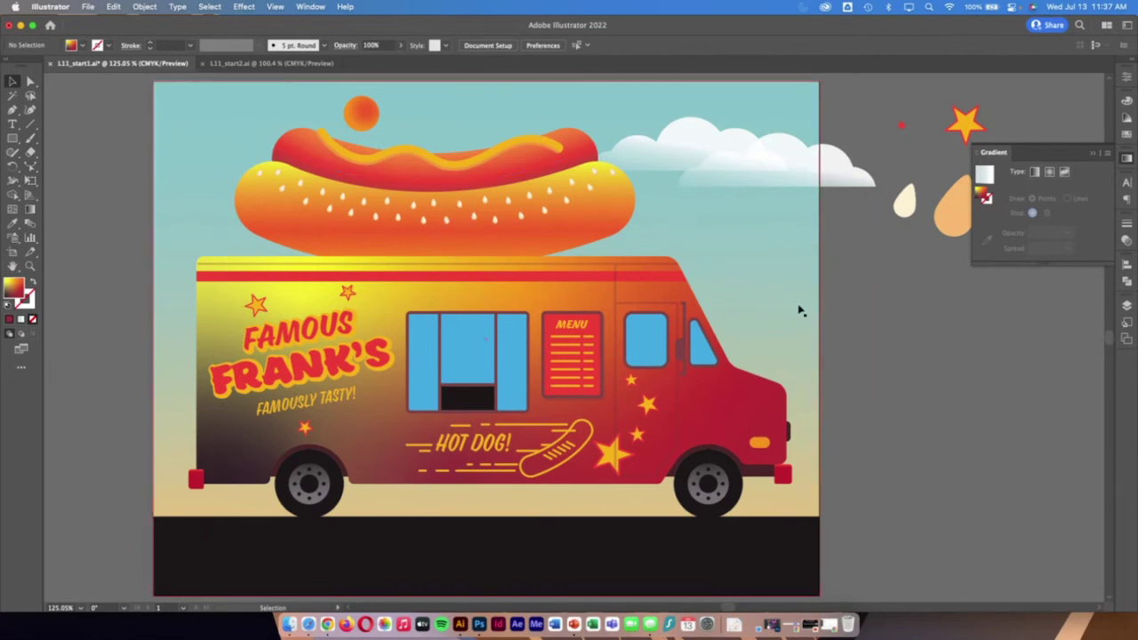
scroll(851, 339, "right", 4)
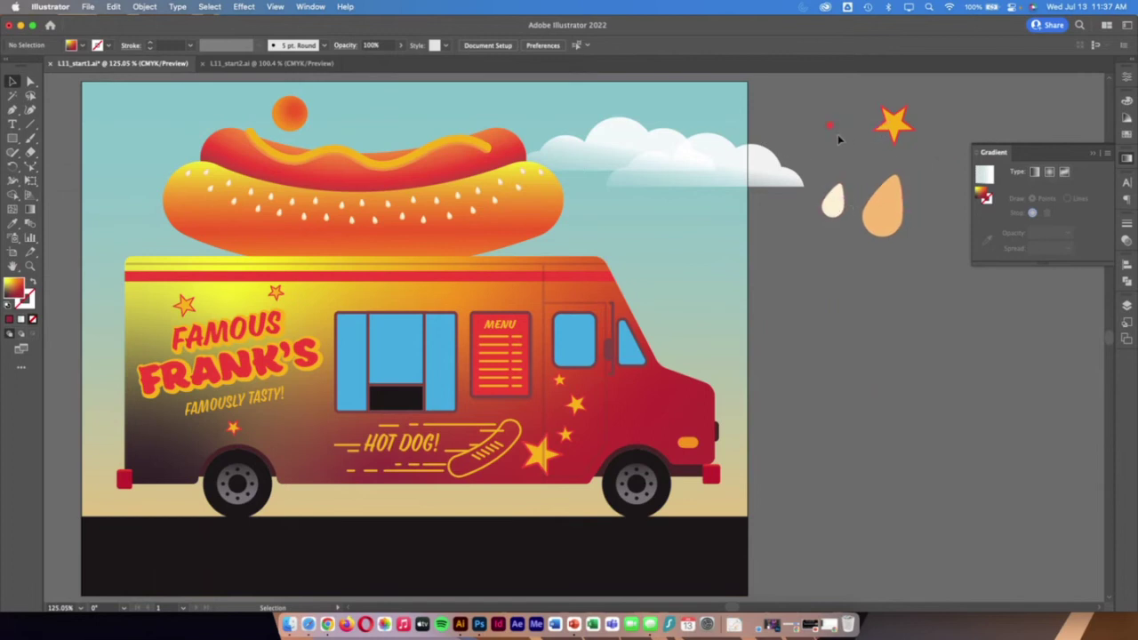
scroll(837, 134, "right", 3)
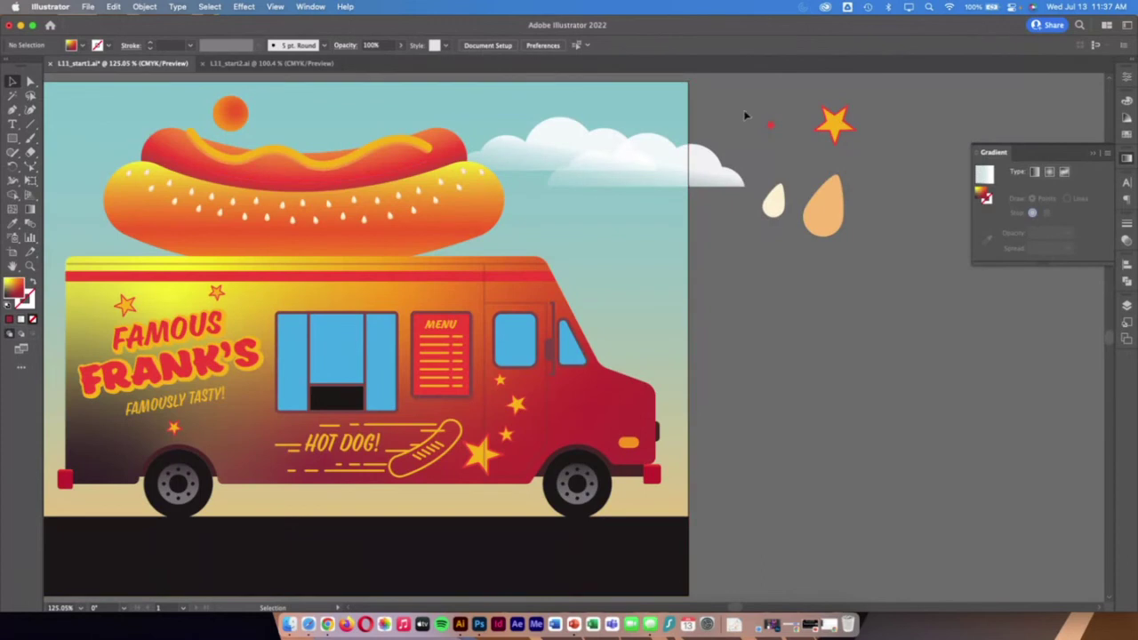
key("super+a")
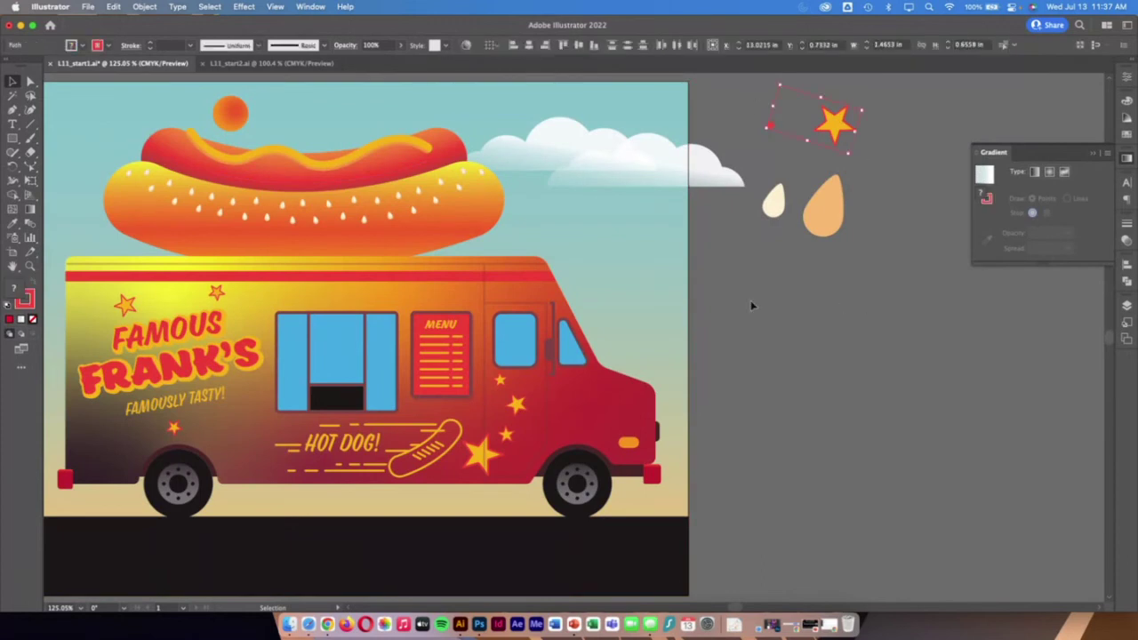
left_click(31, 224)
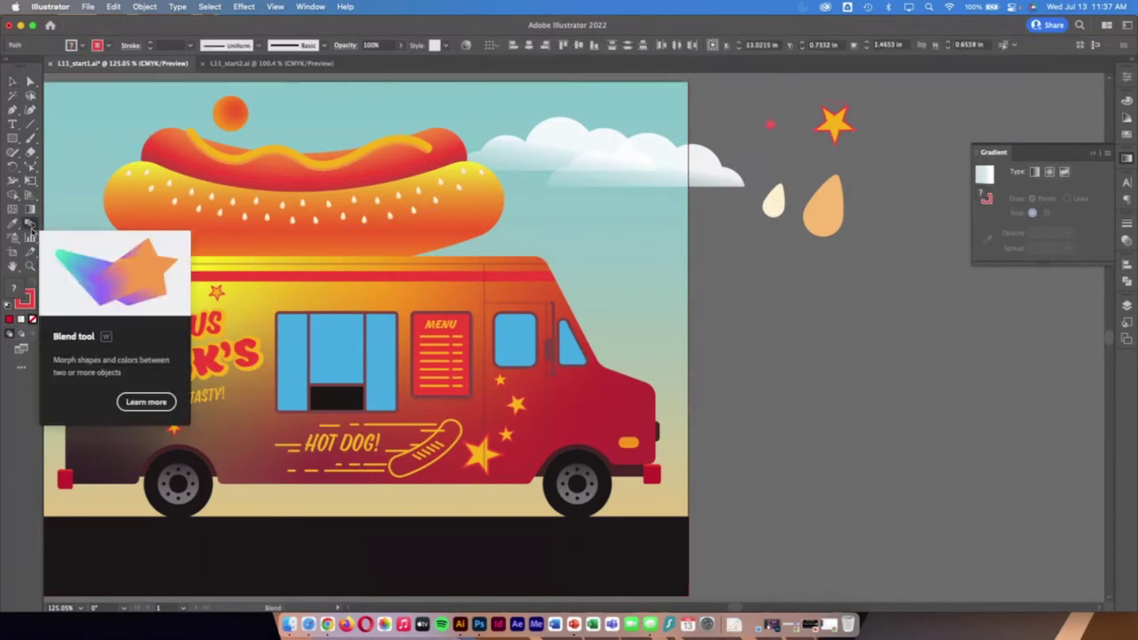
left_click(774, 128)
left_click(827, 133)
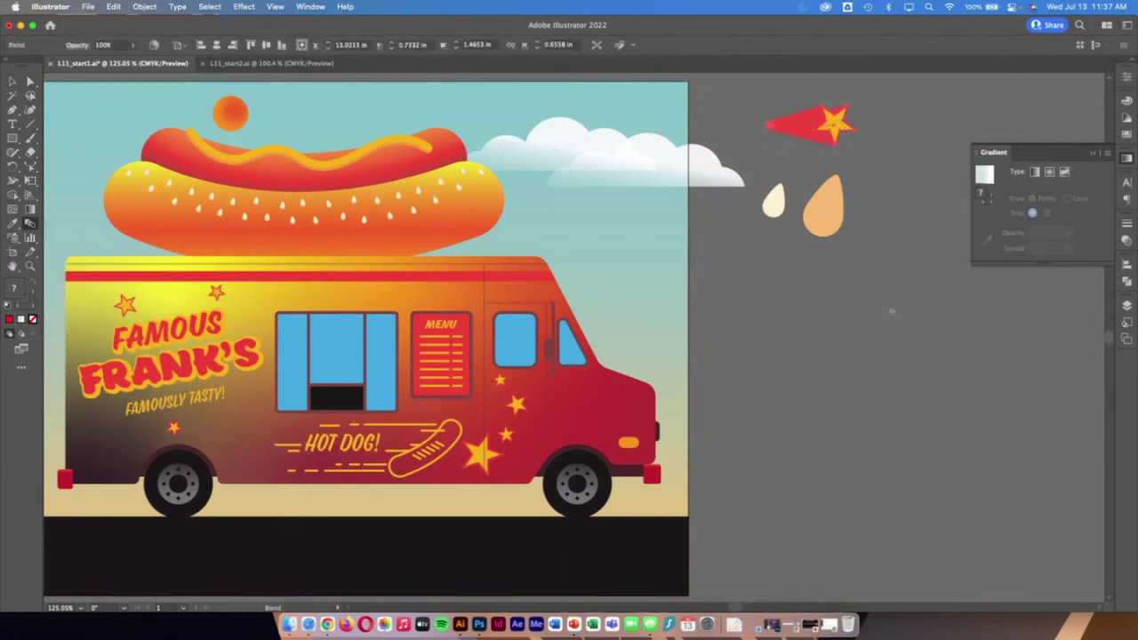
- Move the star blend with the Selection tool down to the empty canvas below the two teardrop shapes
left_click(13, 81)
left_click(810, 359)
left_click(838, 129)
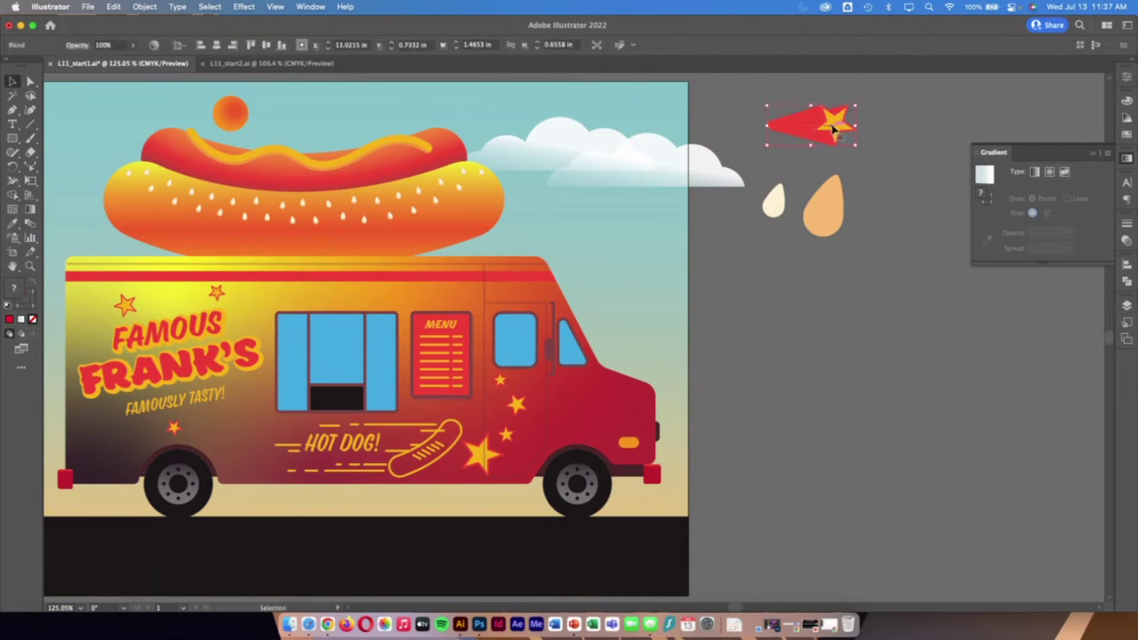
mouse_move(838, 129)
left_mouse_down()
mouse_move(891, 365)
mouse_move(877, 389)
mouse_move(852, 343)
left_mouse_up()
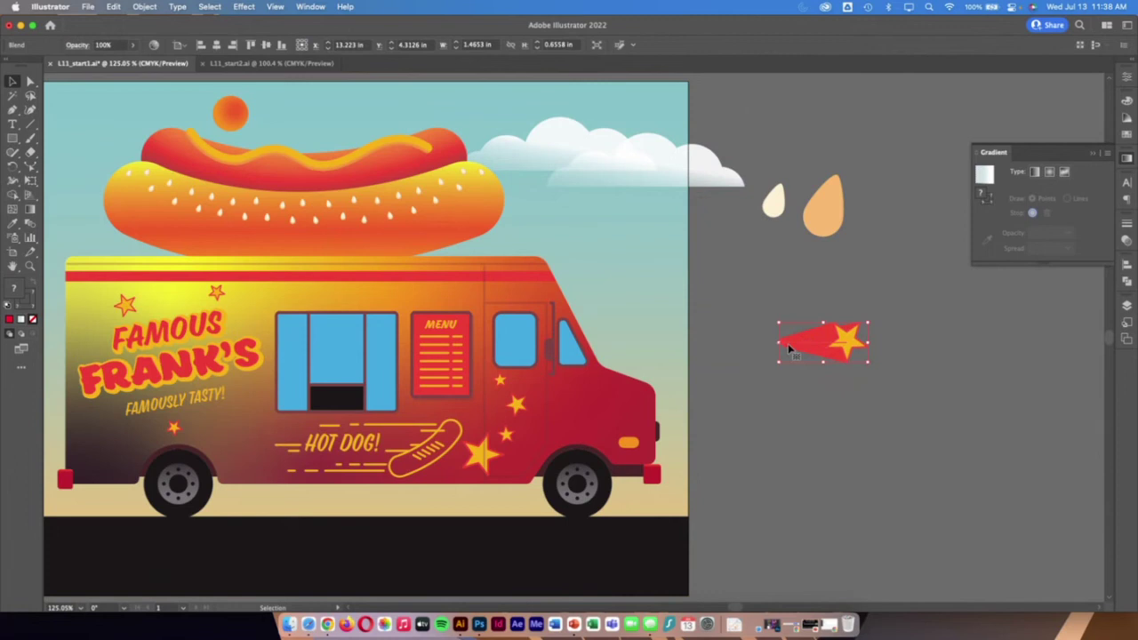
- Set the star blend's spacing to Specified Steps, with few enough steps to show individual stars, and deselect the blend
left_click(144, 6)
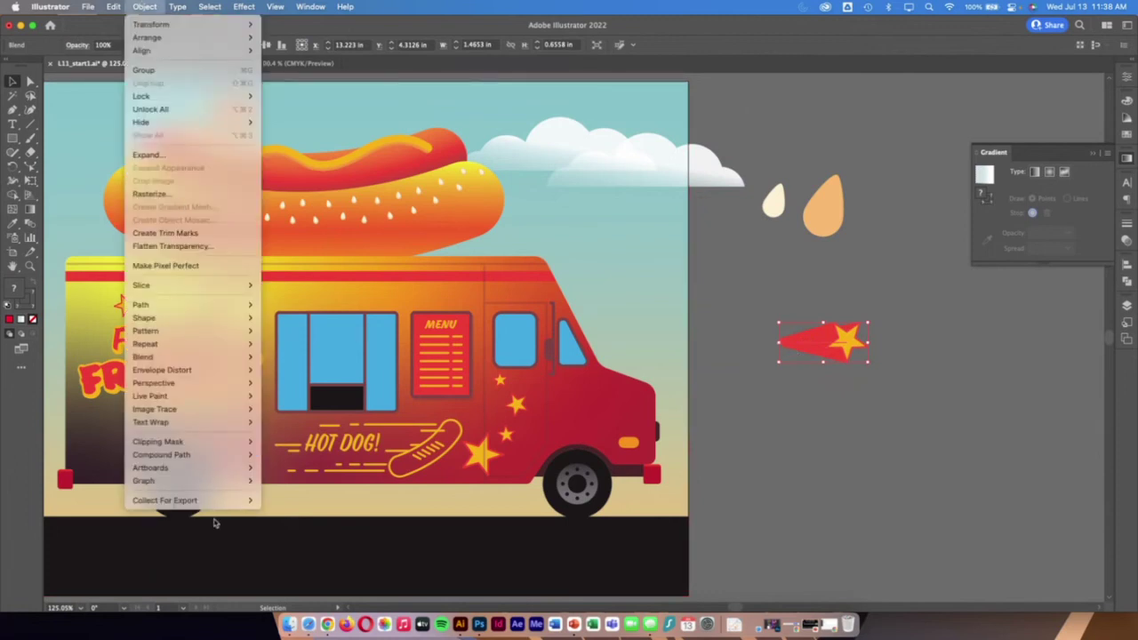
mouse_move(206, 358)
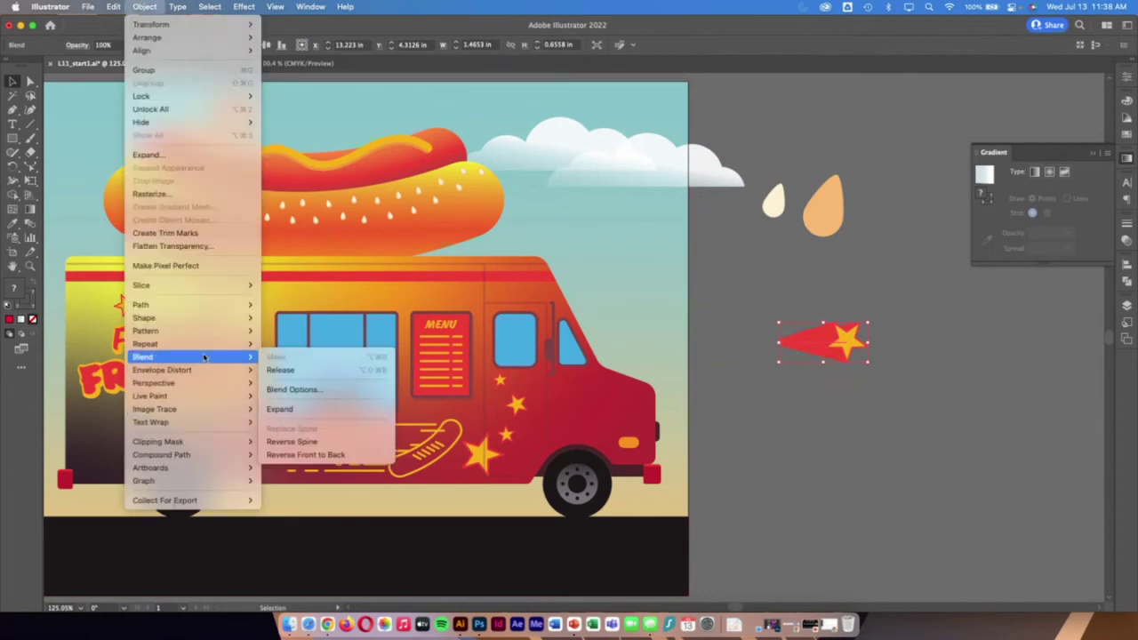
left_click(307, 393)
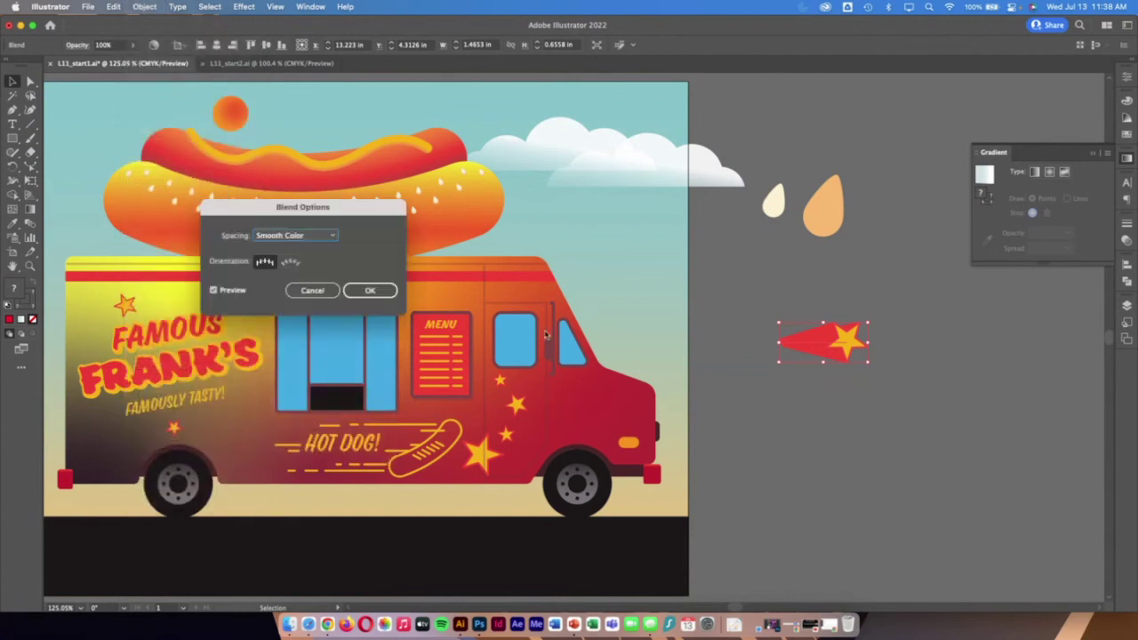
left_click(288, 236)
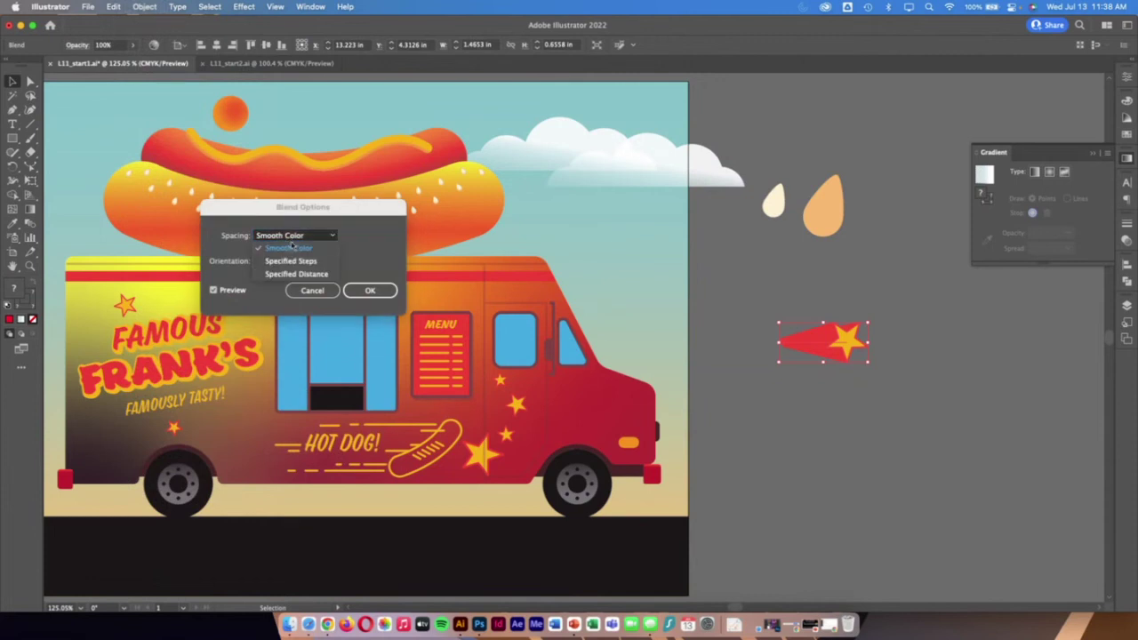
left_click(307, 261)
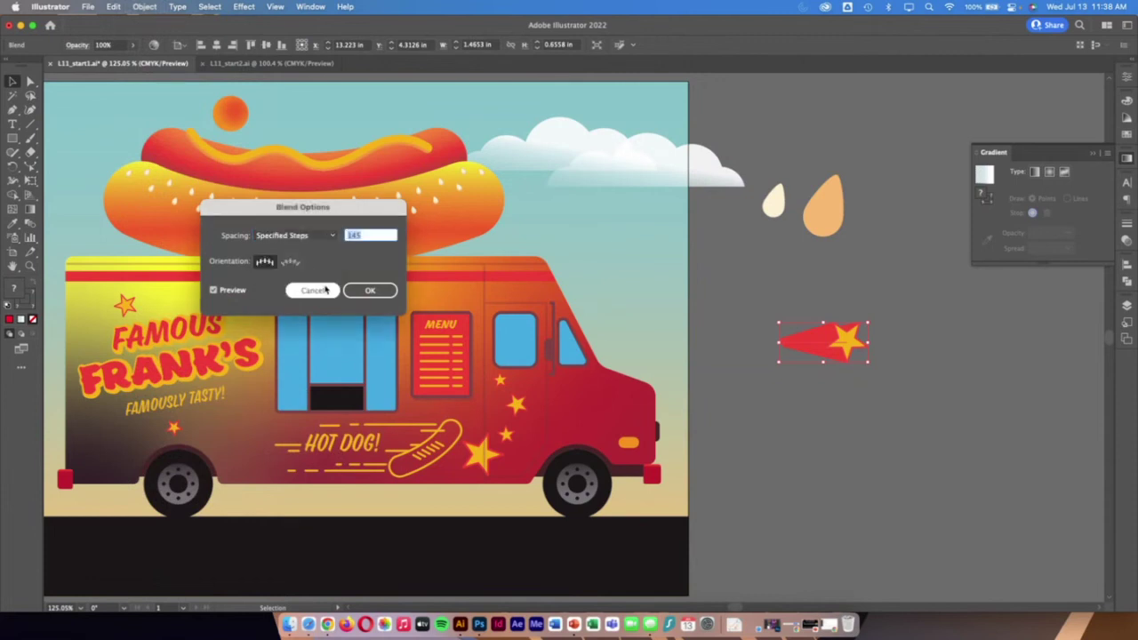
type("1")
left_click(370, 290)
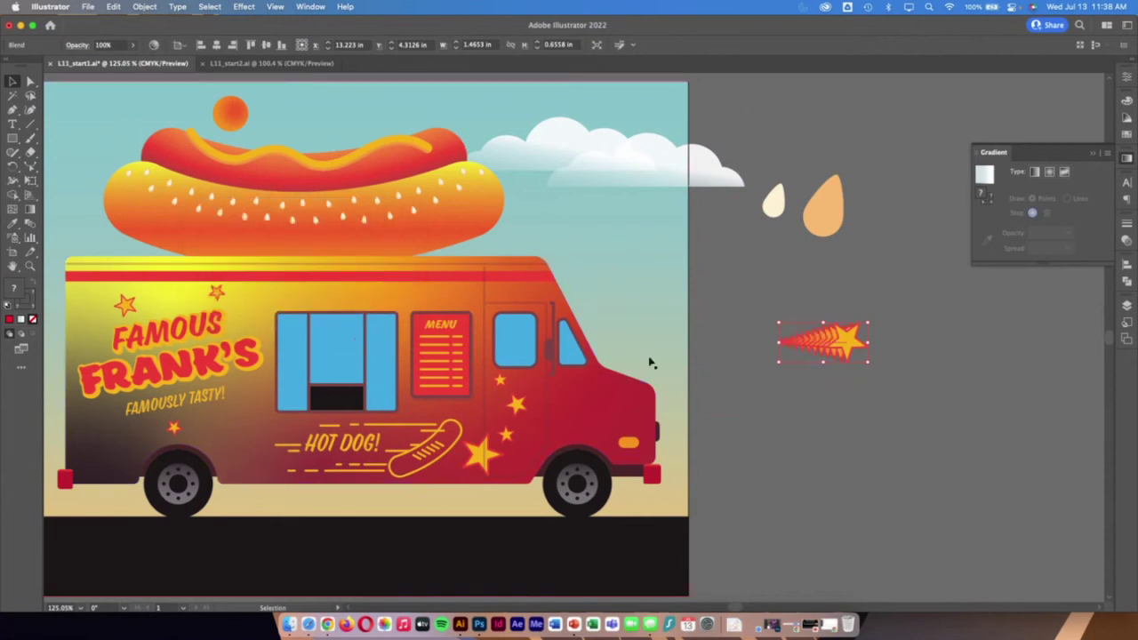
left_click(875, 441)
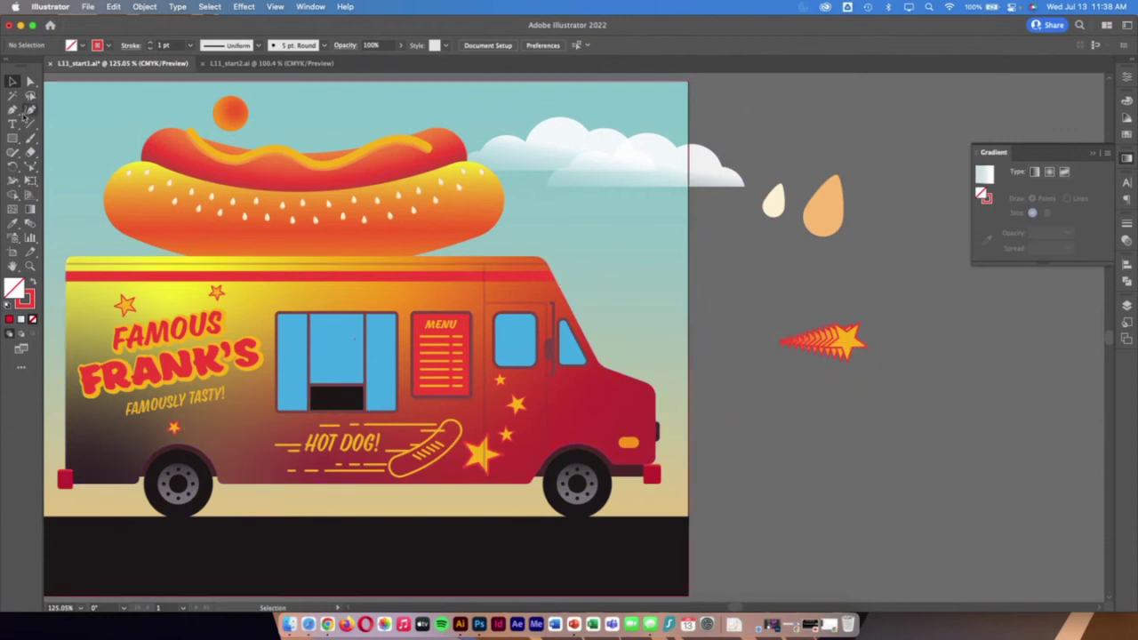
- Bend the middle of the star blend's spine slightly upward with the Reshape tool
left_click_drag(32, 166, 86, 196)
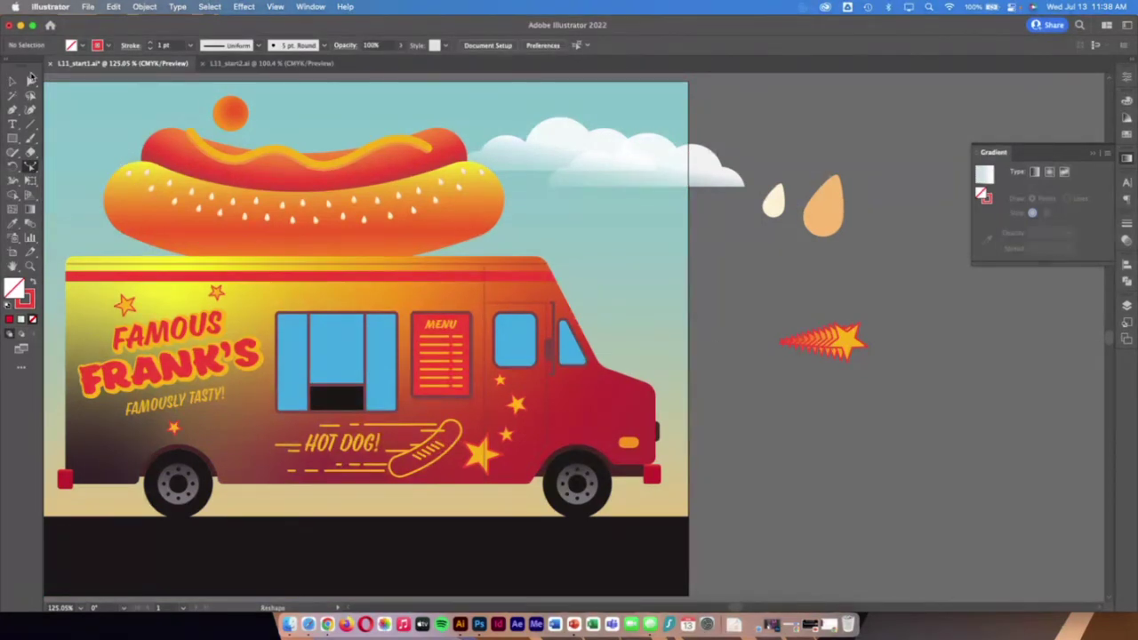
left_click(13, 81)
left_click(840, 347)
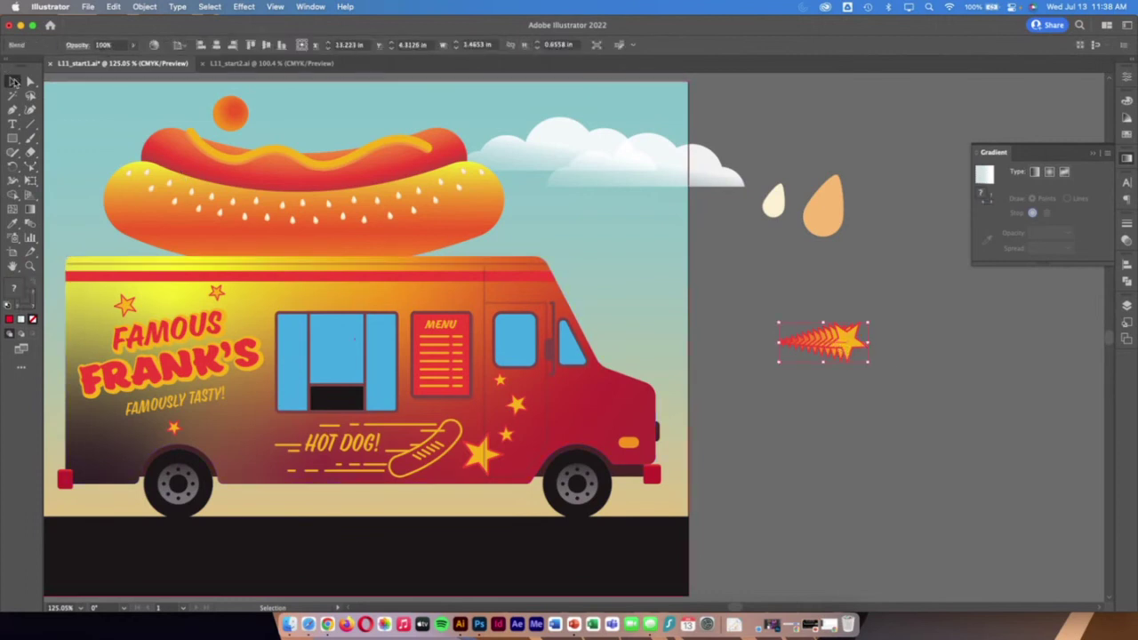
left_click(30, 166)
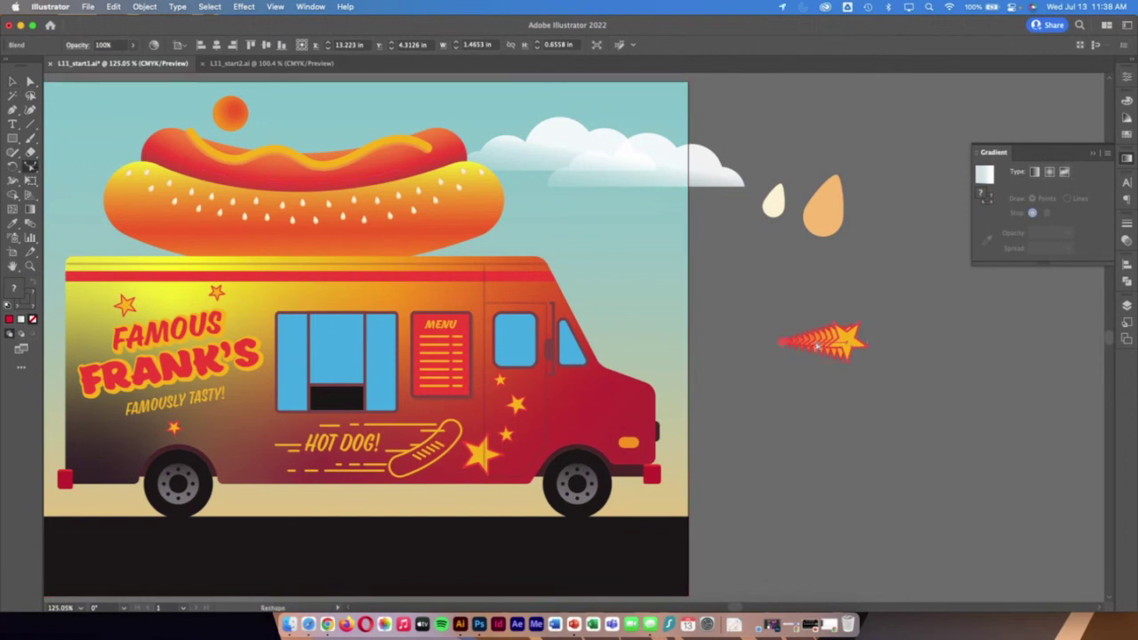
left_click_drag(815, 338, 816, 335)
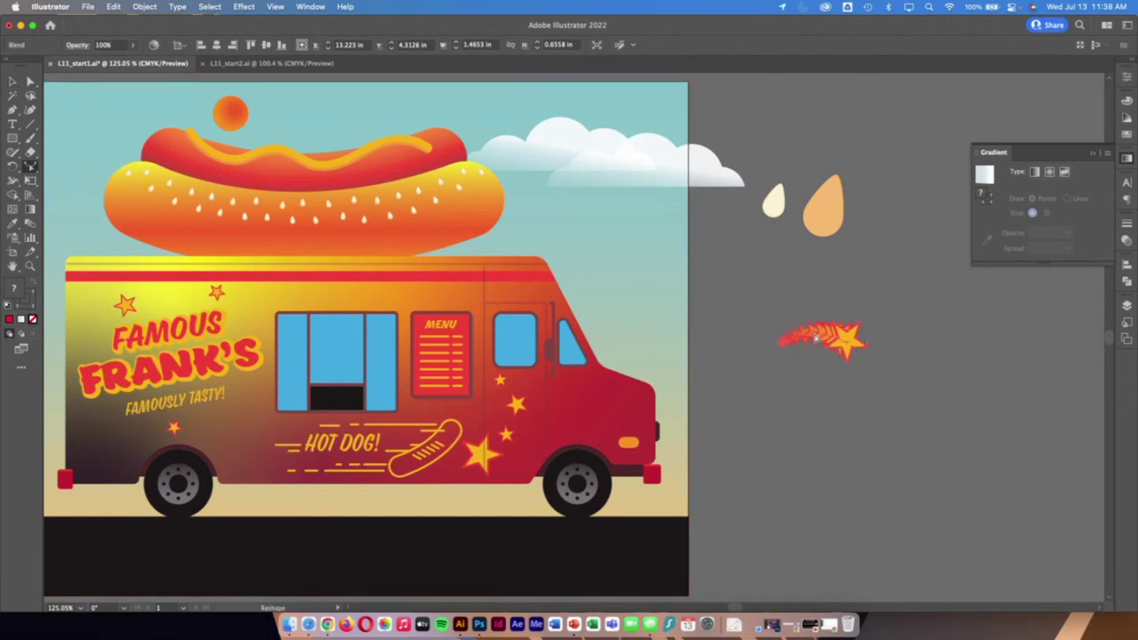
- Lengthen the star blend by moving its large-star end farther from the small star with the Direct Selection tool
key("a")
mouse_move(849, 346)
left_mouse_down()
mouse_move(886, 346)
mouse_move(861, 343)
left_mouse_up()
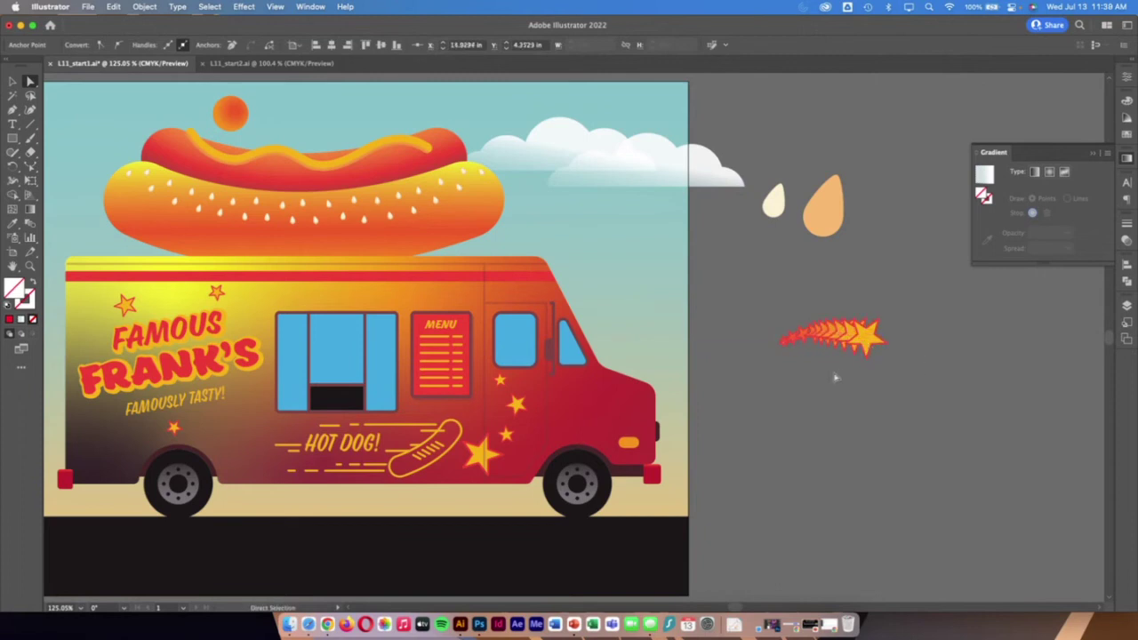
left_click(834, 372)
- Move the whole star blend onto the truck body under the FAMOUSLY TASTY! lettering, above the rear wheel, and deselect it
key("v")
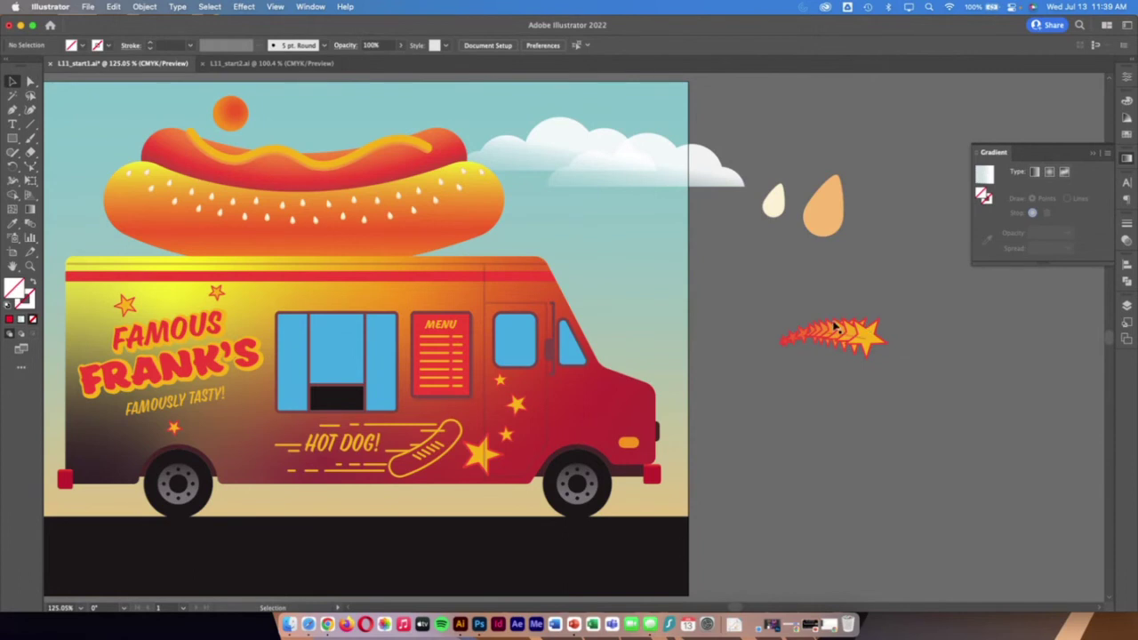
left_click(838, 331)
left_click_drag(860, 336, 251, 416)
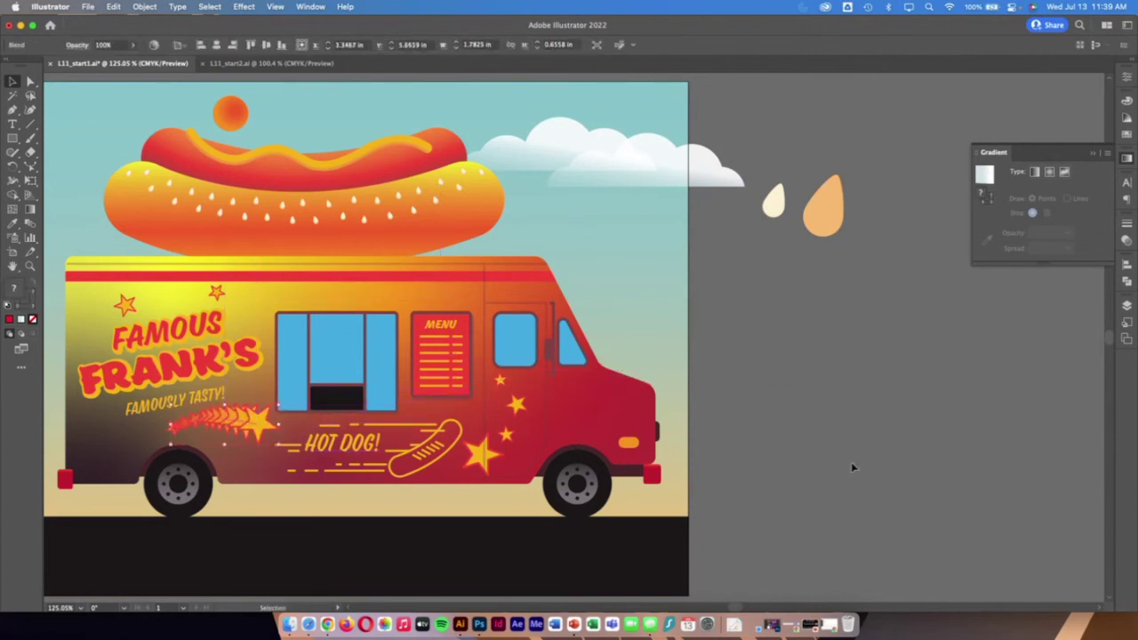
key("super+F9")
left_click(812, 300)
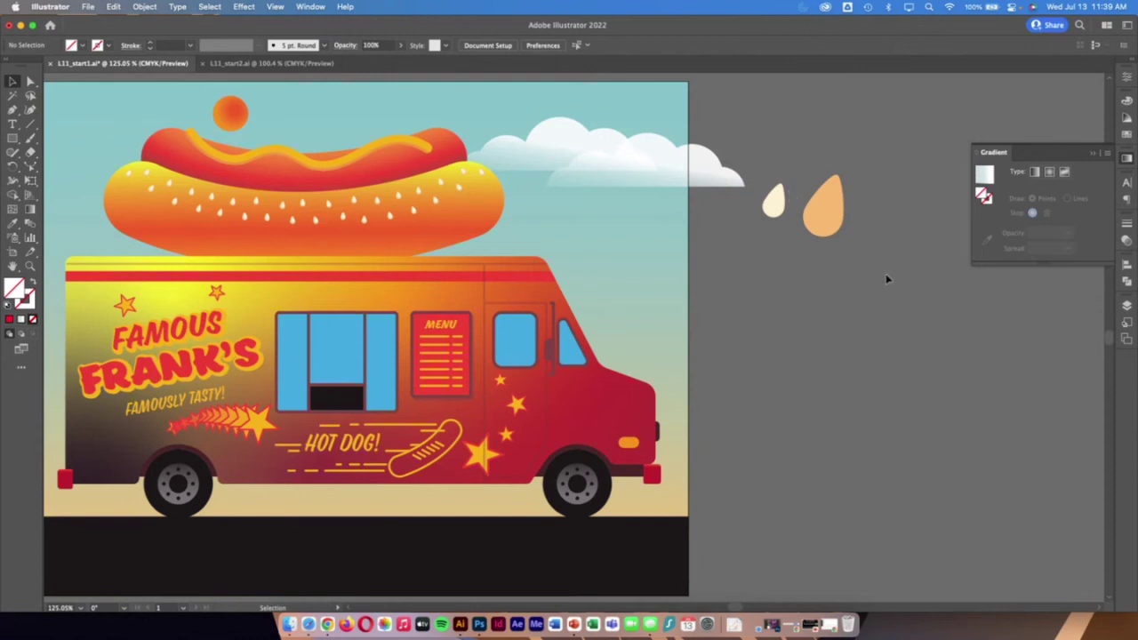
- Blend the small cream teardrop with the large orange teardrop beside the artboard using the Blend tool
scroll(887, 282, "left", 1)
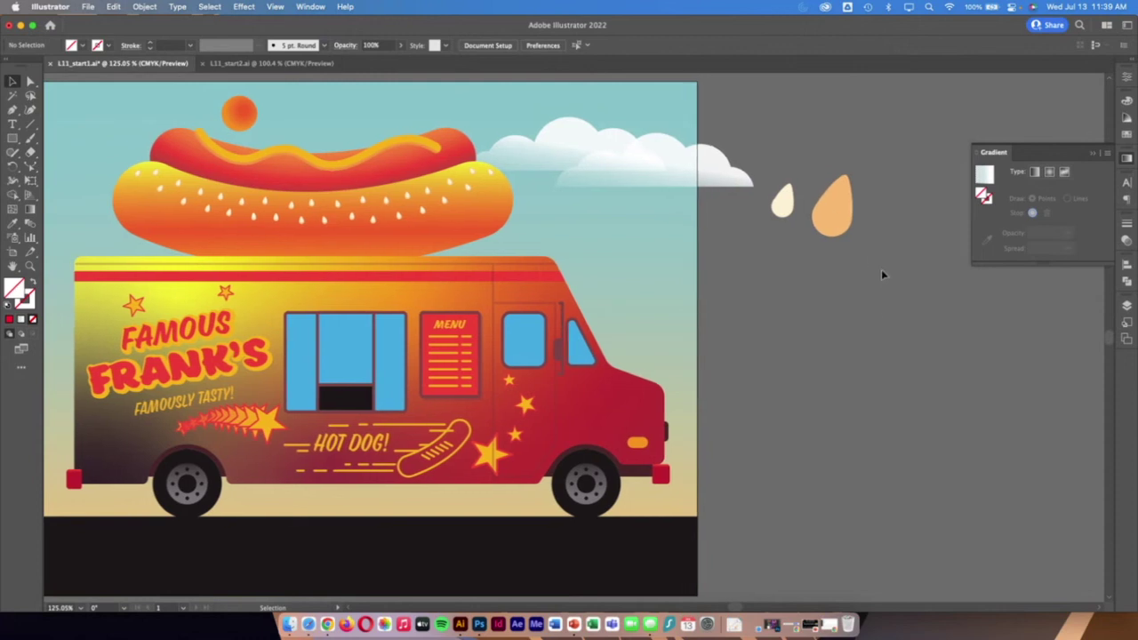
left_click(783, 185)
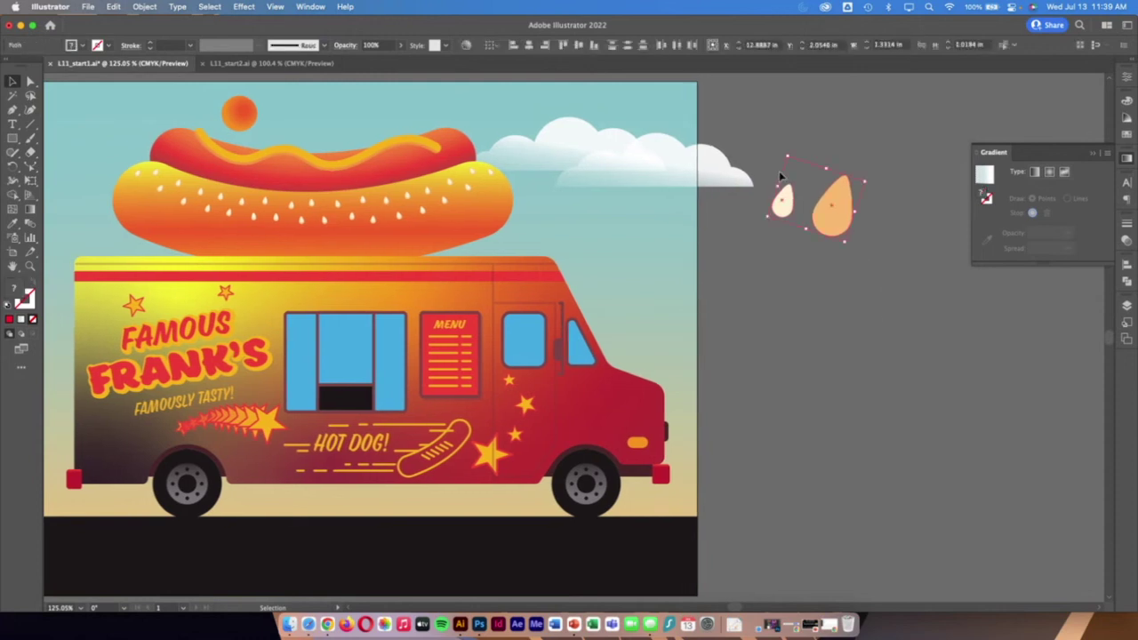
left_click(30, 224)
left_click(844, 223)
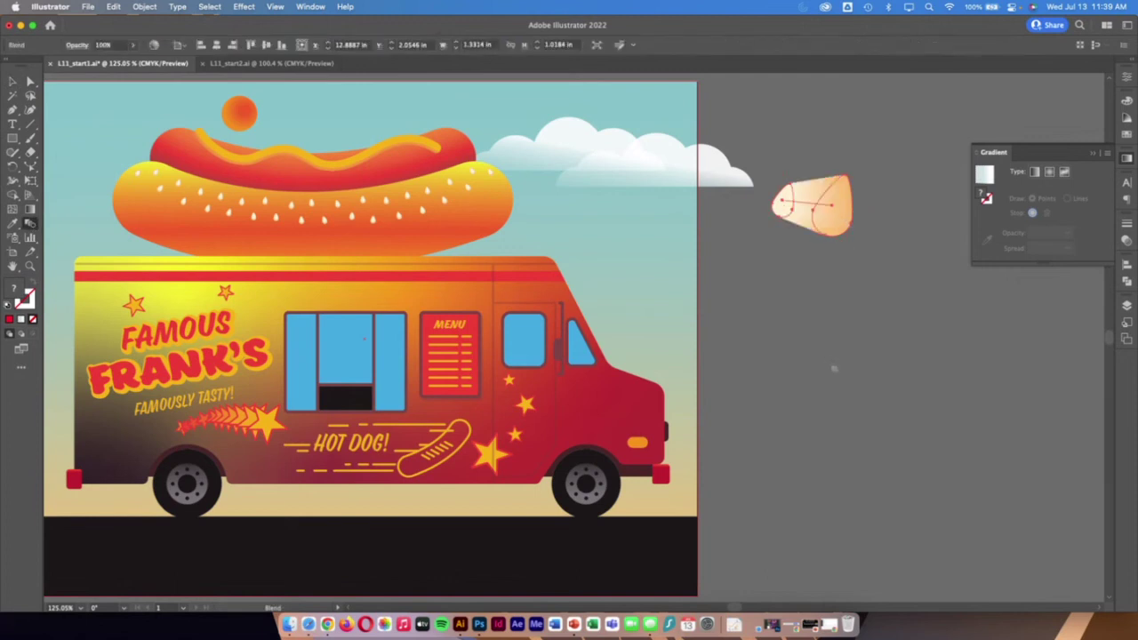
left_click(13, 81)
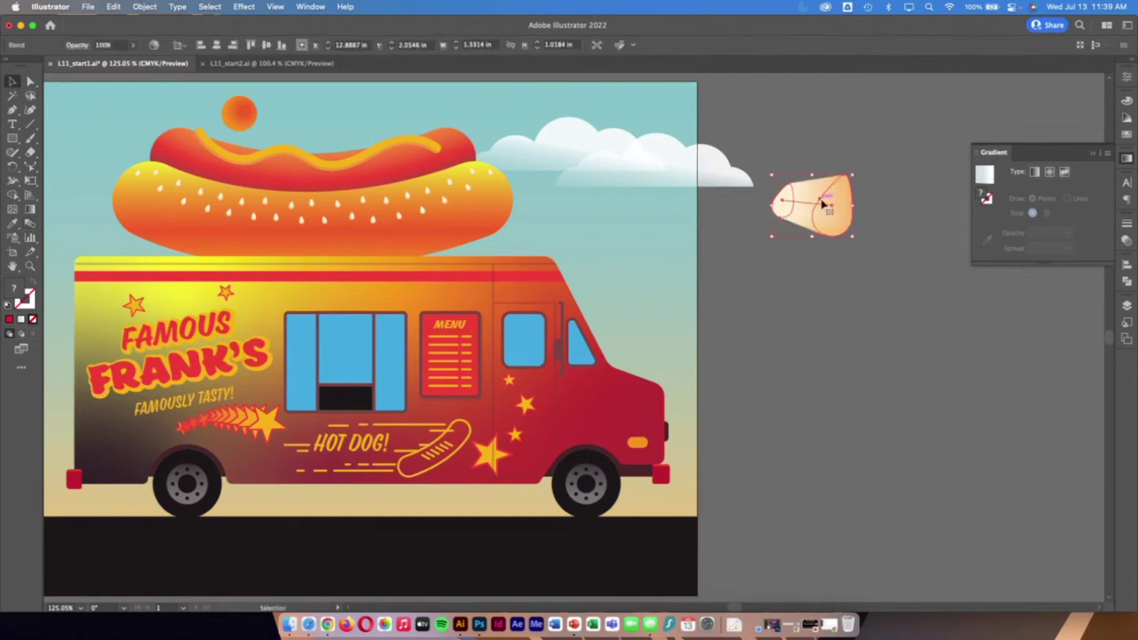
- Stretch the teardrop blend diagonally by moving its large end down and outward, and bend its spine into an arc with the Reshape tool
left_click(30, 81)
left_click(834, 208)
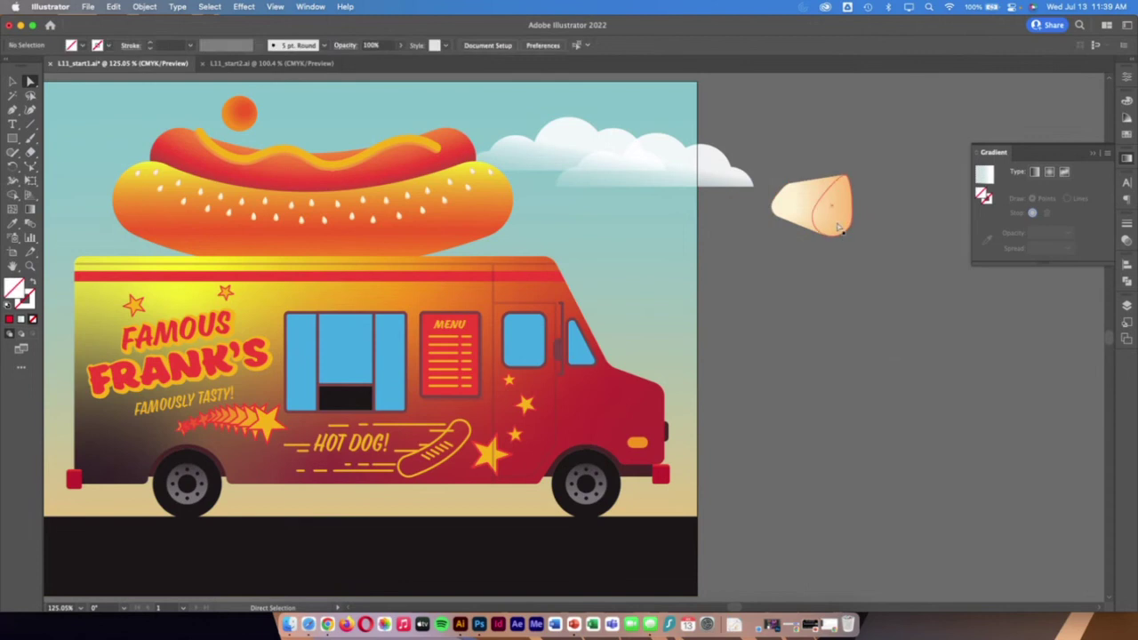
left_click_drag(834, 208, 960, 411)
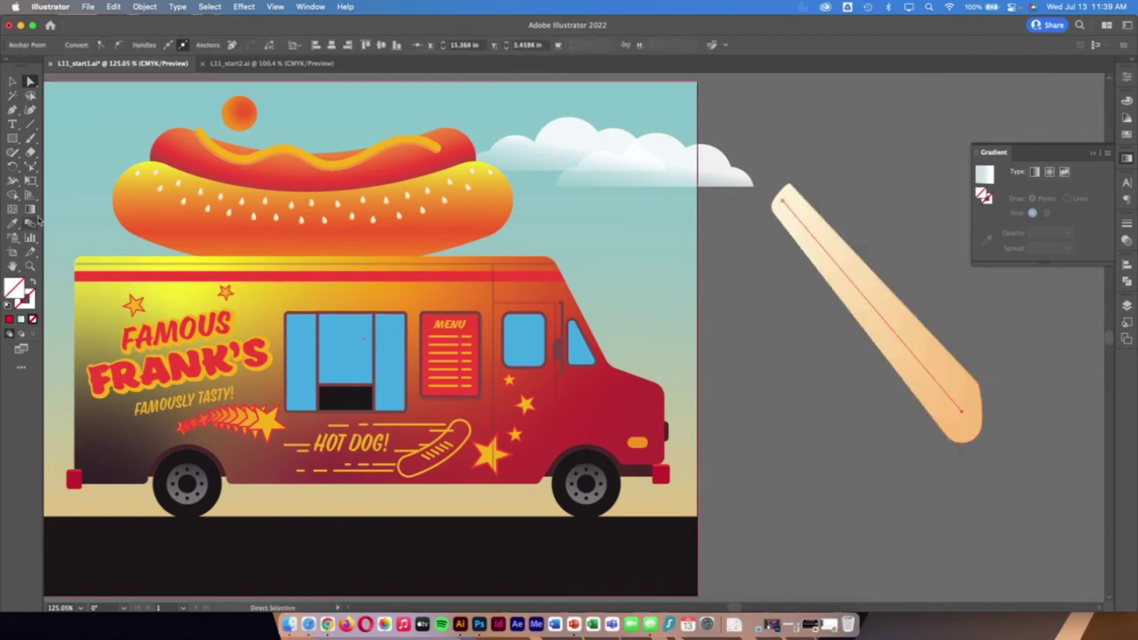
key("r")
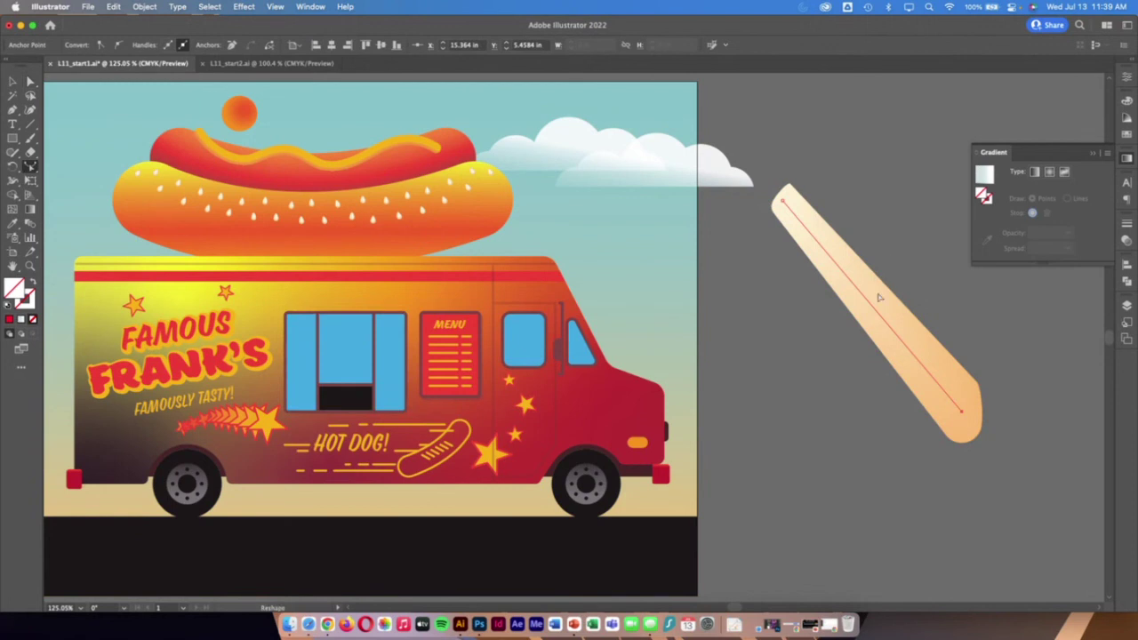
left_click_drag(870, 305, 900, 276)
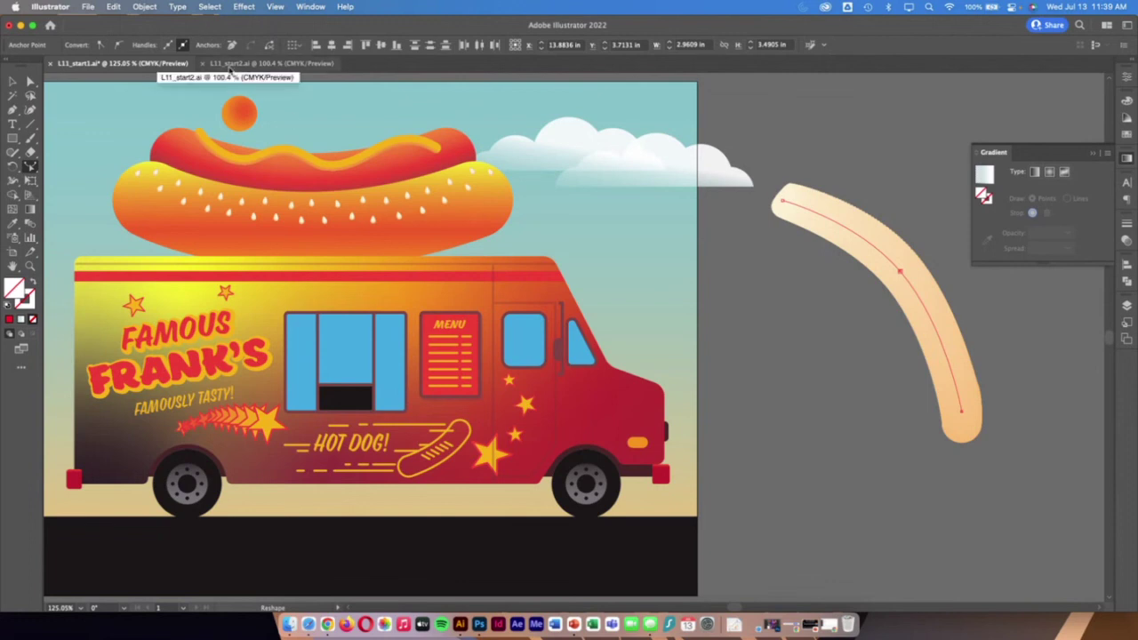
- Switch to L11_start2.ai and make a new pattern from the Famous Frank's logo group beside the artboard
key("ctrl+Tab")
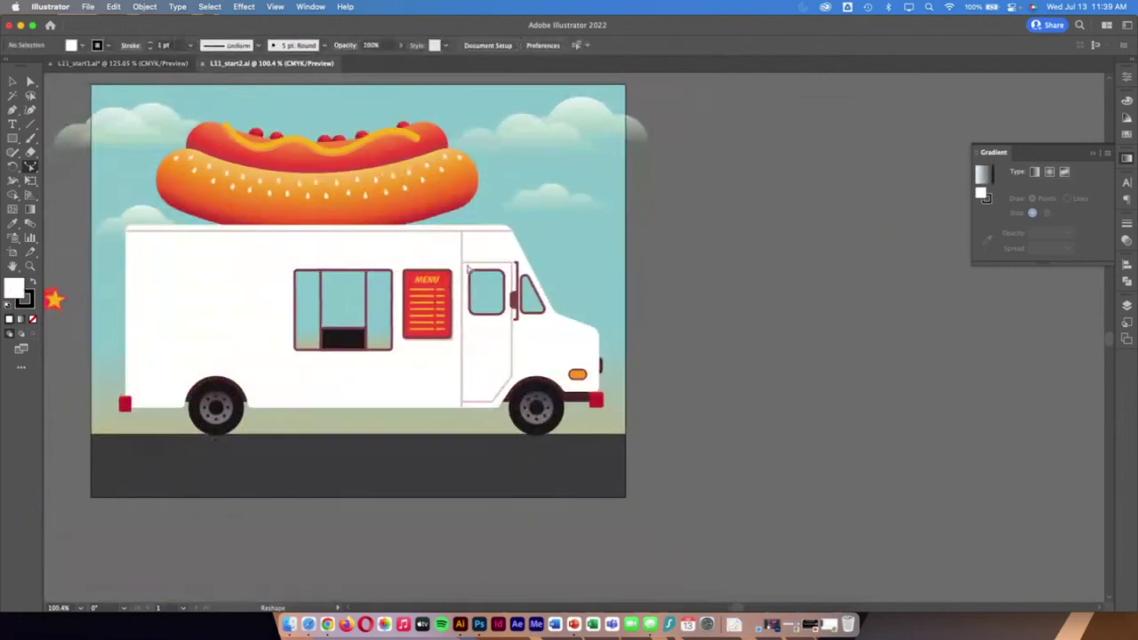
scroll(462, 266, "left", 5)
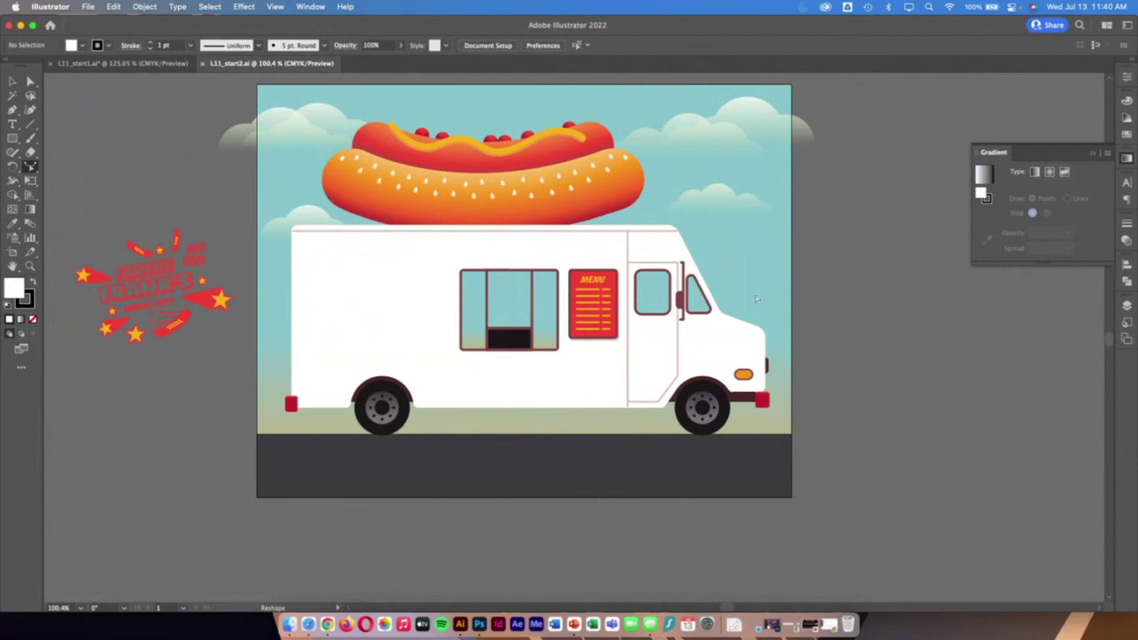
scroll(332, 231, "left", 3)
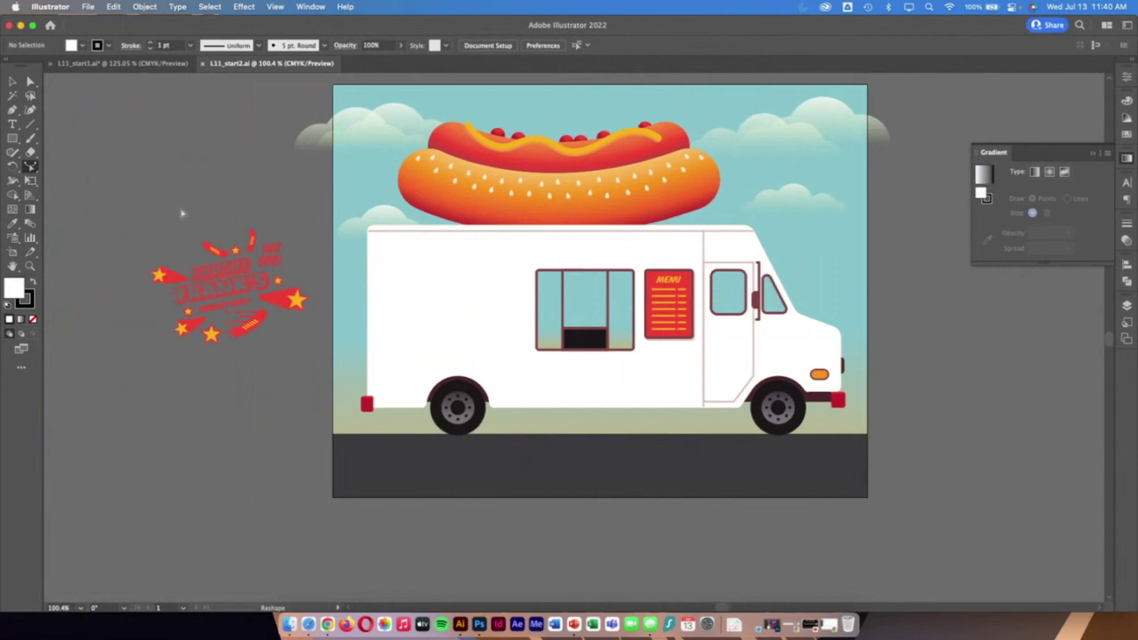
left_click(13, 82)
key("super+z")
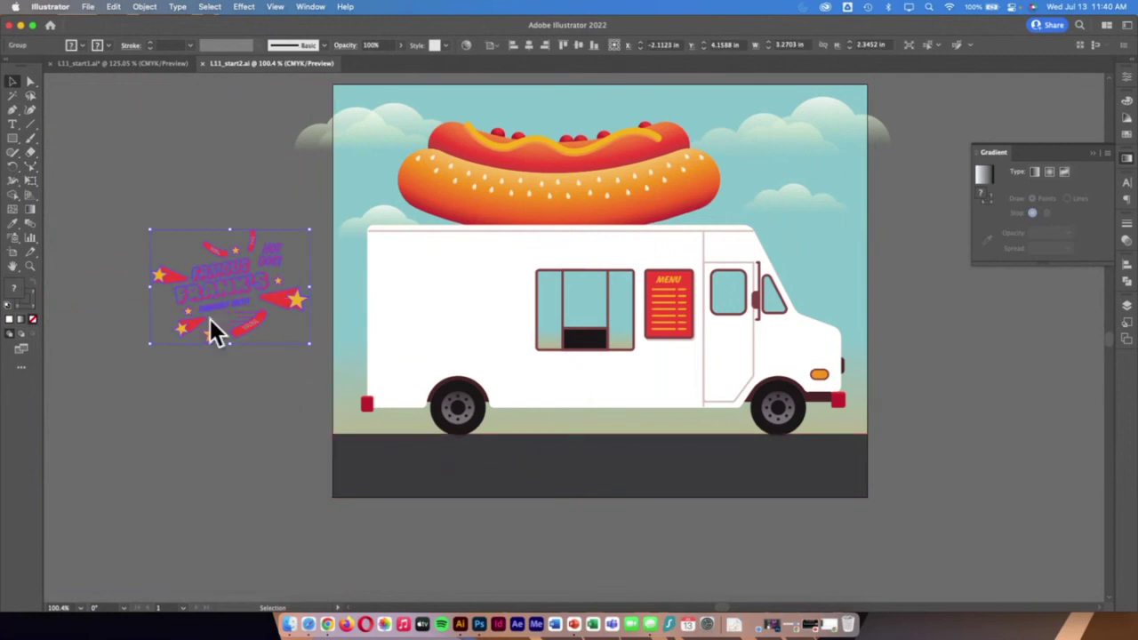
left_click(145, 6)
mouse_move(175, 334)
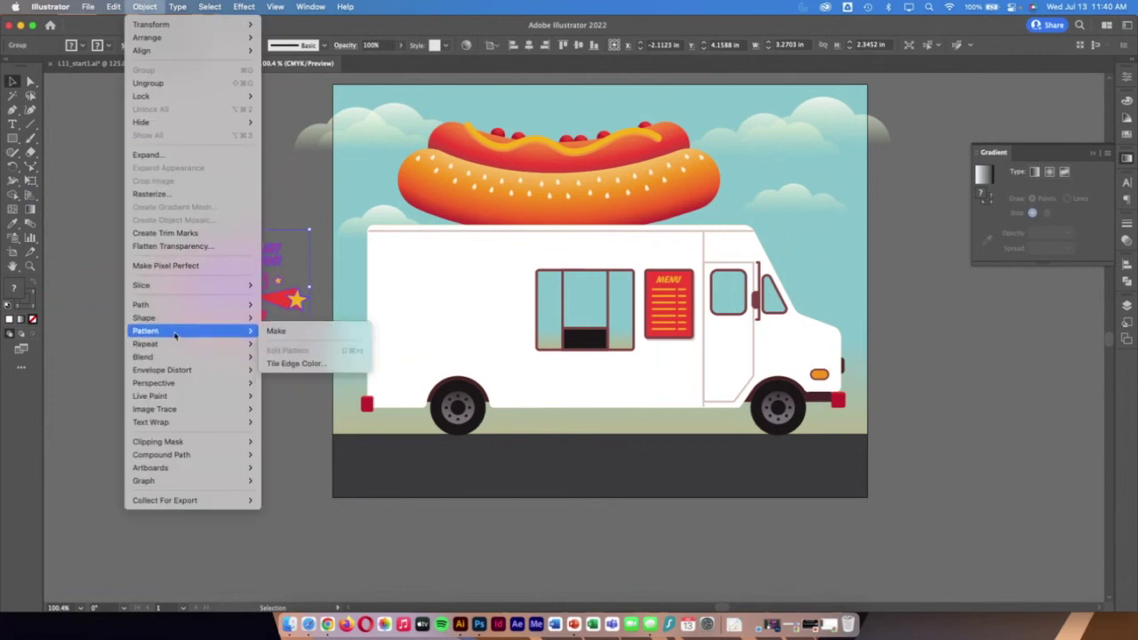
left_click(275, 331)
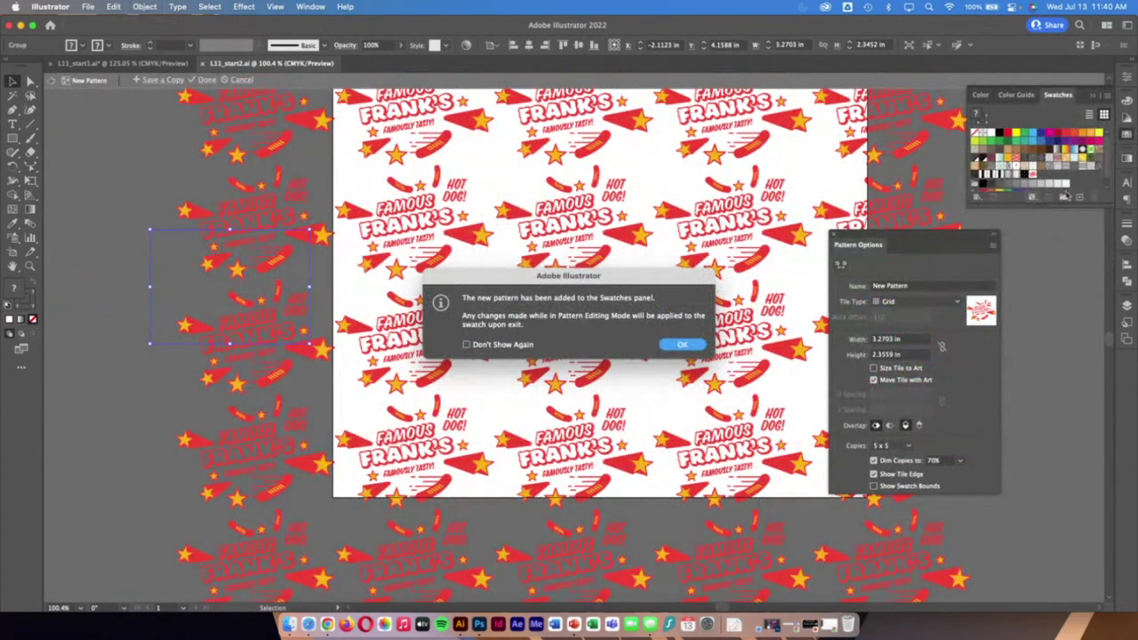
left_click(683, 344)
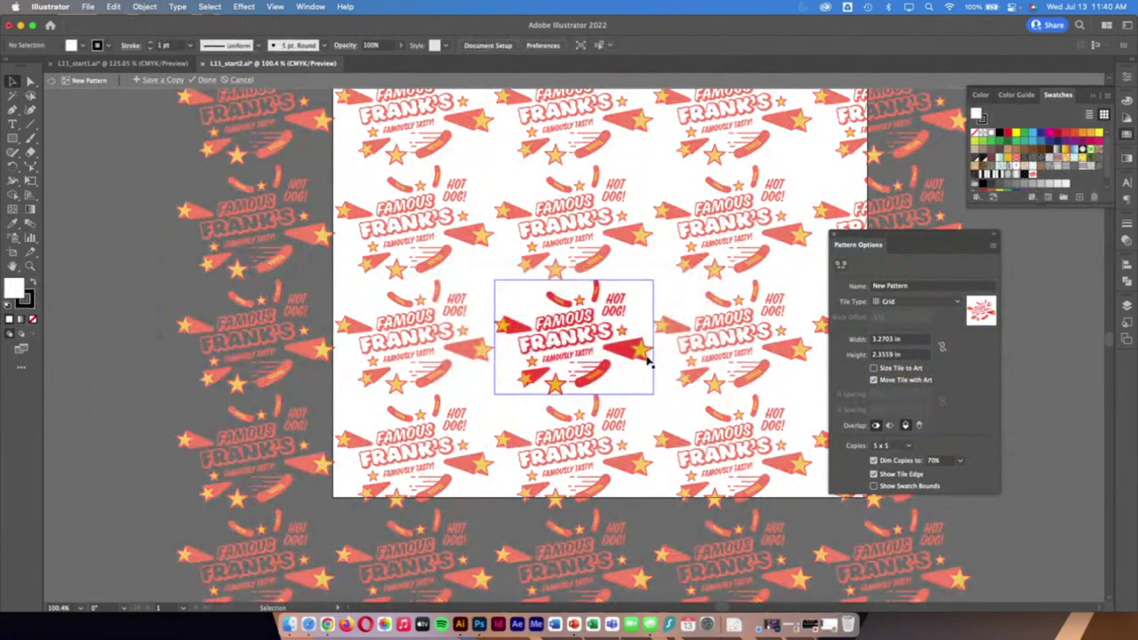
- Try the brick tile types for the new pattern and set its tile type to Hex by Column
mouse_move(573, 338)
left_mouse_down()
mouse_move(556, 346)
mouse_move(569, 354)
mouse_move(562, 331)
mouse_move(583, 340)
mouse_move(584, 326)
mouse_move(573, 333)
left_mouse_up()
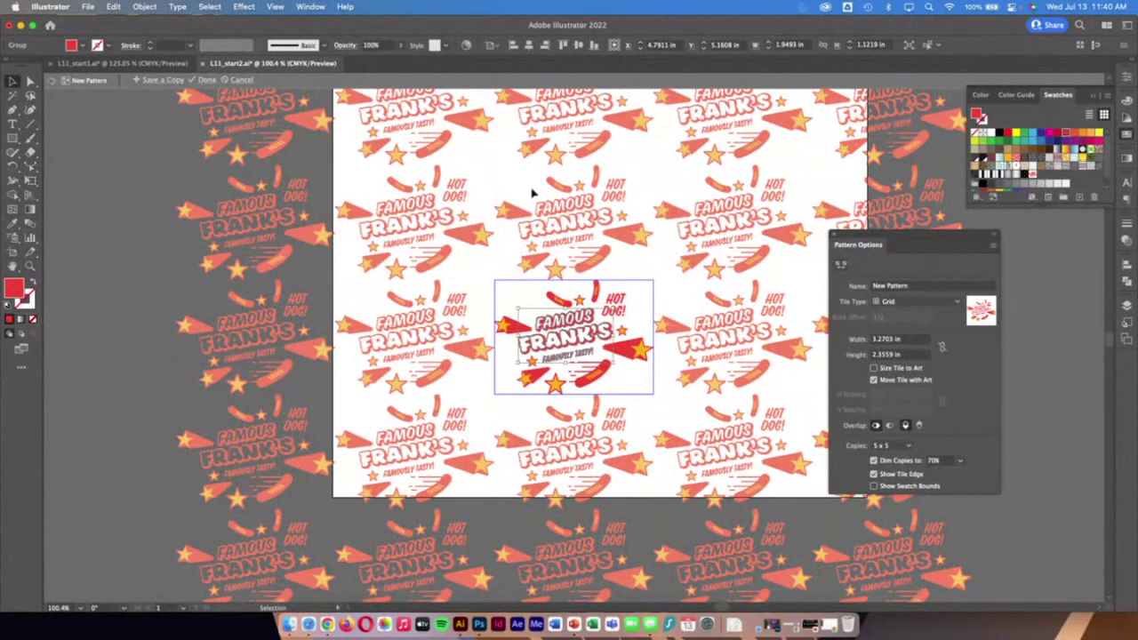
left_click(959, 305)
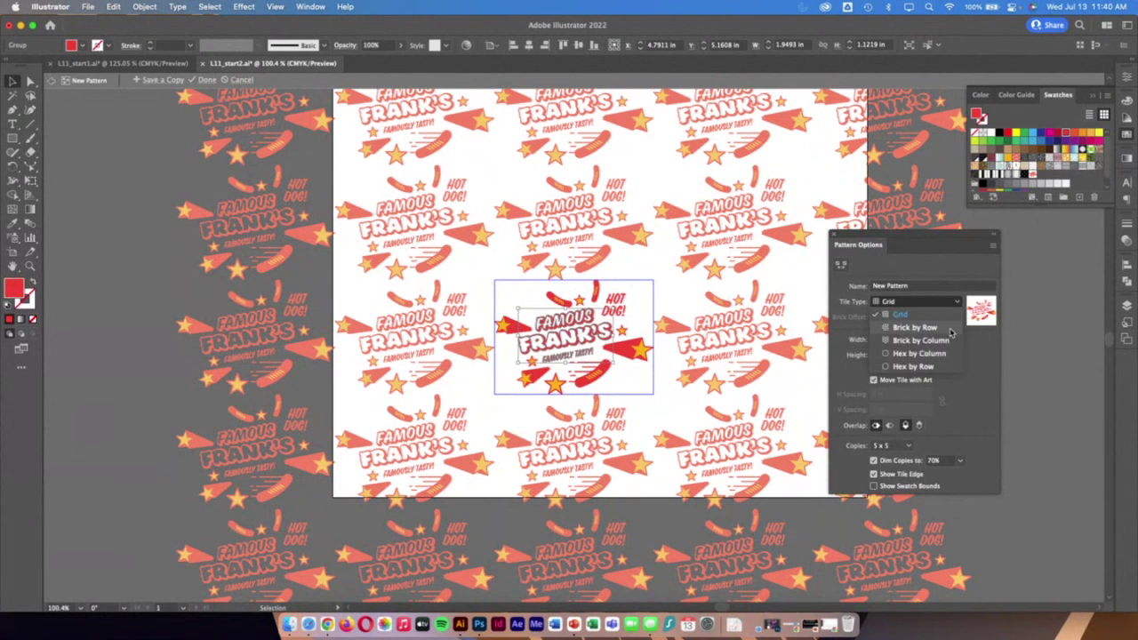
left_click(951, 328)
left_click(956, 304)
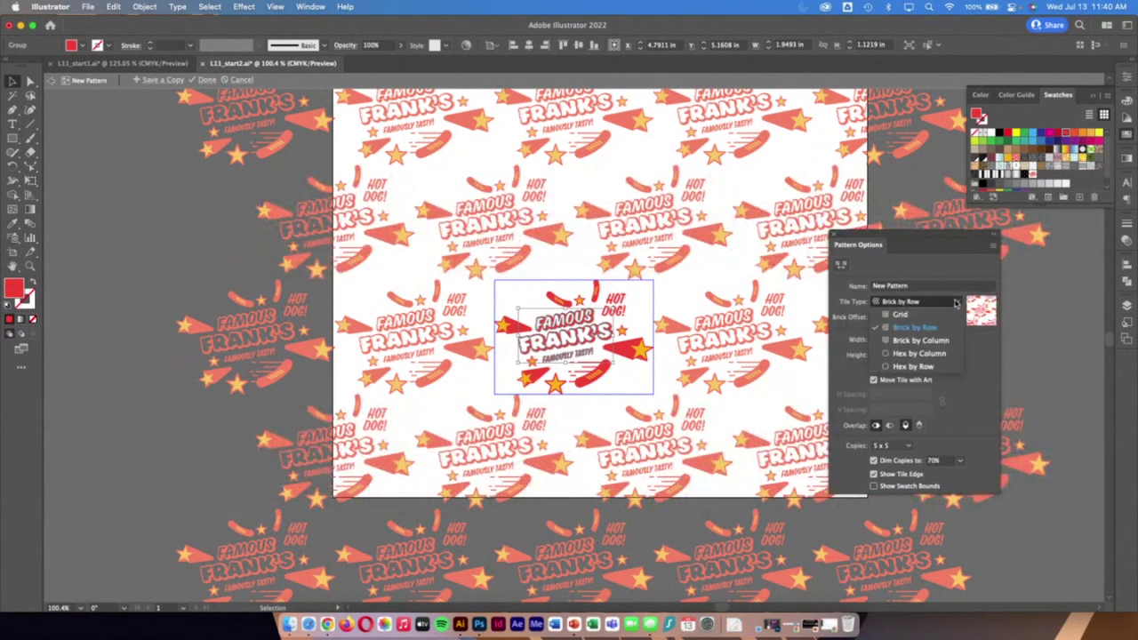
left_click(956, 317)
left_click(957, 304)
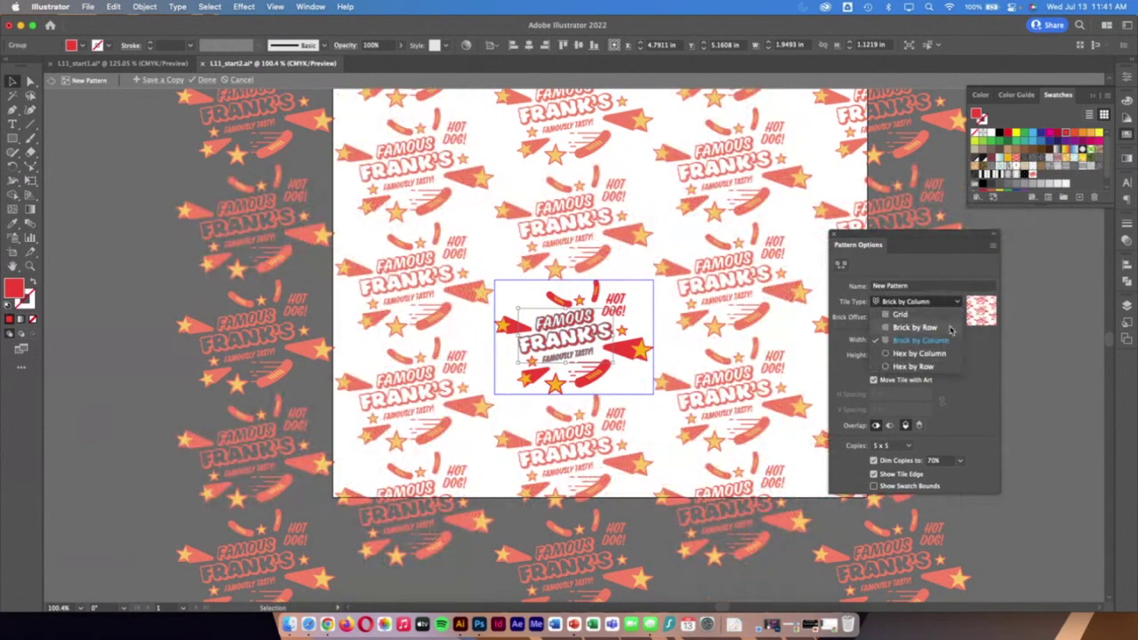
left_click(944, 356)
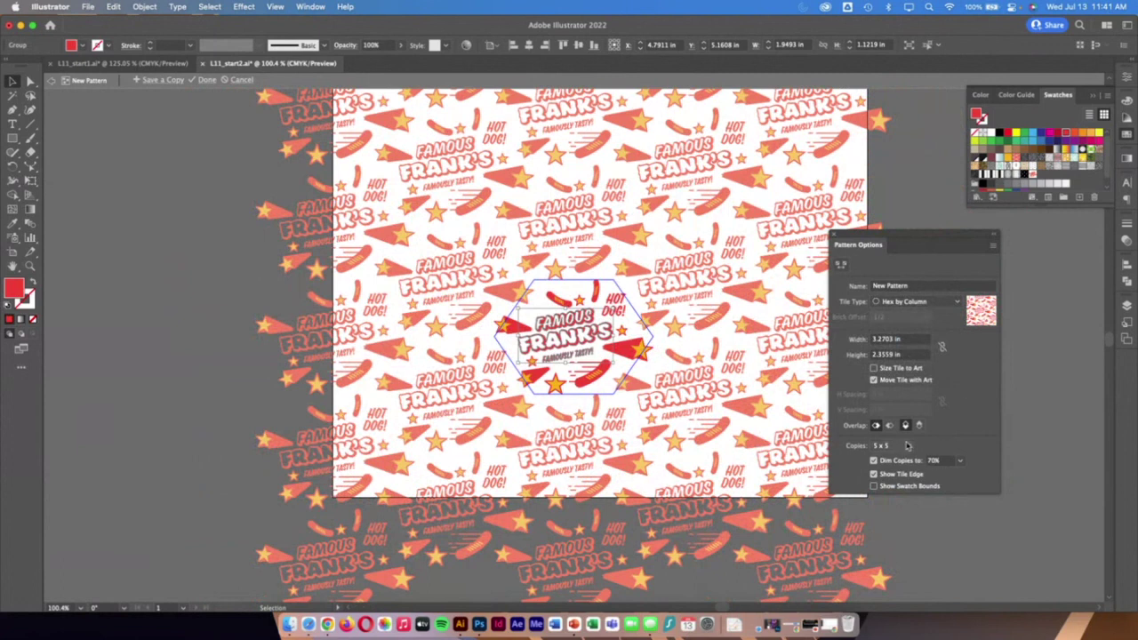
- Name the pattern Franks and finish pattern editing
left_click(925, 287)
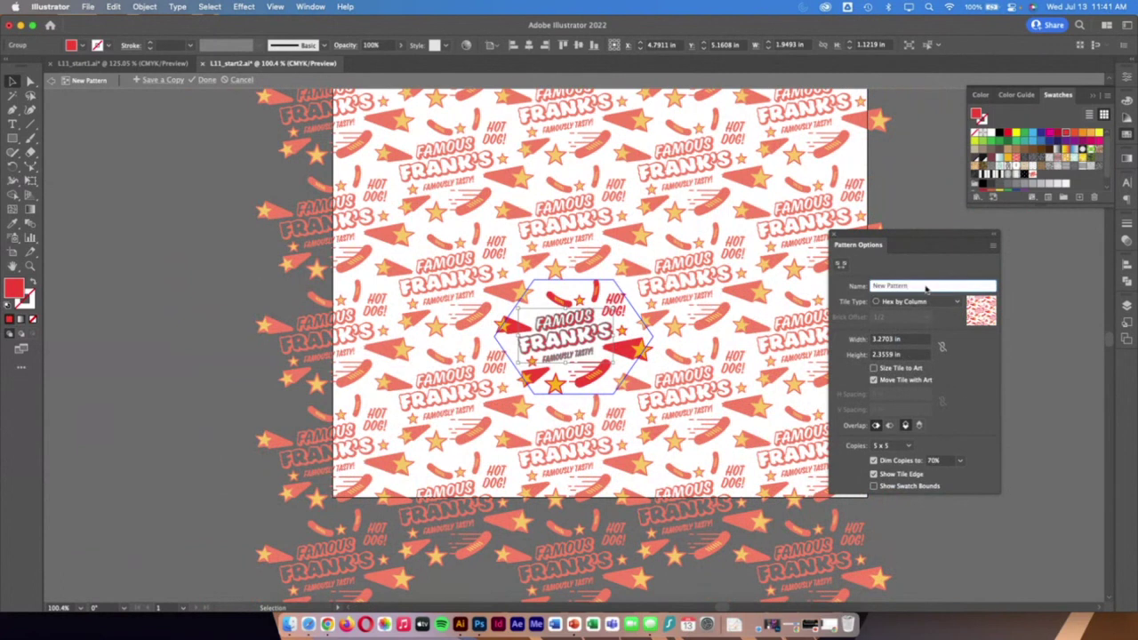
type("Franks")
key("Return")
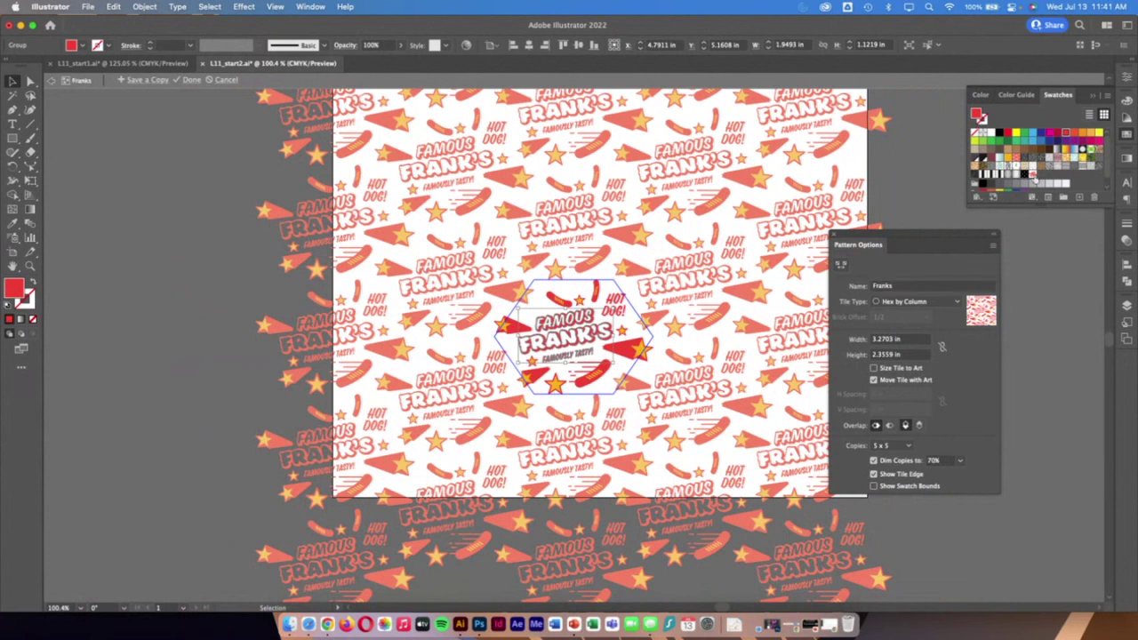
left_click(835, 238)
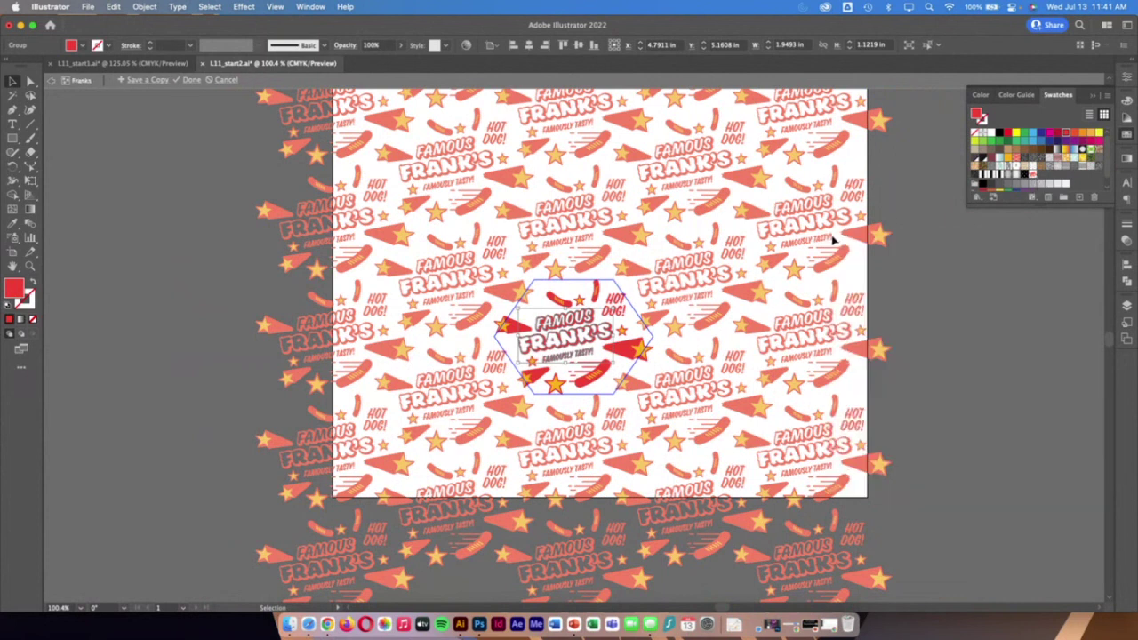
left_click(190, 80)
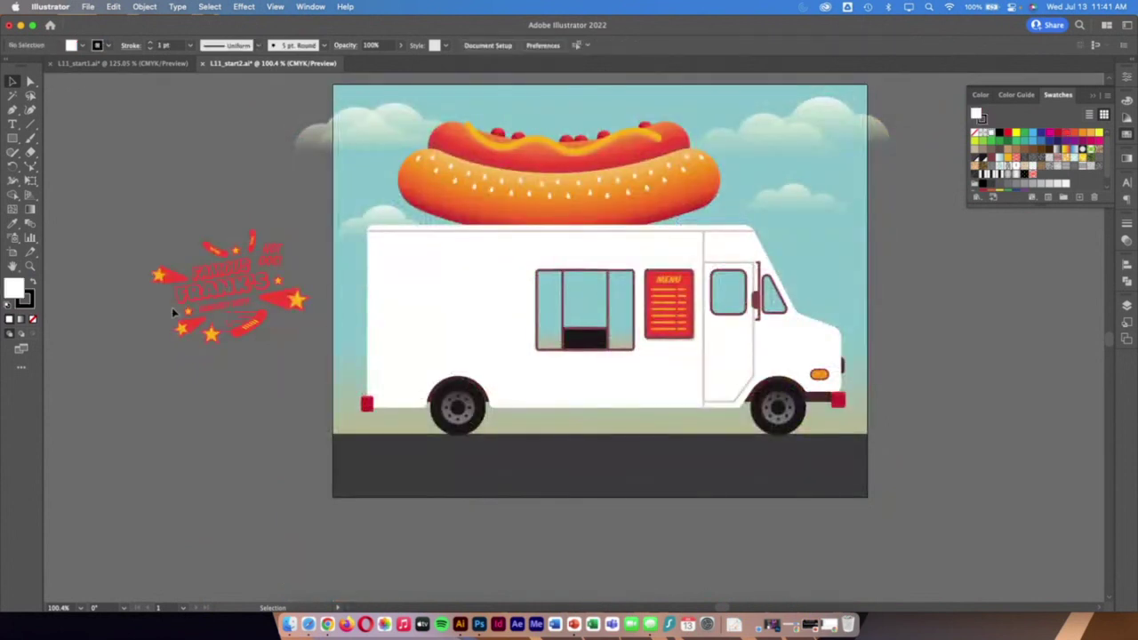
- Try the Franks pattern as the truck body's fill, and replace it with solid yellow
left_click(460, 290)
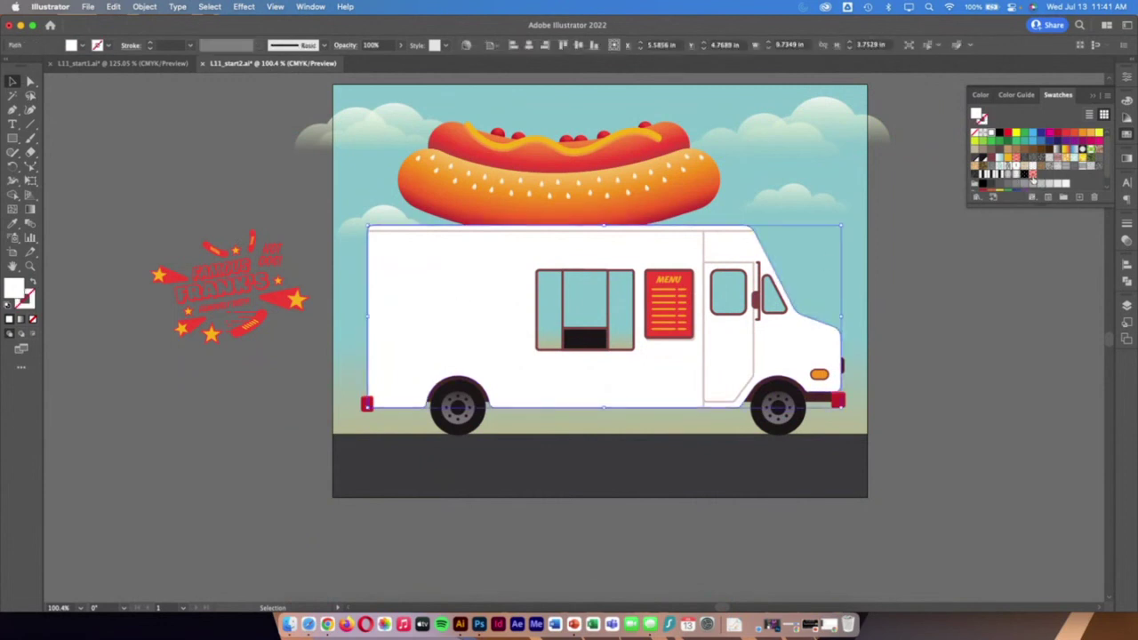
left_click(1032, 177)
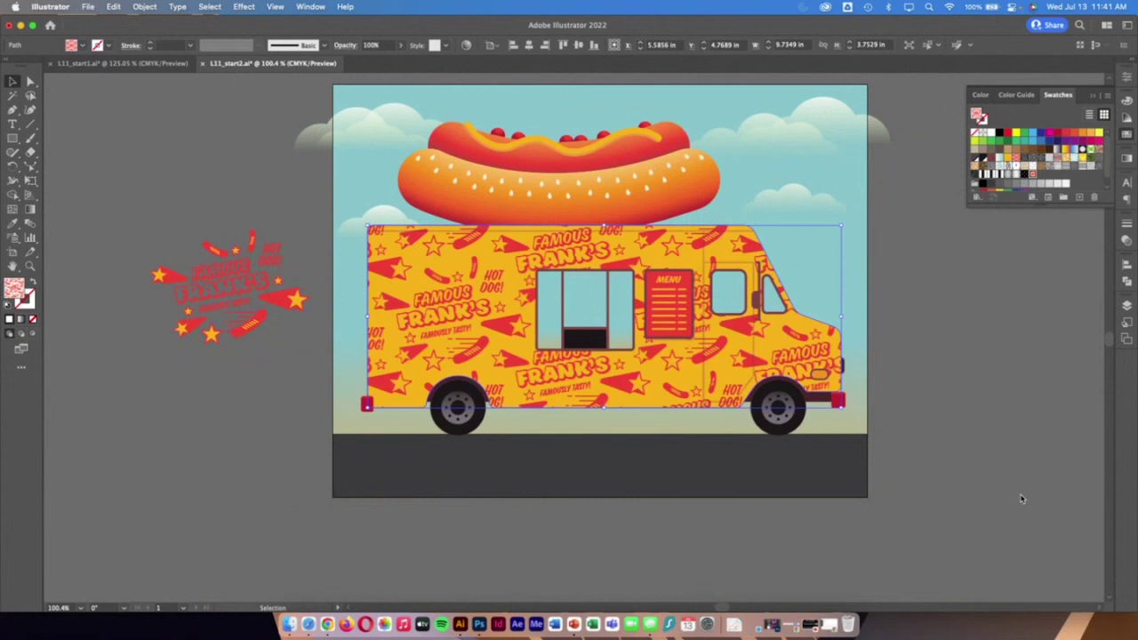
key("super+z")
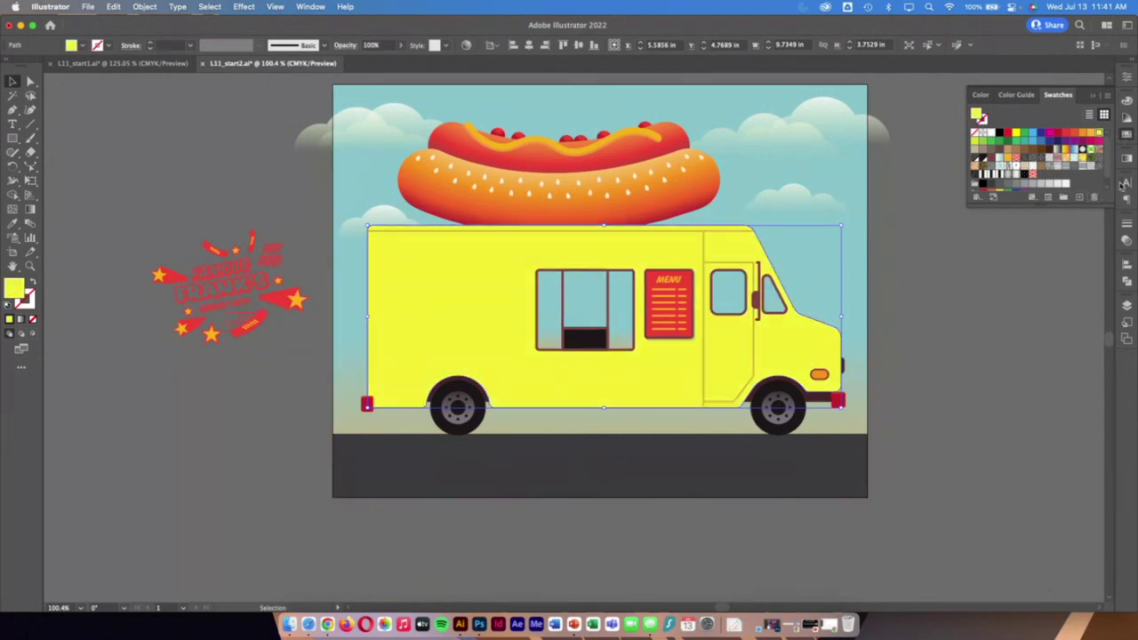
- Add a second fill to the truck body's appearance by duplicating its yellow fill
left_click(1127, 77)
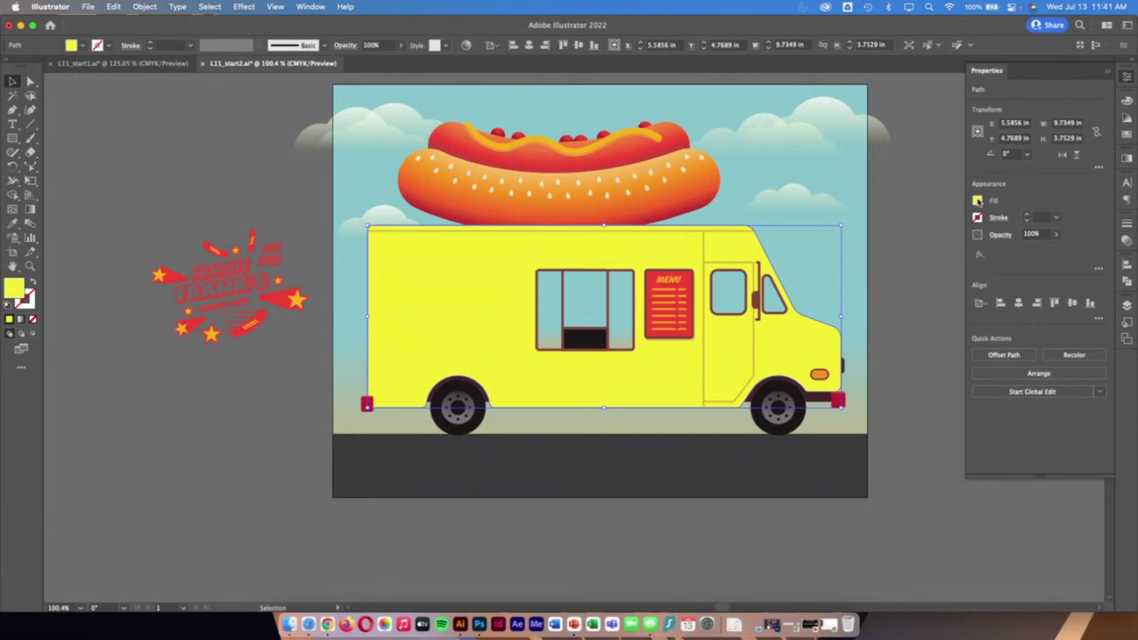
left_click(1099, 269)
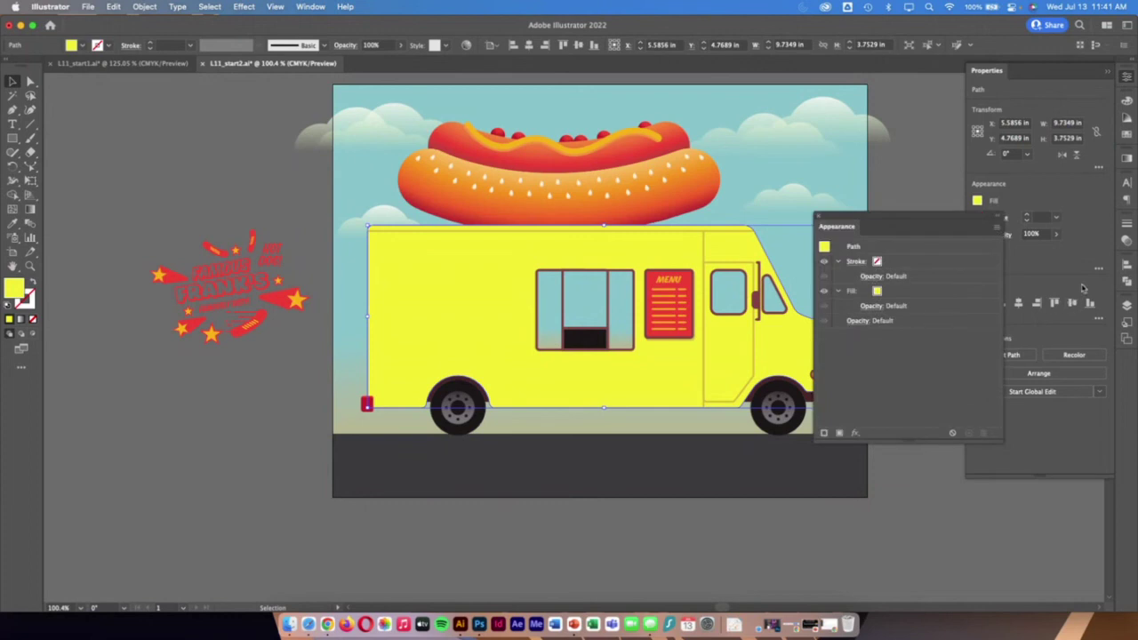
left_click_drag(892, 219, 825, 104)
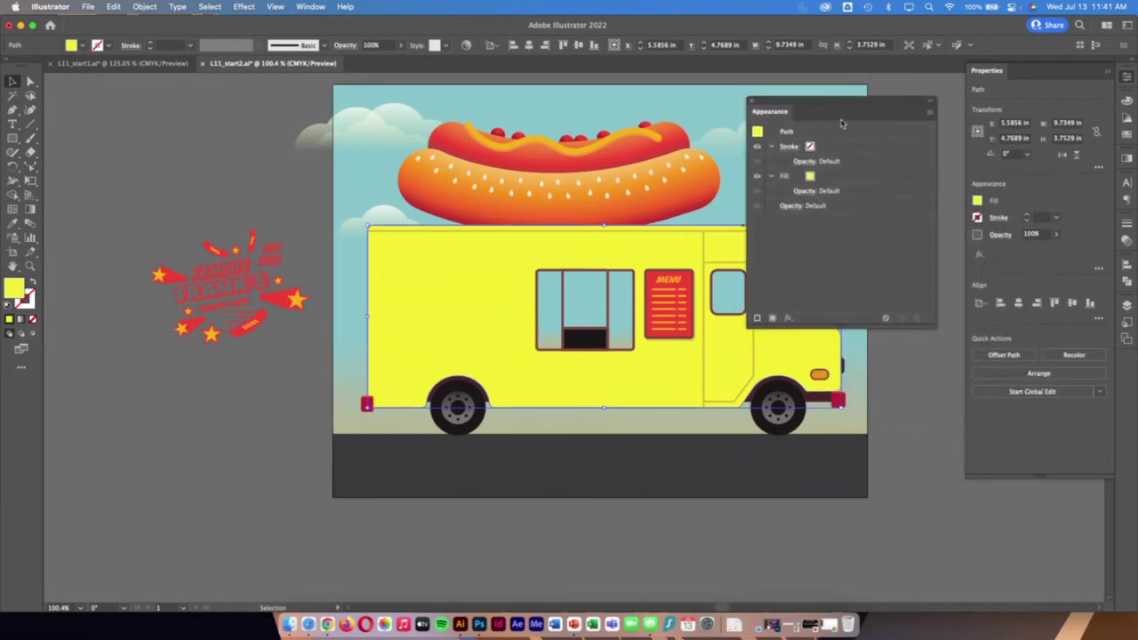
left_click(849, 183)
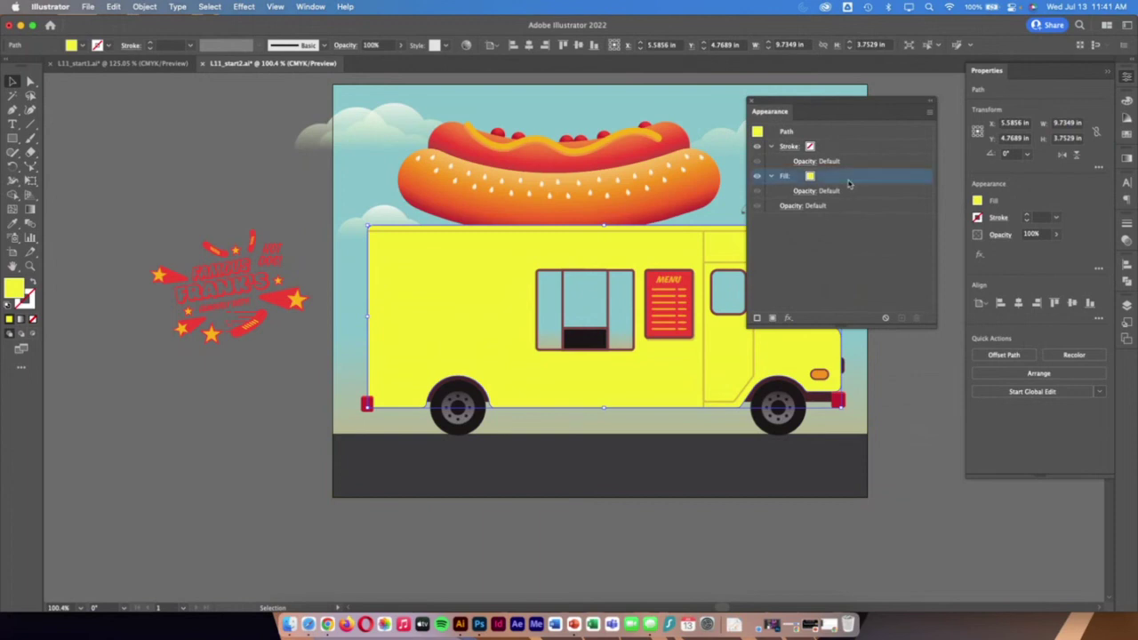
left_click(900, 319)
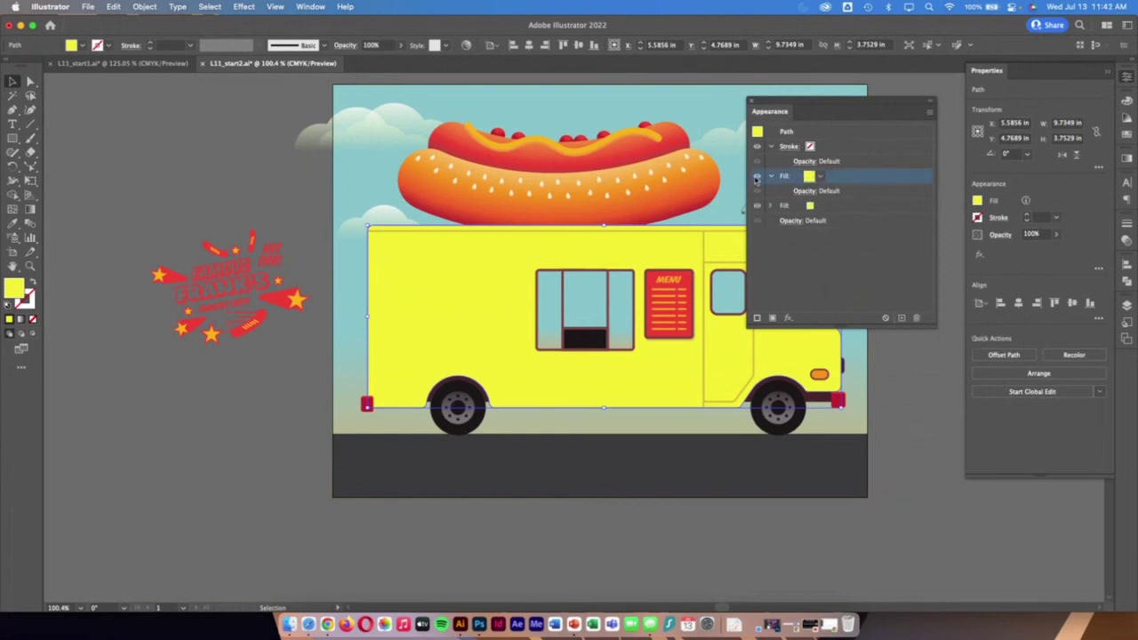
- Set the upper of the truck body's two fills to the Franks pattern swatch
left_click(820, 178)
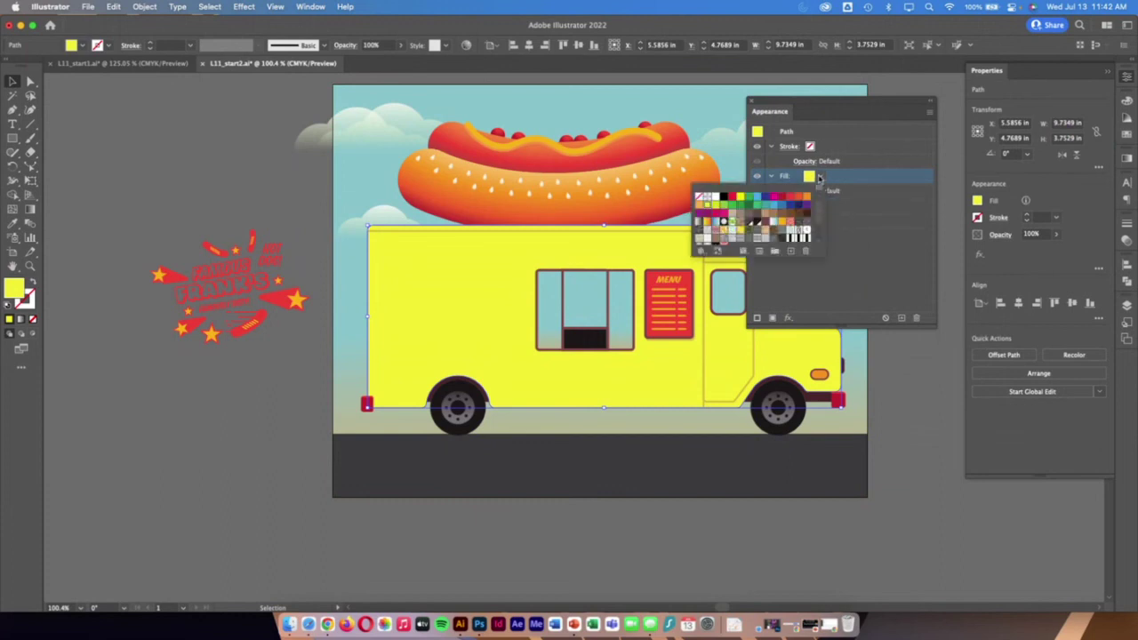
scroll(764, 235, "down", 3)
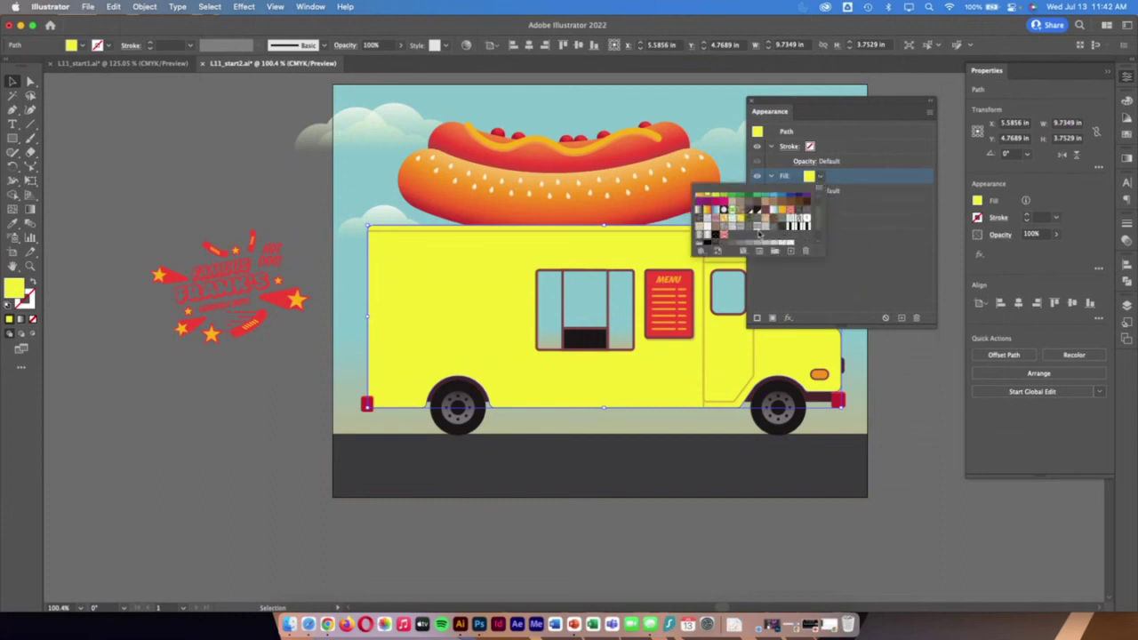
left_click(724, 234)
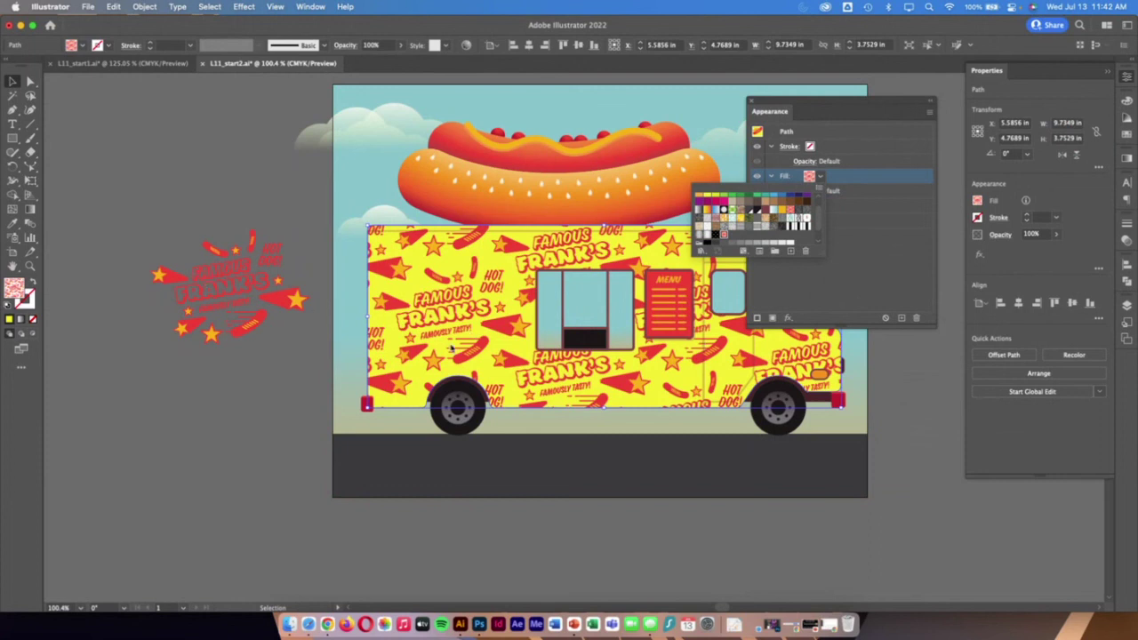
left_click(868, 257)
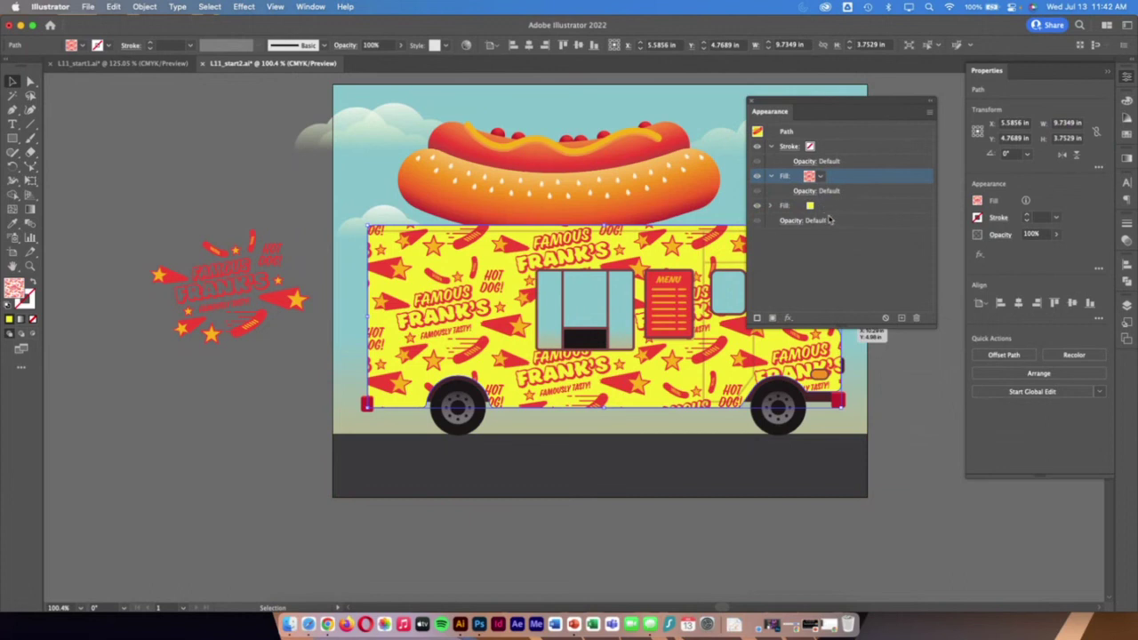
- Move the Franks pattern fill beneath the yellow fill in the truck body's appearance, and restore it on top
left_click(819, 177)
left_click(871, 214)
left_click_drag(780, 181, 785, 222)
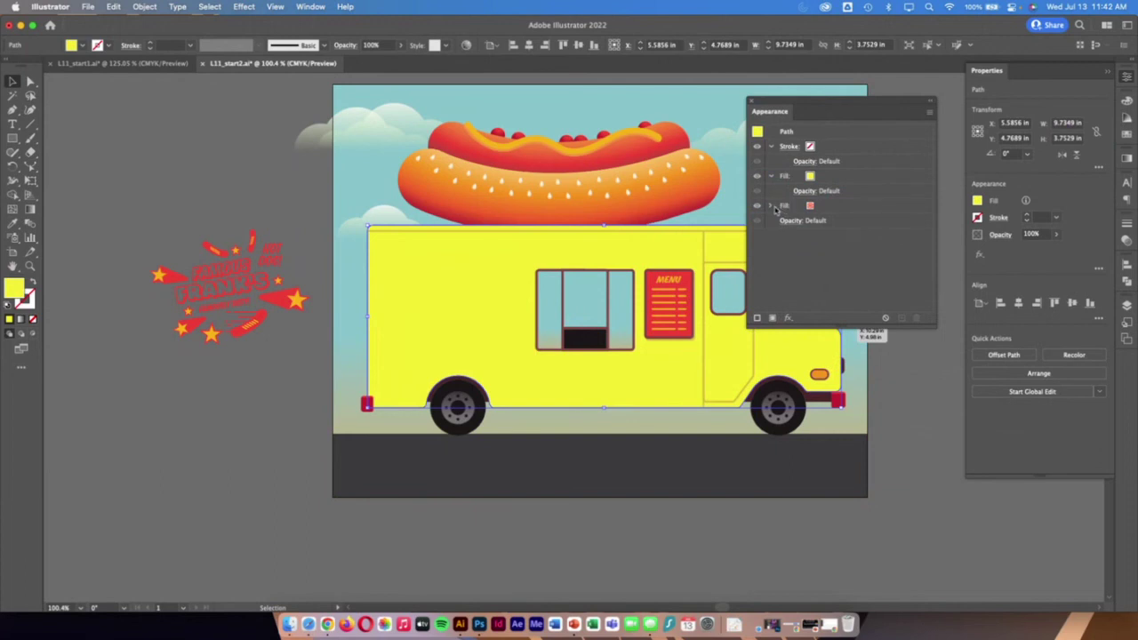
left_click_drag(779, 216, 797, 184)
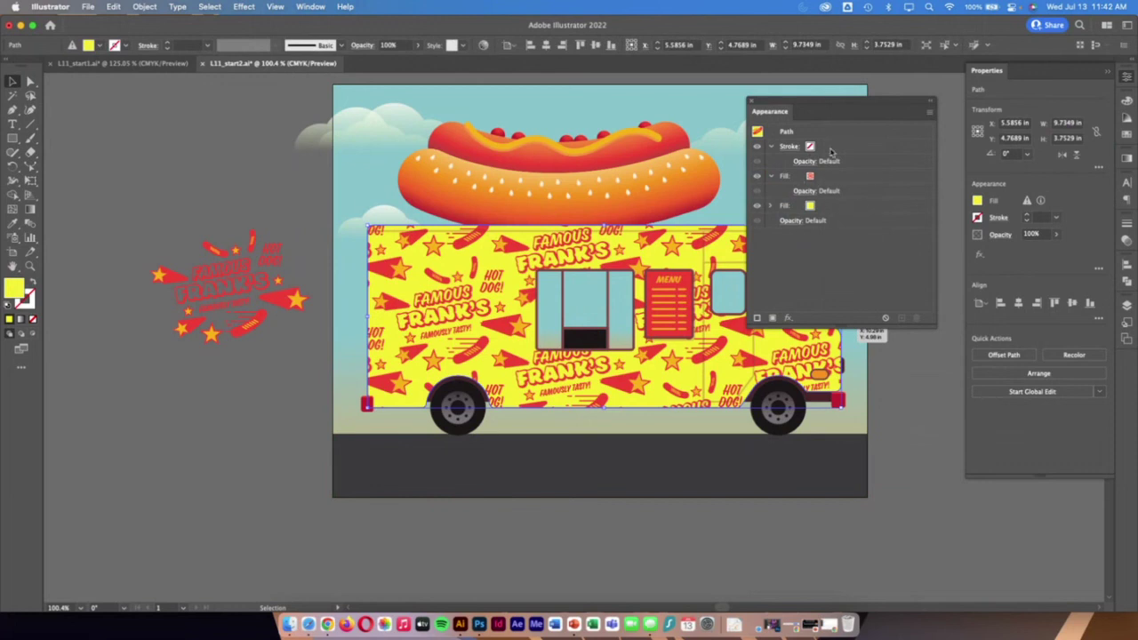
- Dismiss the floating appearance settings and deselect the truck body
left_click(751, 103)
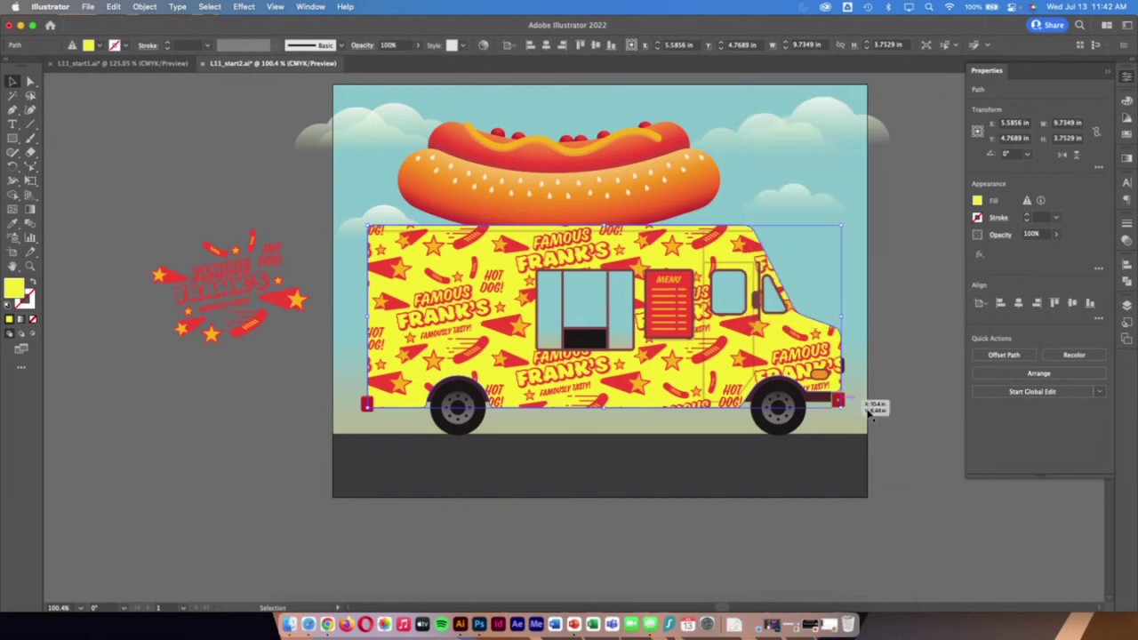
left_click(894, 455)
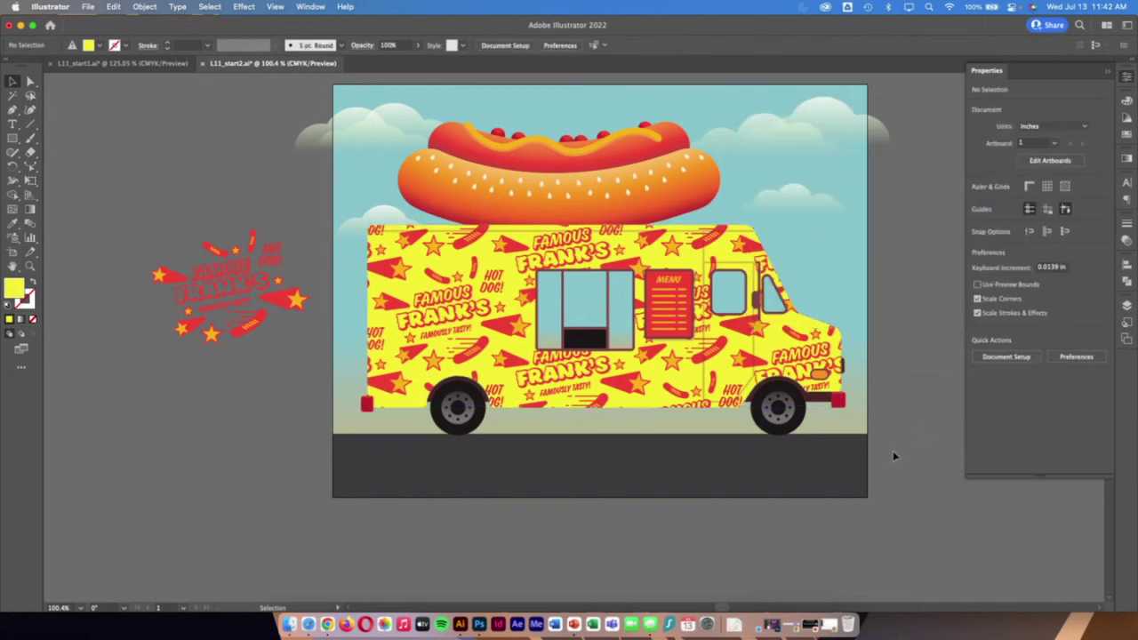